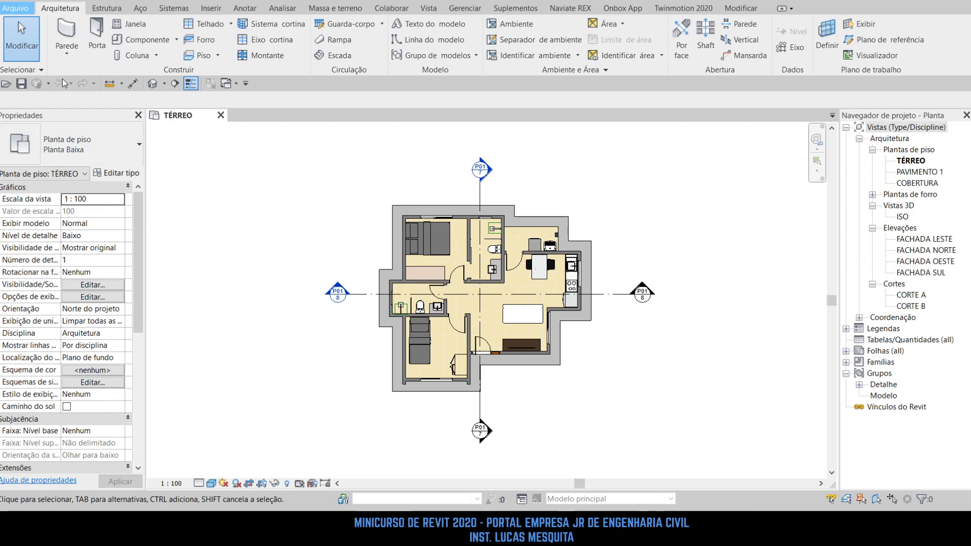
# Close the open TÉRREO house plan, look through the recent files, and create a new project.
pyautogui.click(221, 115)
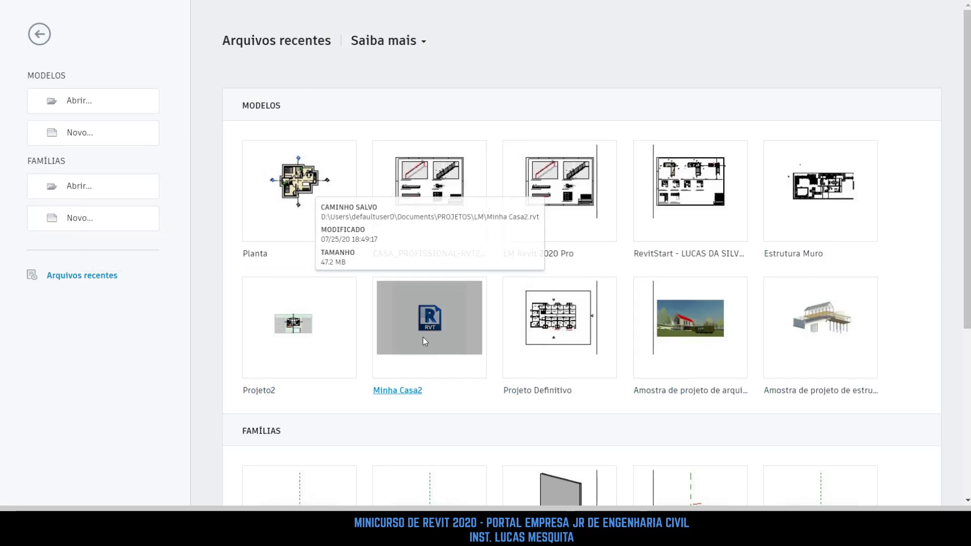
pyautogui.scroll(-5, 425, 338)
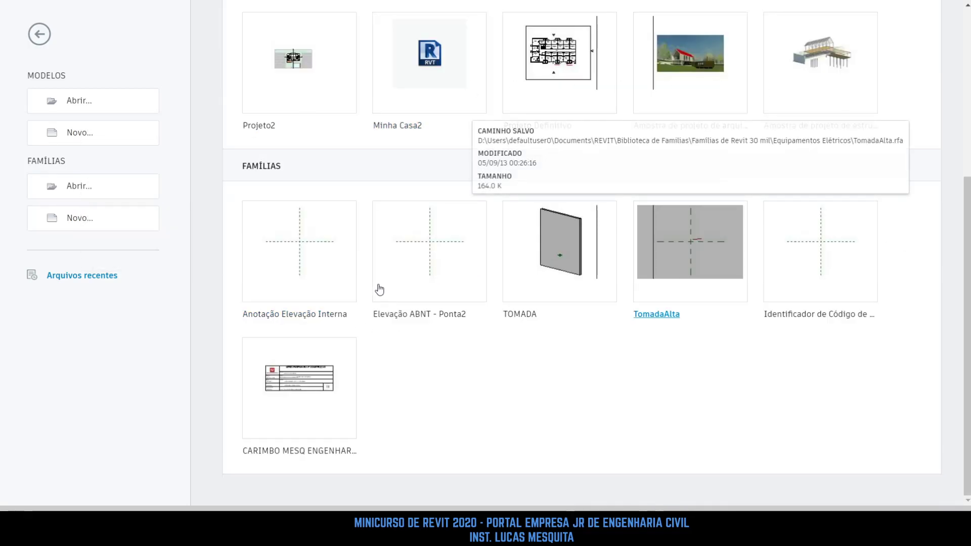
pyautogui.scroll(2, 266, 188)
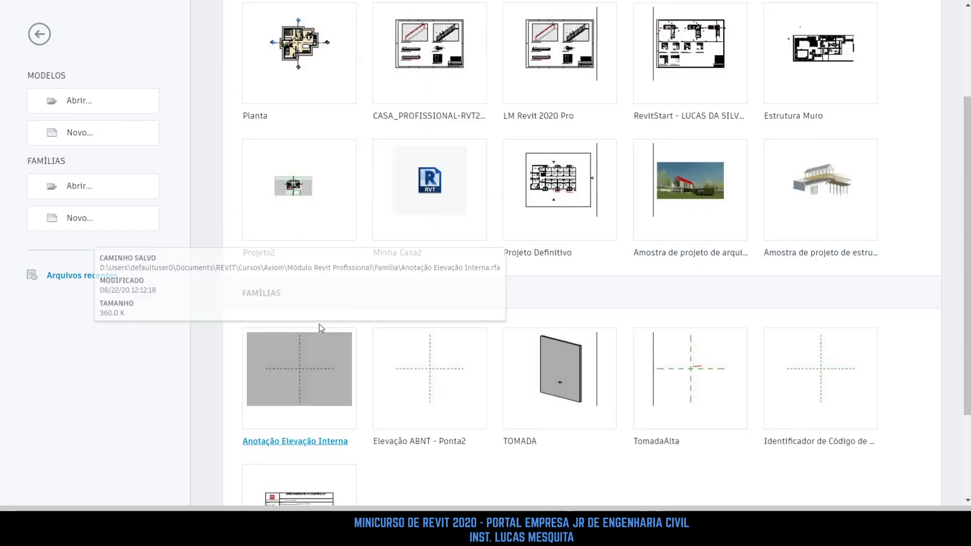
pyautogui.scroll(-2, 320, 329)
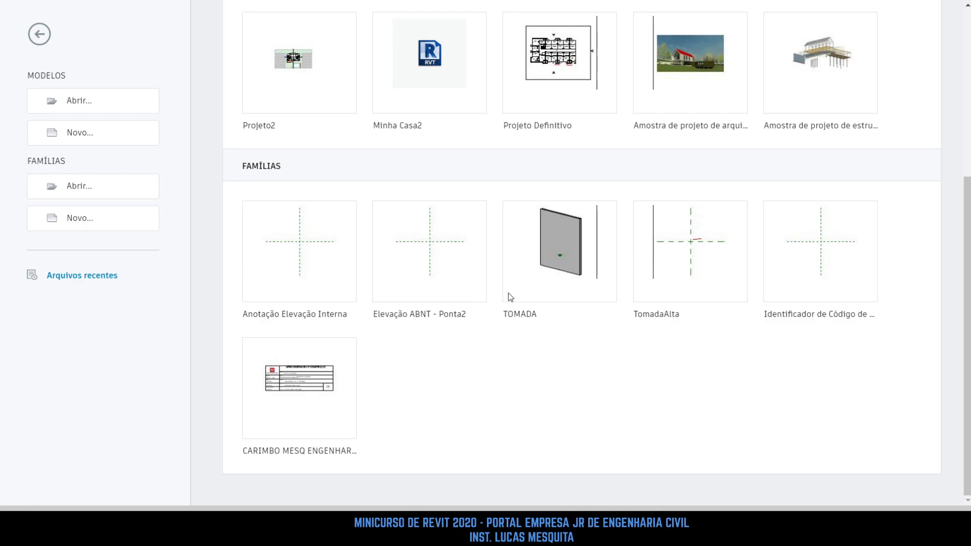
pyautogui.click(127, 181)
pyautogui.click(89, 229)
pyautogui.click(438, 298)
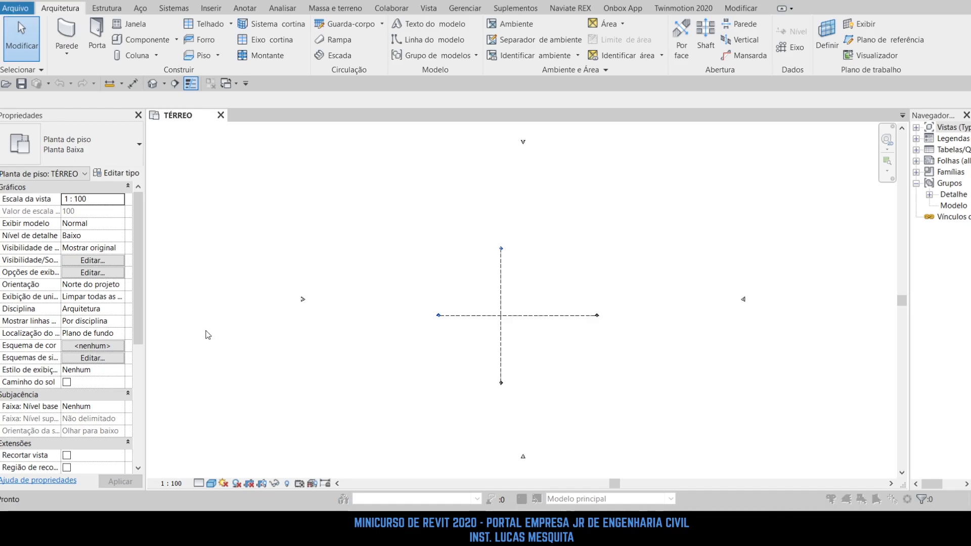
# Open the project units settings for the new project.
pyautogui.press('u')
pyautogui.press('n')
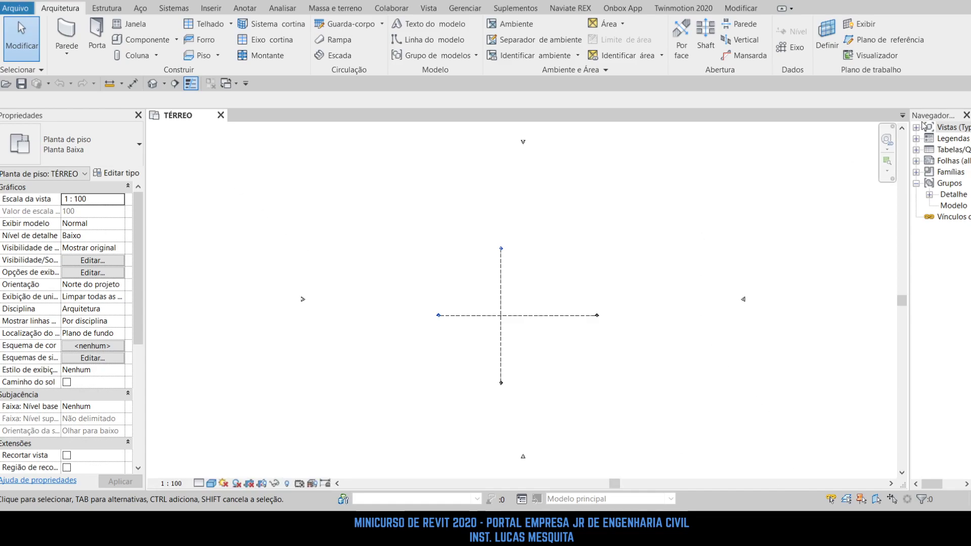
# Widen the Project Browser and dock it beneath the Properties palette to enlarge the drawing area.
pyautogui.moveTo(909, 208); pyautogui.dragTo(831, 208)
pyautogui.moveTo(885, 117); pyautogui.dragTo(43, 503)
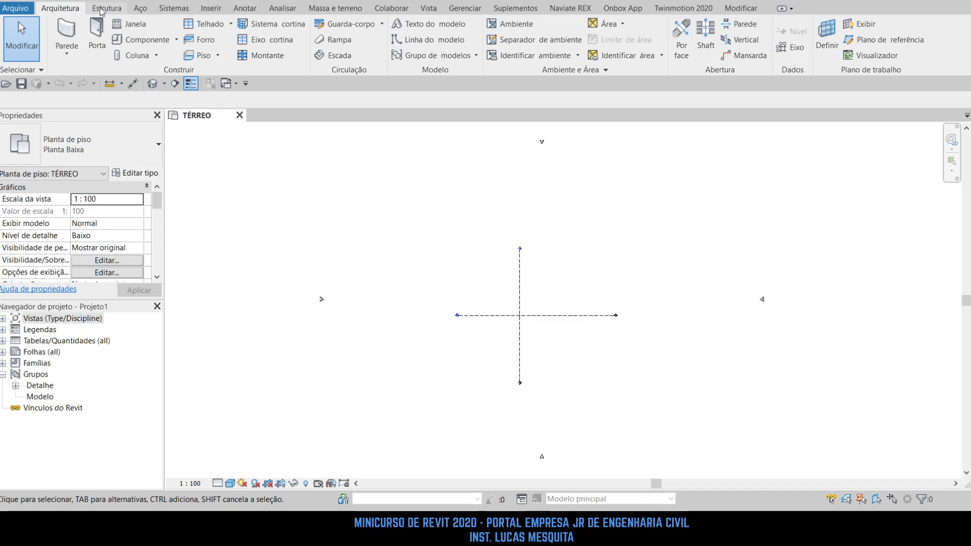
pyautogui.click(103, 9)
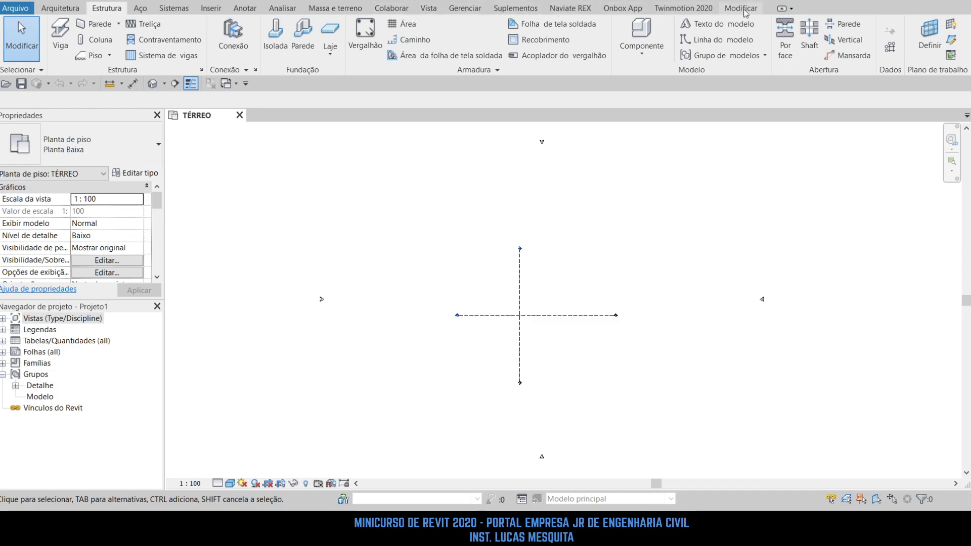
pyautogui.click(82, 9)
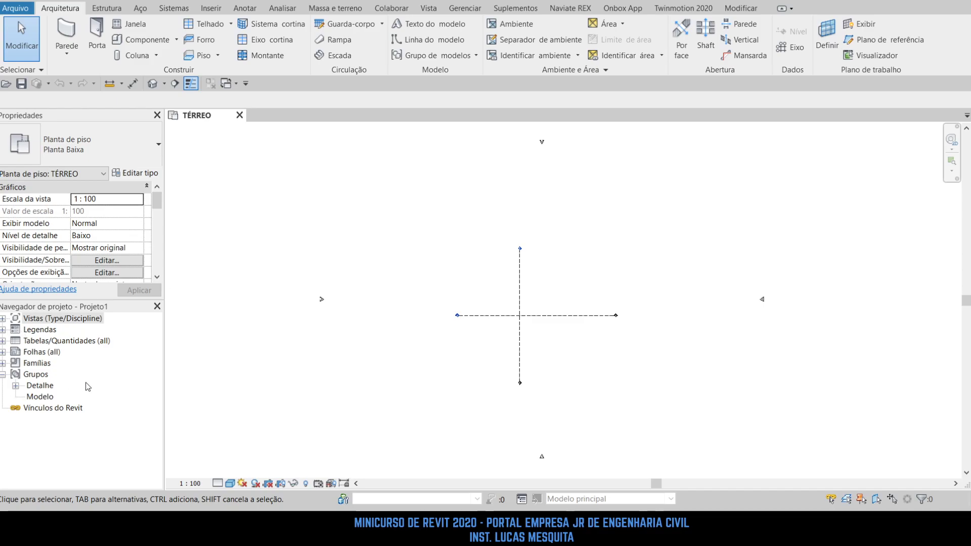
# Expand the Arquitetura views in the Project Browser to list the floor plans, ceiling plans, 3D views and elevations.
pyautogui.click(5, 319)
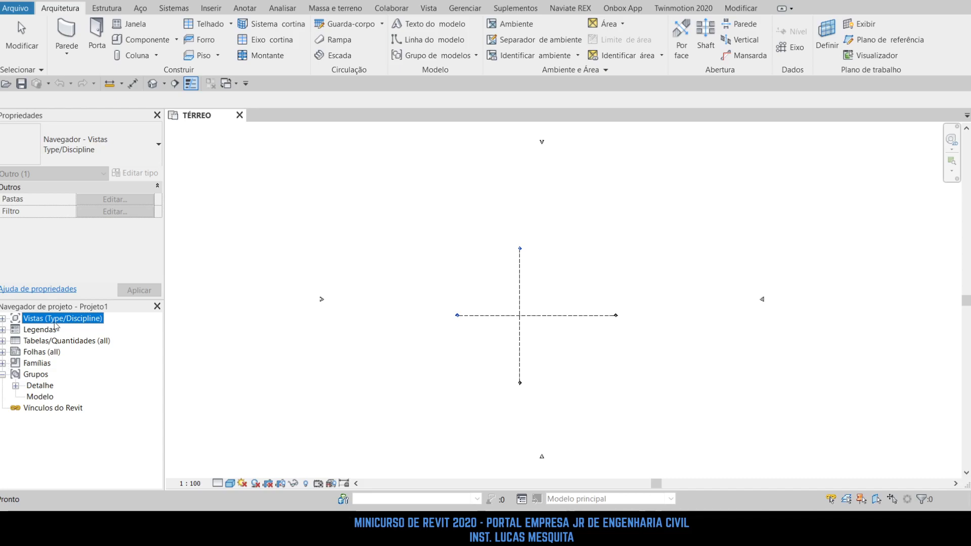
pyautogui.click(287, 352)
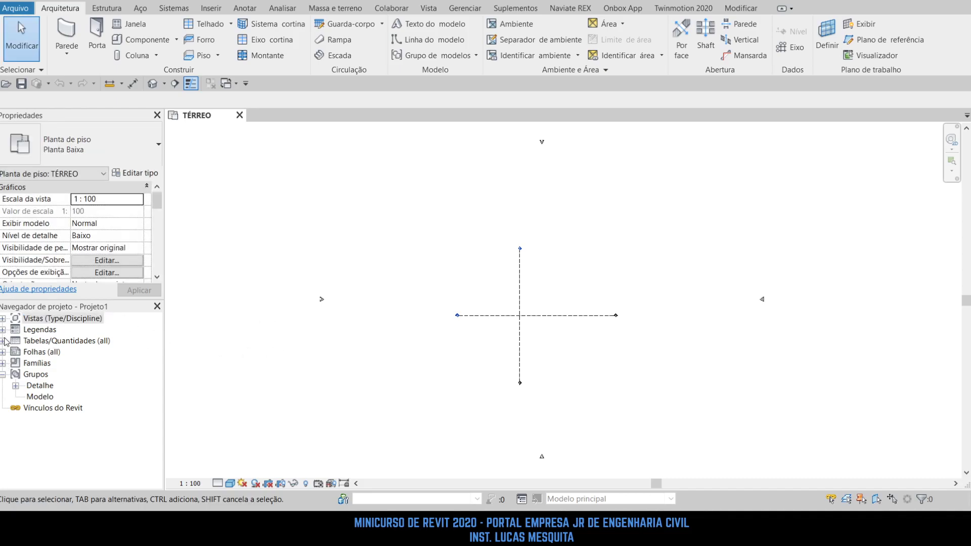
pyautogui.click(3, 318)
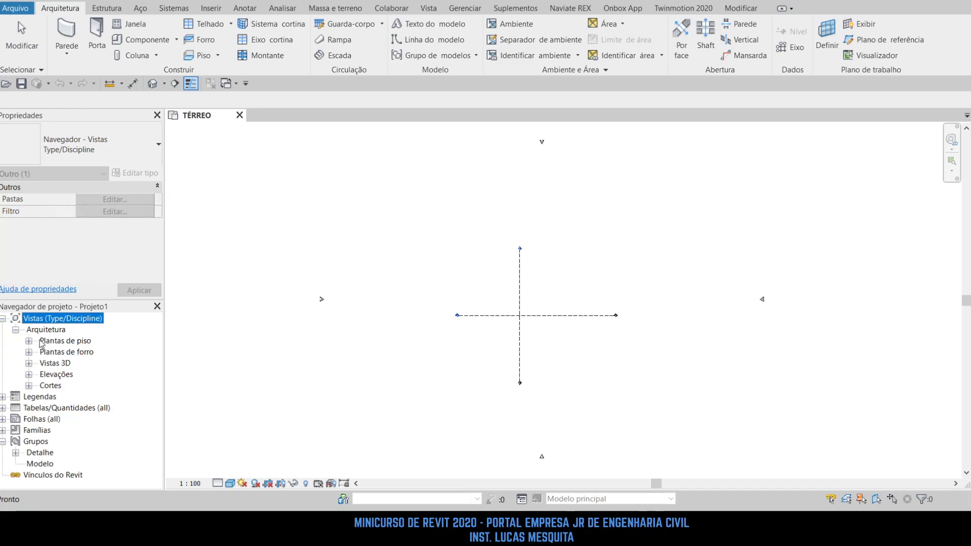
pyautogui.click(29, 341)
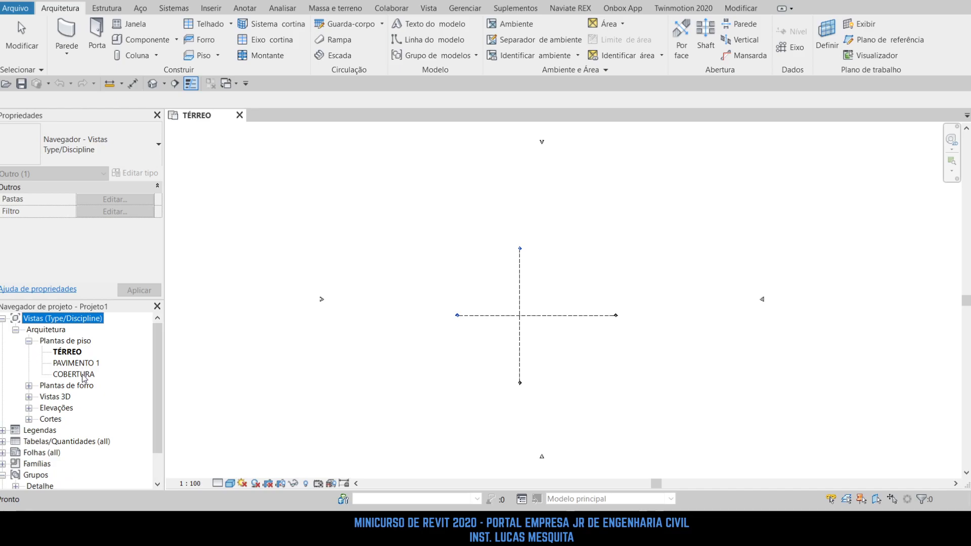
pyautogui.click(29, 386)
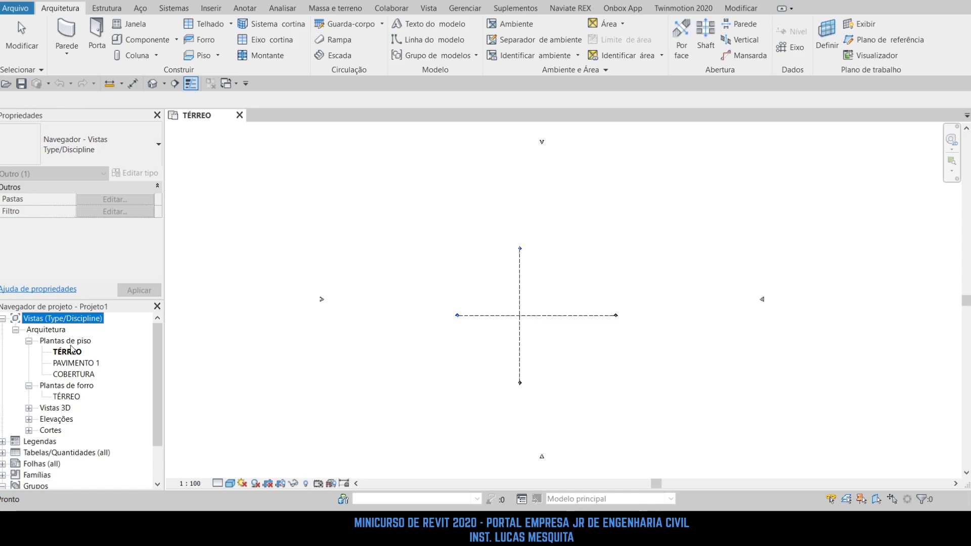
pyautogui.click(29, 408)
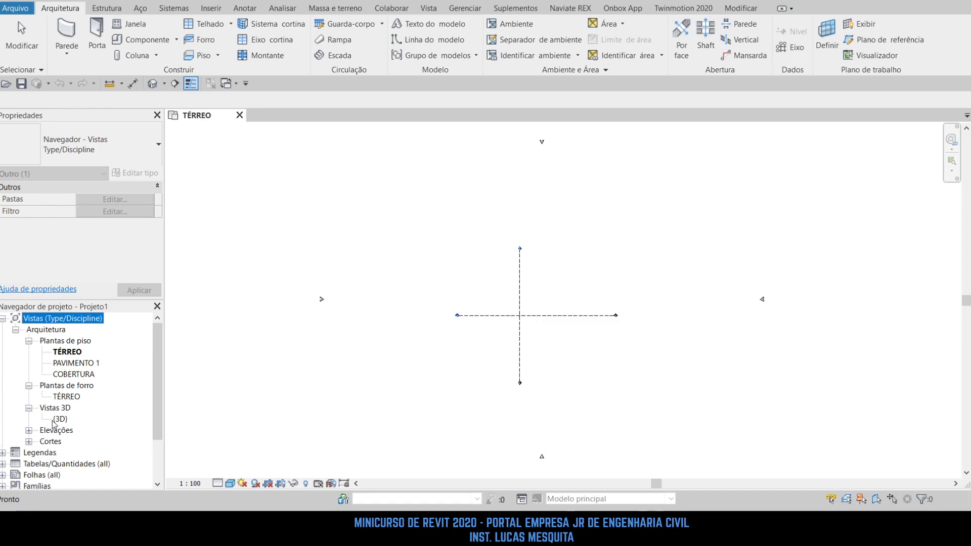
pyautogui.scroll(-1, 62, 413)
pyautogui.click(29, 408)
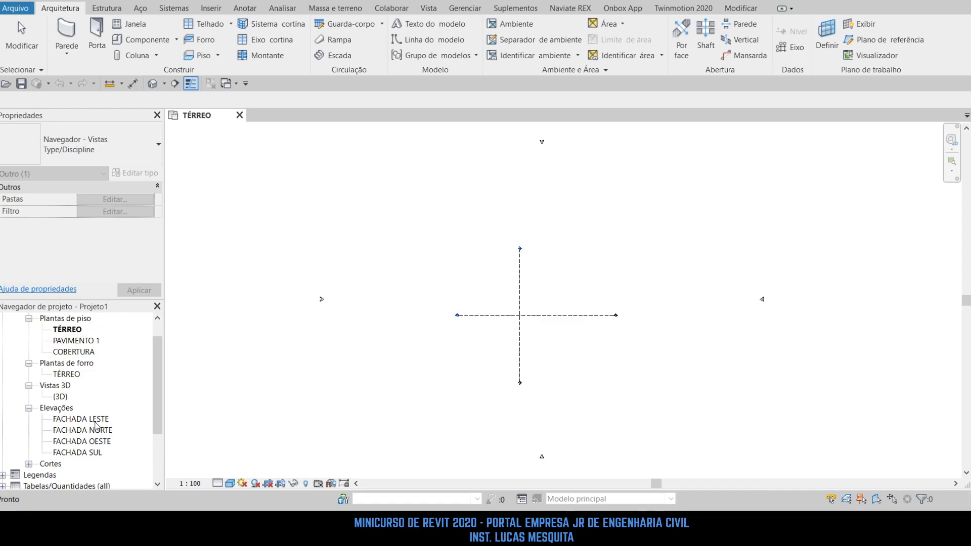
# Examine the FACHADA OESTE elevation marker in the TÉRREO plan and expand the Cortes group in the Project Browser.
pyautogui.scroll(5, 346, 299)
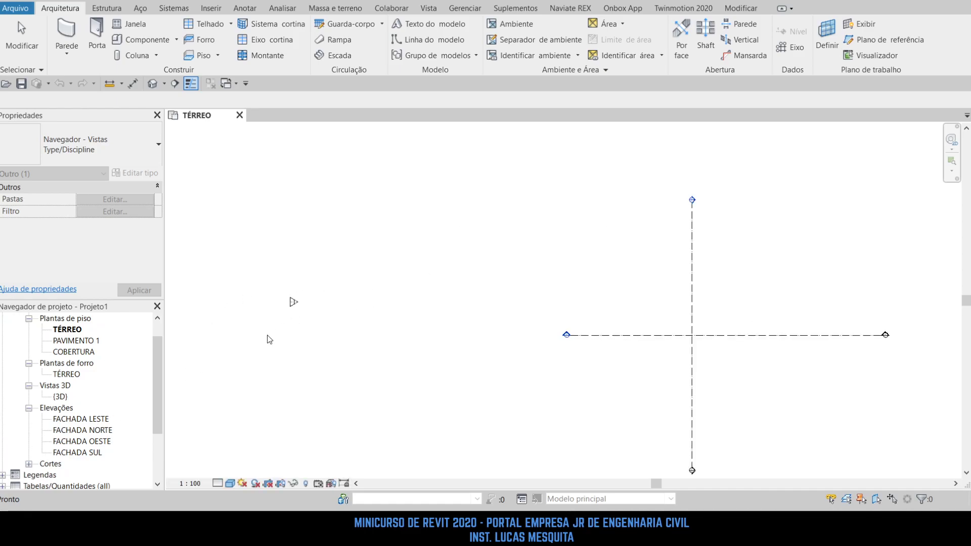
pyautogui.scroll(-5, 295, 322)
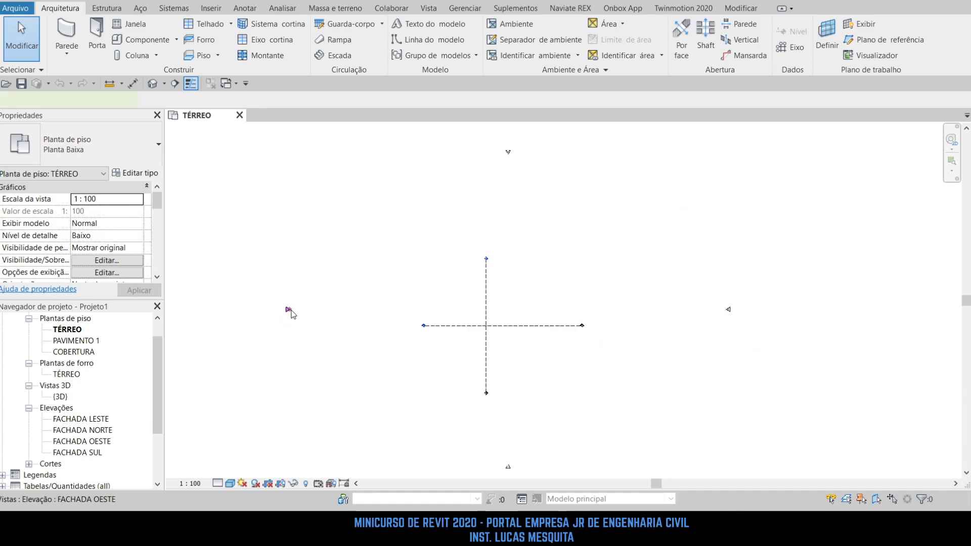
pyautogui.click(288, 309)
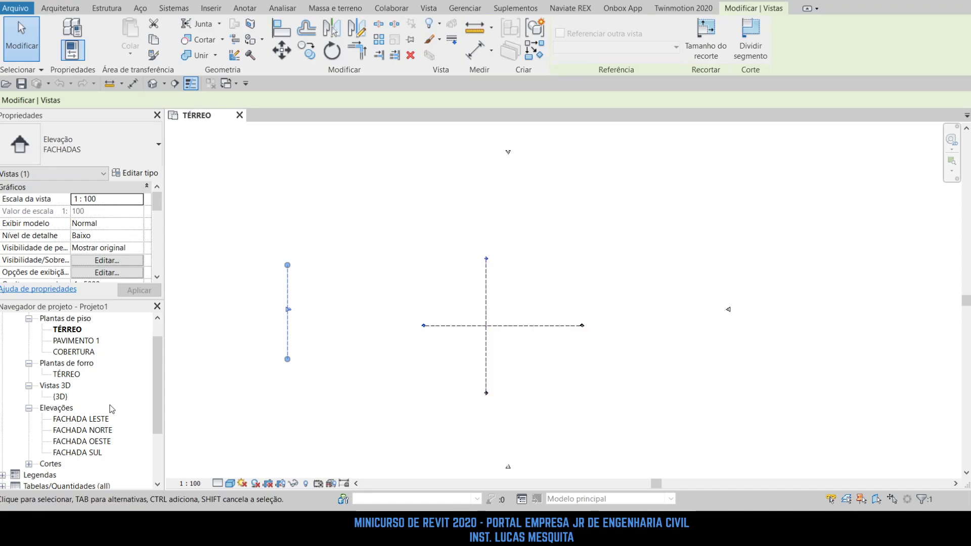
pyautogui.scroll(-1, 110, 408)
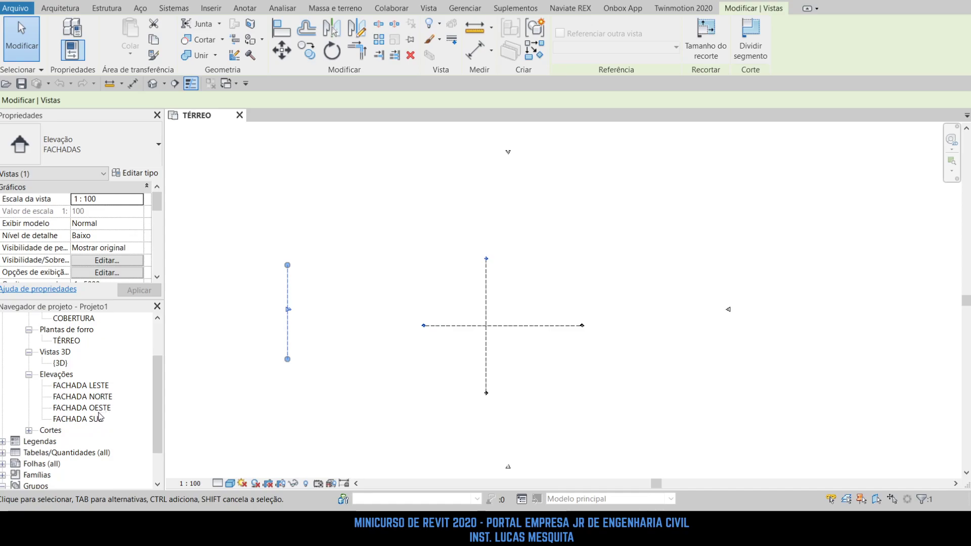
pyautogui.click(29, 430)
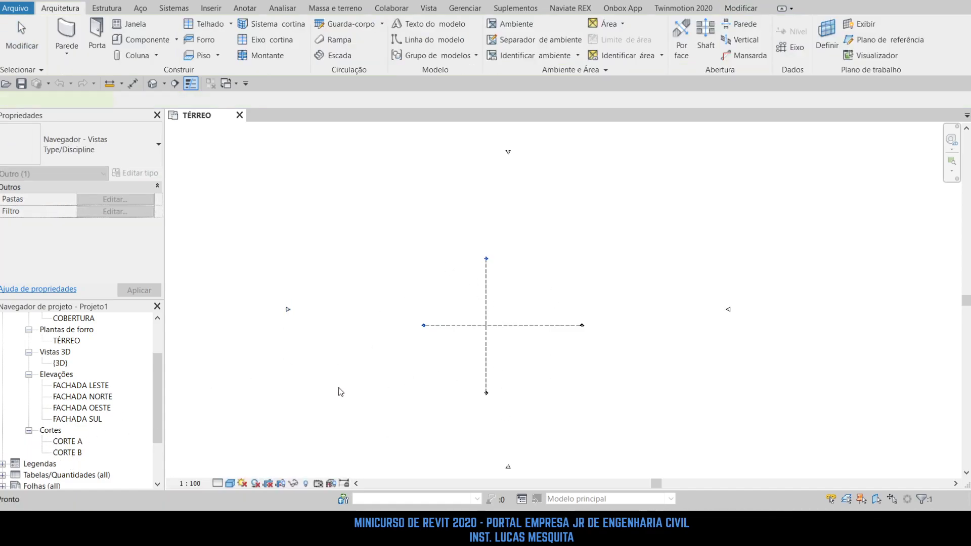
pyautogui.click(288, 309)
pyautogui.scroll(3, 90, 407)
pyautogui.scroll(-2, 90, 407)
pyautogui.scroll(3, 90, 407)
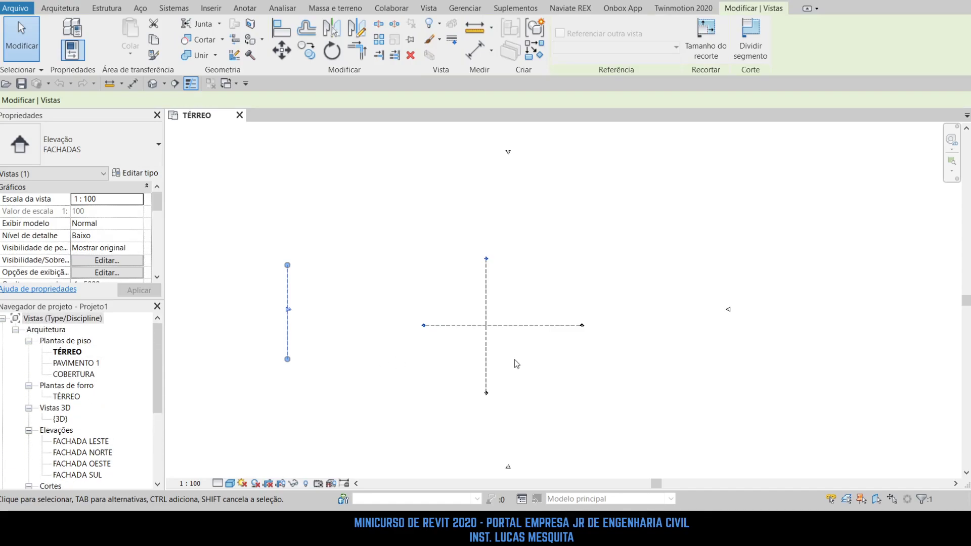
pyautogui.click(327, 207)
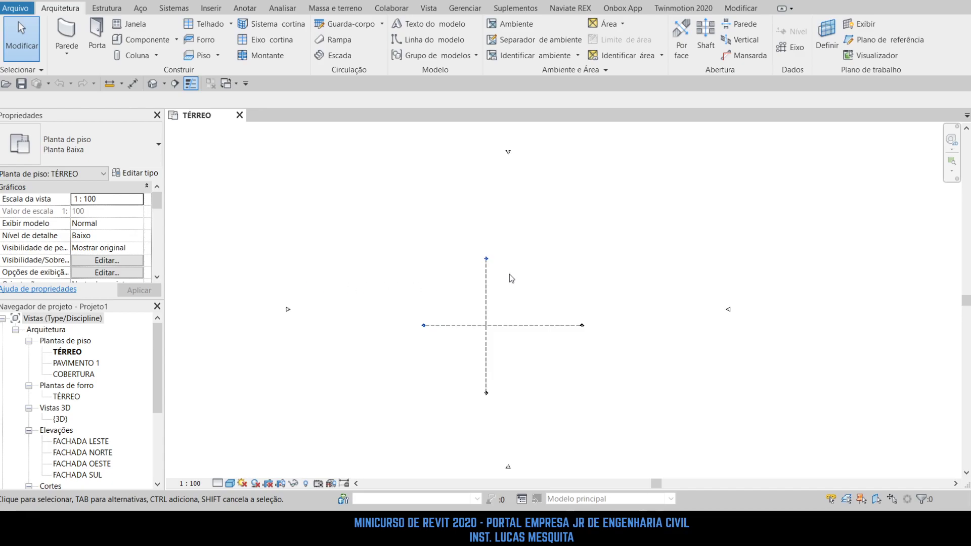
# Review the properties of the vertical section line in the plan, including its model display options, extents and identity data.
pyautogui.click(486, 276)
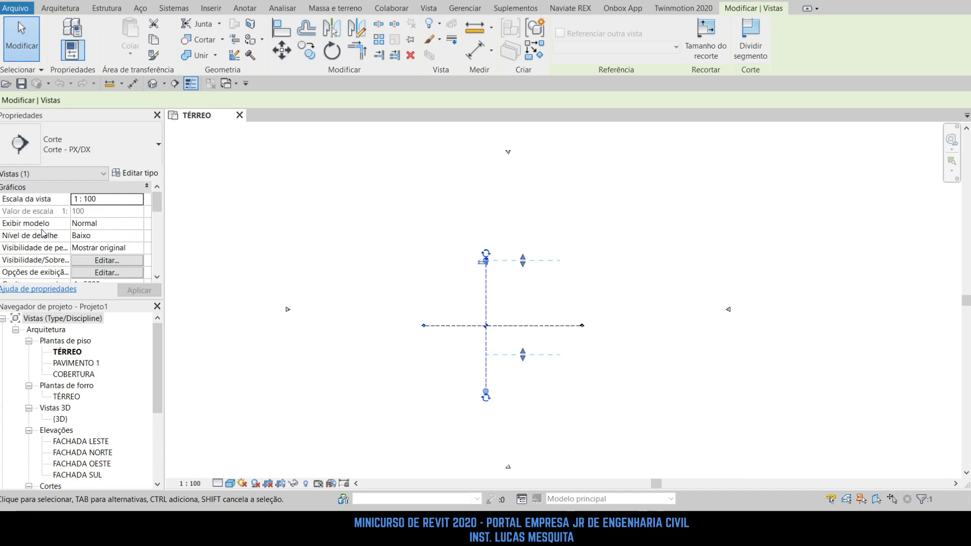
pyautogui.click(138, 227)
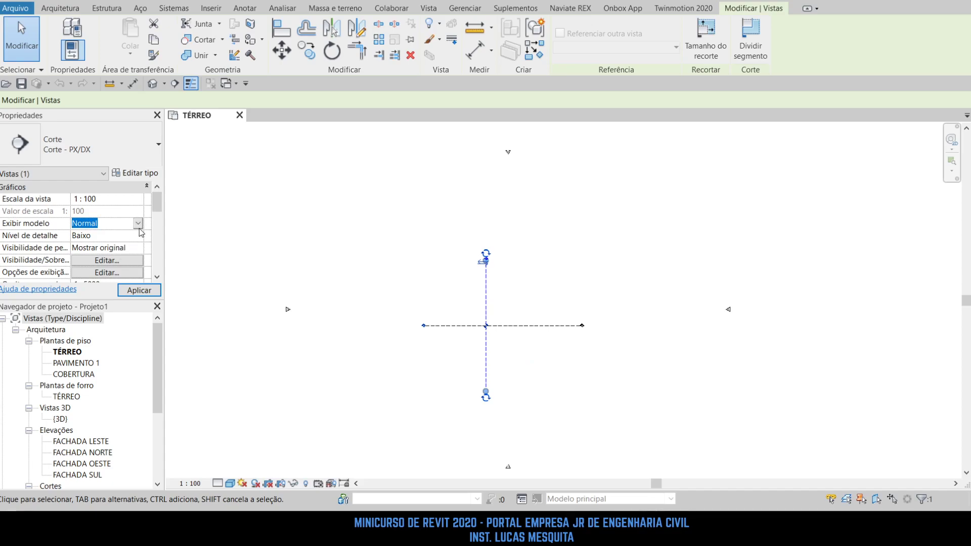
pyautogui.click(127, 257)
pyautogui.click(139, 225)
pyautogui.click(119, 234)
pyautogui.scroll(-1, 50, 239)
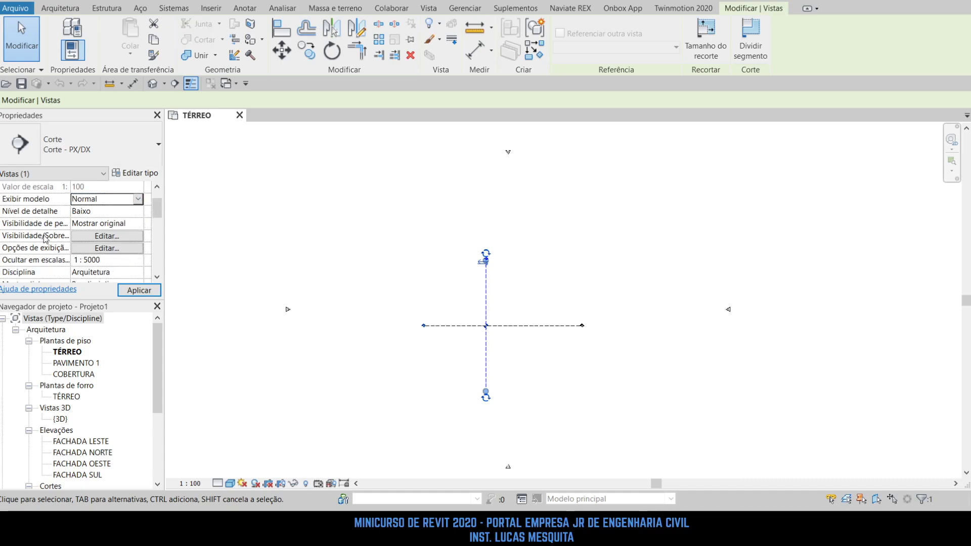
pyautogui.scroll(-4, 44, 233)
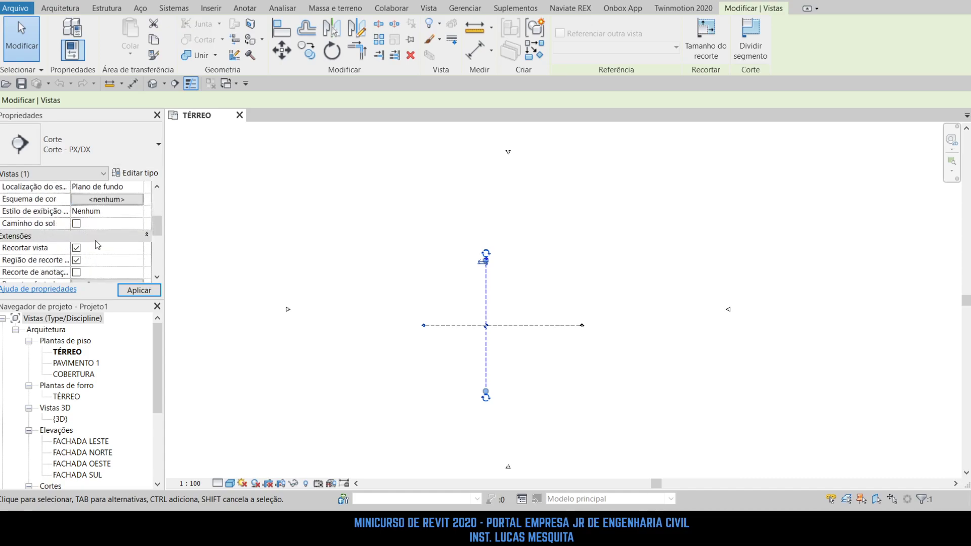
pyautogui.scroll(-3, 49, 248)
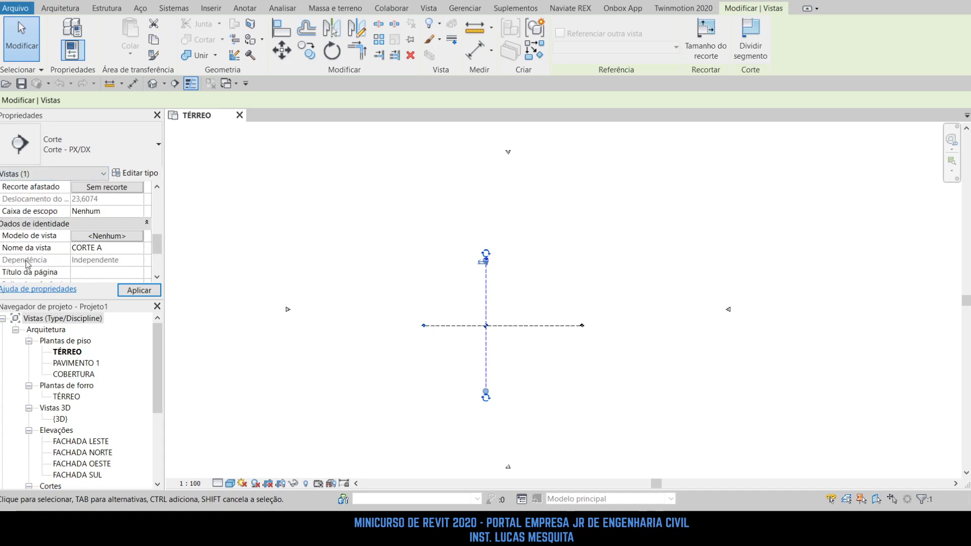
pyautogui.click(211, 265)
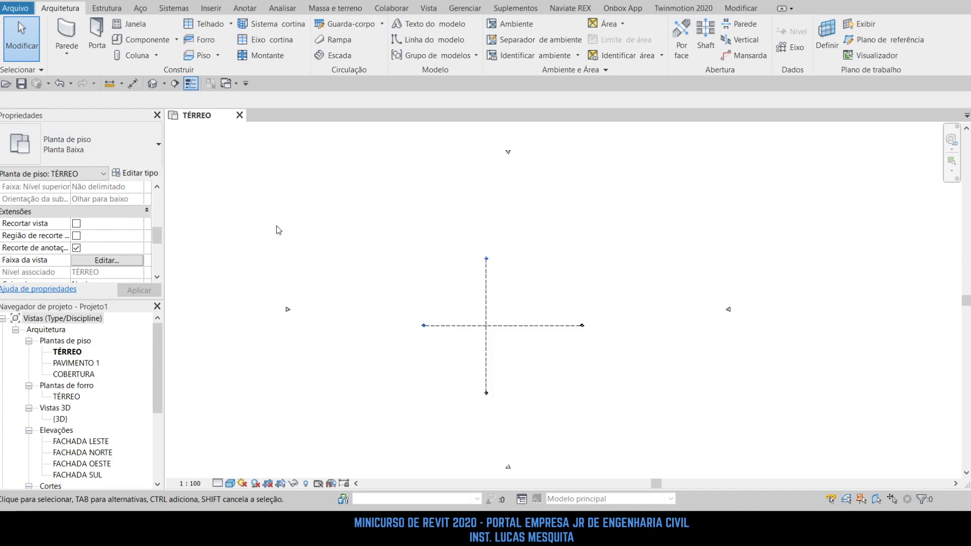
# Compare the properties of the TÉRREO, PAVIMENTO 1 and COBERTURA floor plans and the four FACHADA elevations.
pyautogui.scroll(-2, 157, 394)
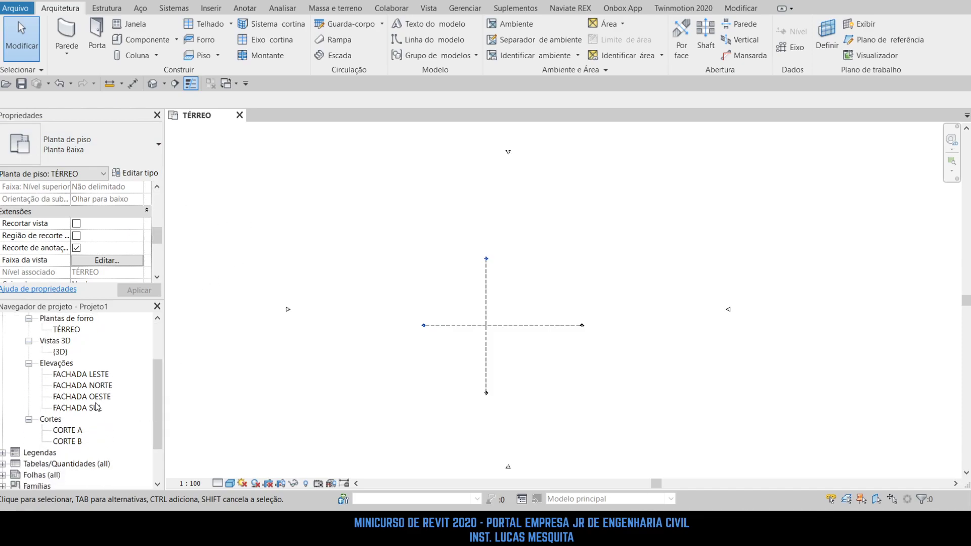
pyautogui.scroll(2, 96, 405)
pyautogui.scroll(-1, 103, 388)
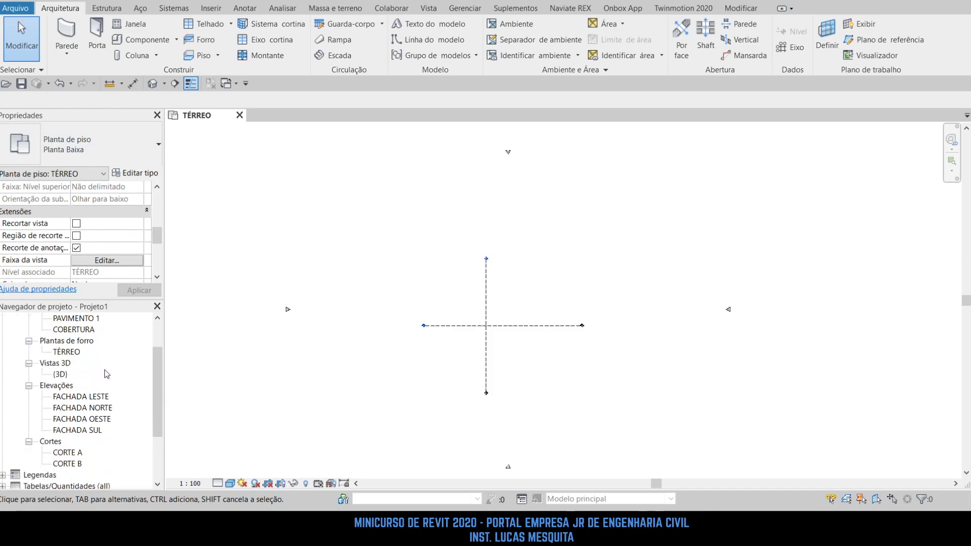
pyautogui.scroll(1, 72, 357)
pyautogui.click(70, 353)
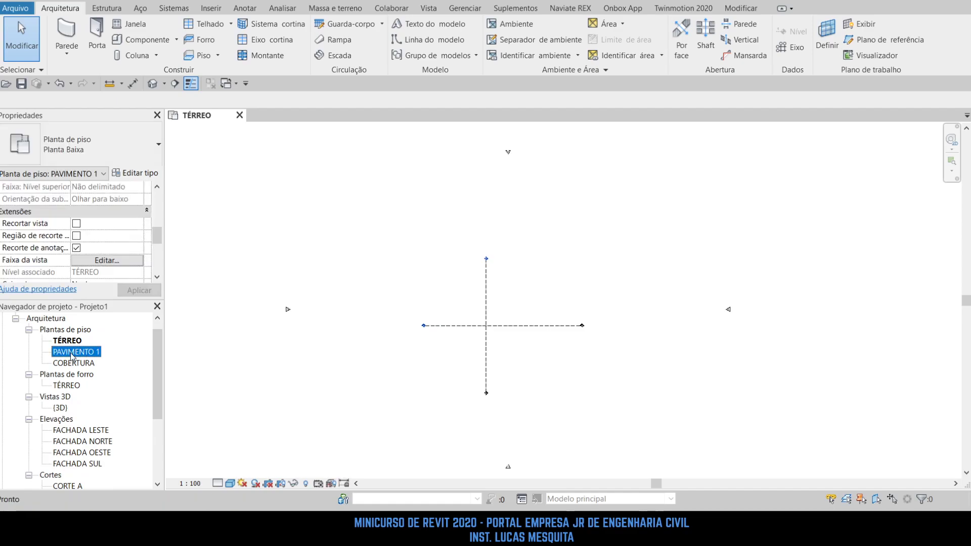
pyautogui.click(75, 363)
pyautogui.click(74, 352)
pyautogui.click(70, 341)
pyautogui.click(76, 362)
pyautogui.click(96, 430)
pyautogui.click(96, 441)
pyautogui.click(101, 453)
pyautogui.click(106, 463)
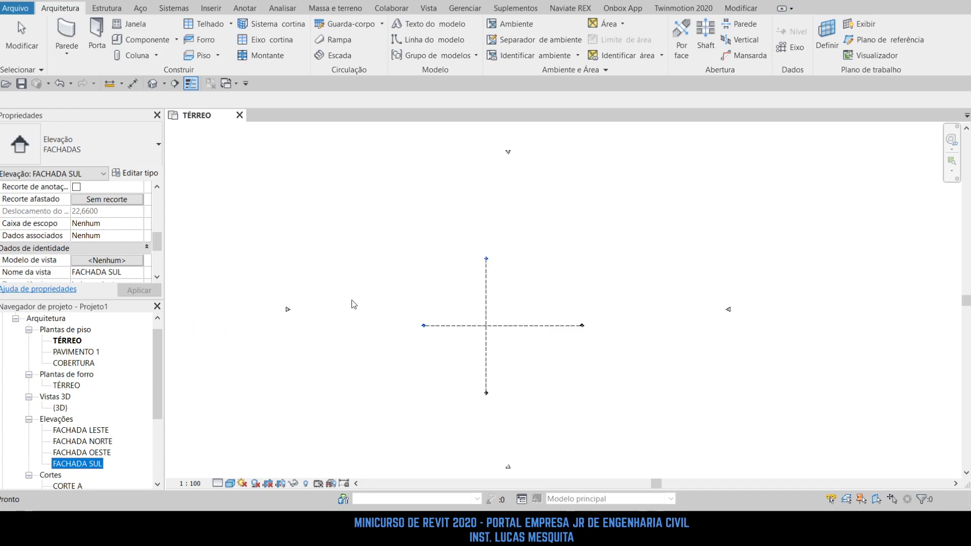
pyautogui.click(639, 255)
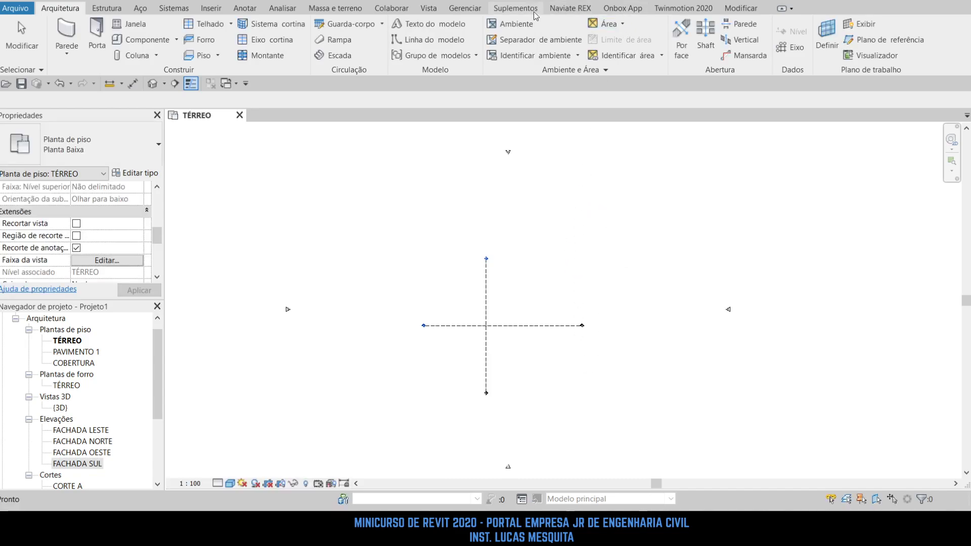
# Look over the project's management settings, including its materials, additional settings, design options, links and phases.
pyautogui.click(451, 13)
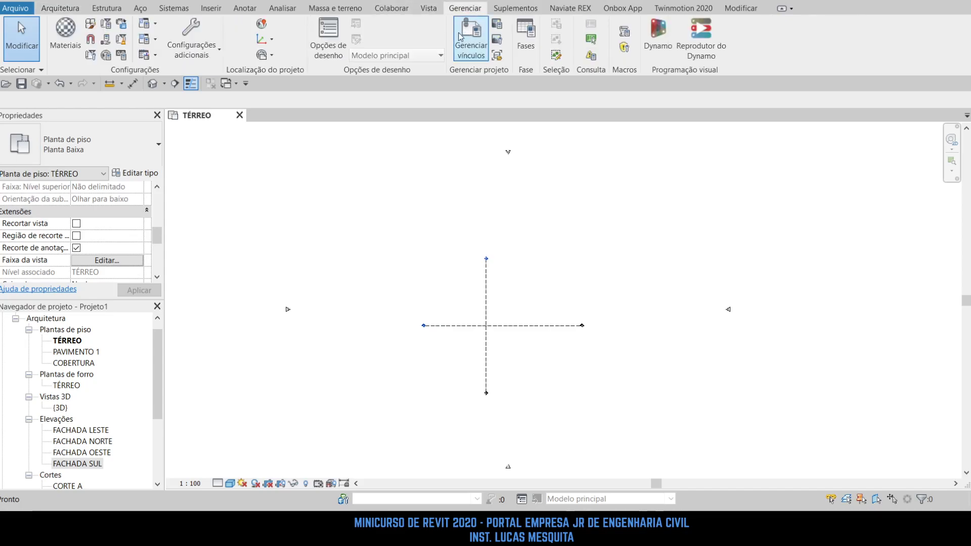
pyautogui.click(124, 58)
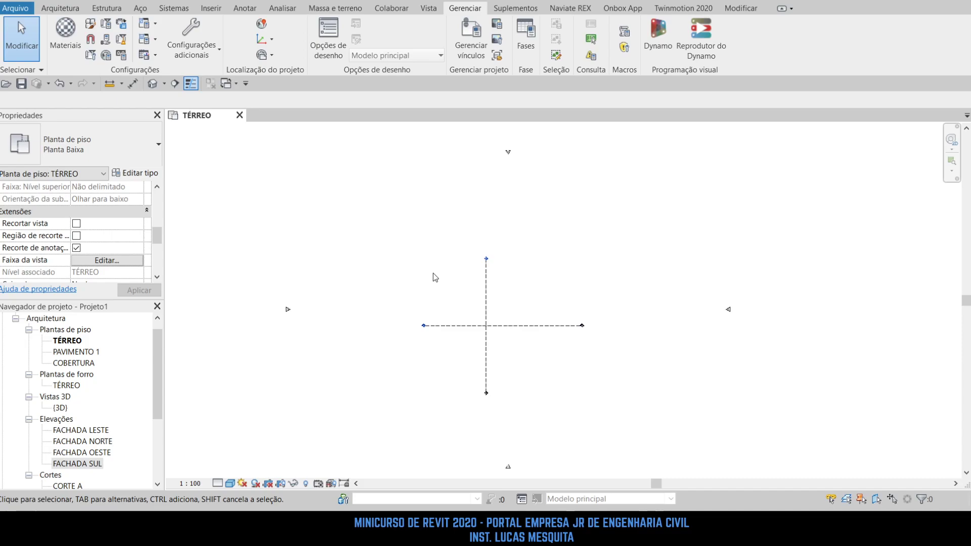
pyautogui.scroll(3, 442, 351)
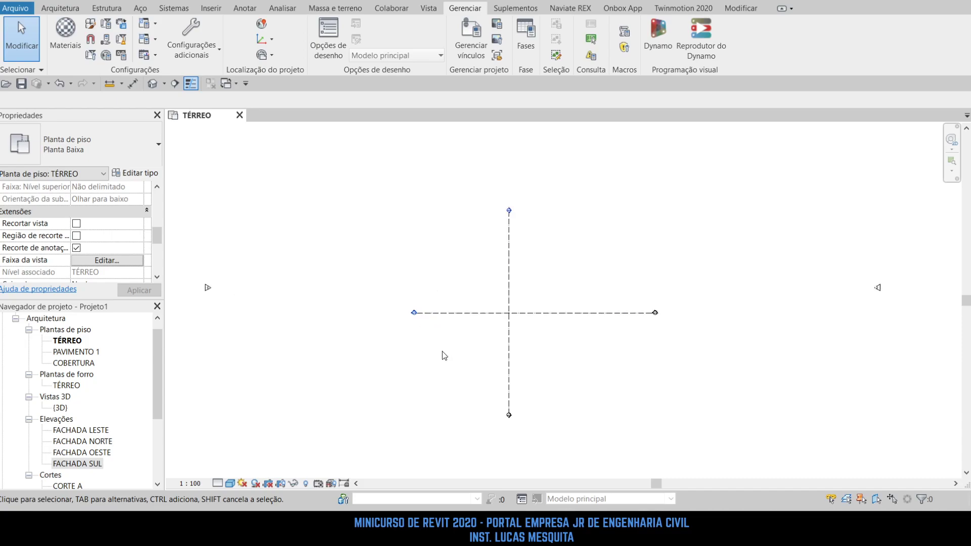
pyautogui.scroll(-2, 441, 351)
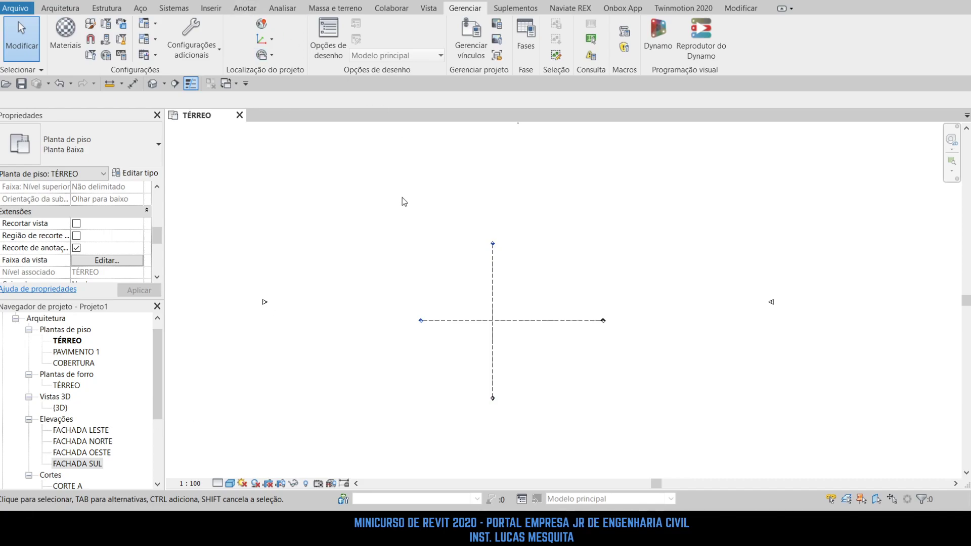
# Compare the properties of the COBERTURA and PAVIMENTO 1 floor plans.
pyautogui.click(69, 365)
pyautogui.click(74, 354)
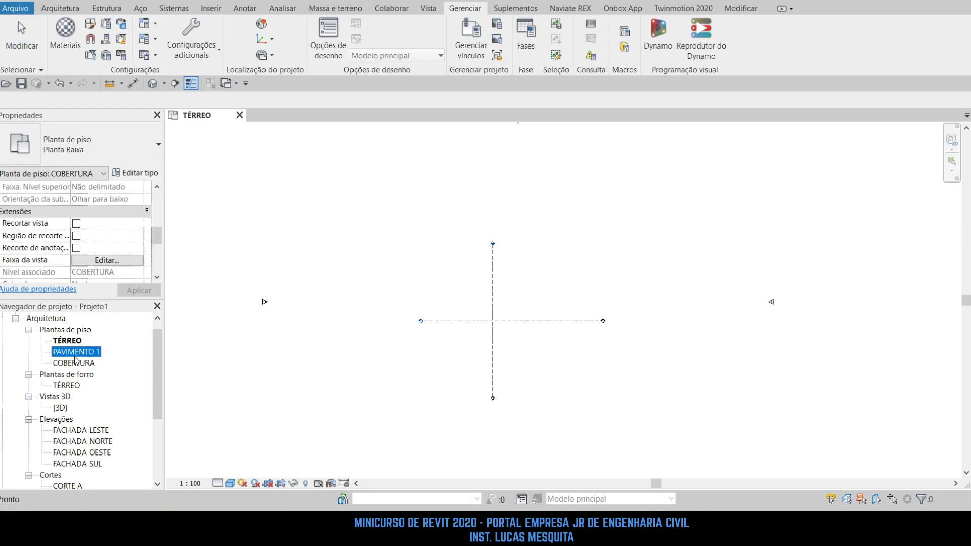
pyautogui.click(75, 365)
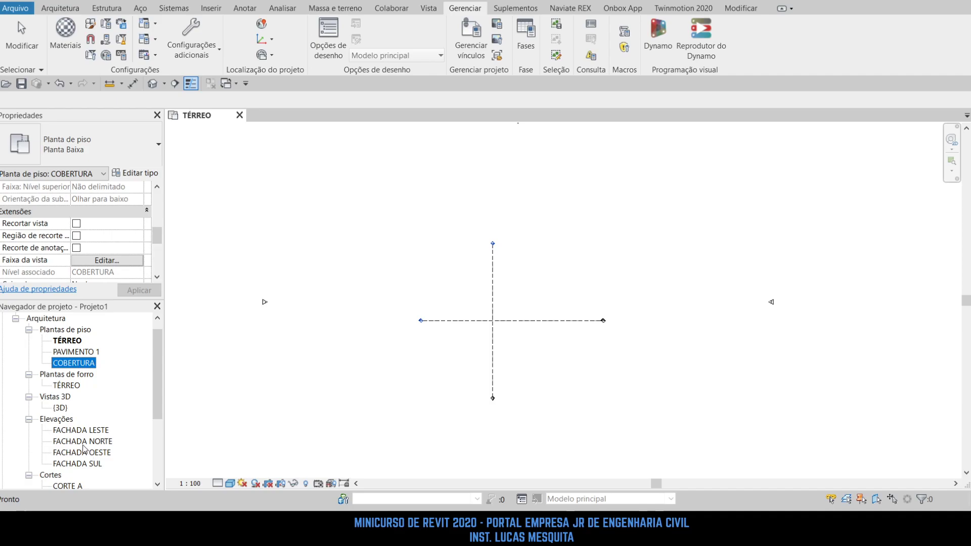
pyautogui.click(429, 9)
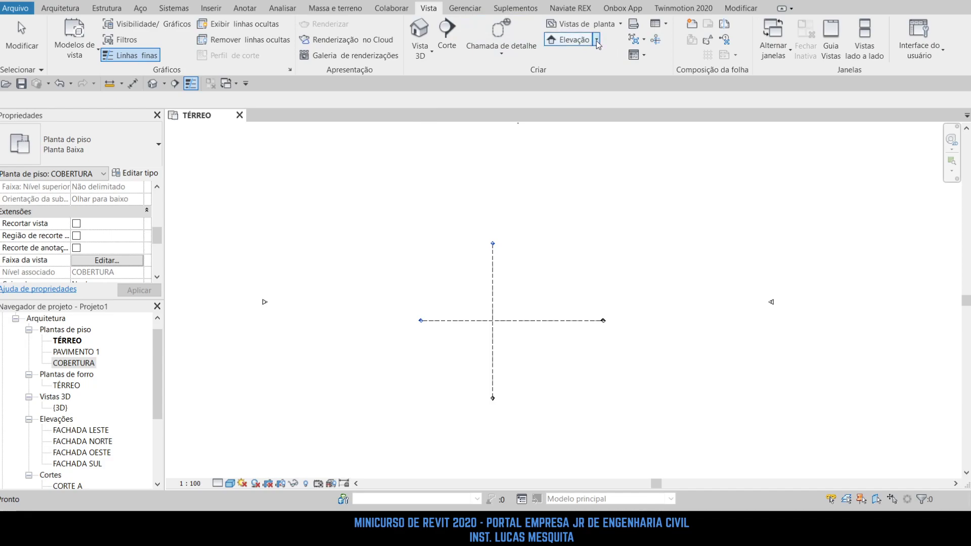
pyautogui.click(448, 47)
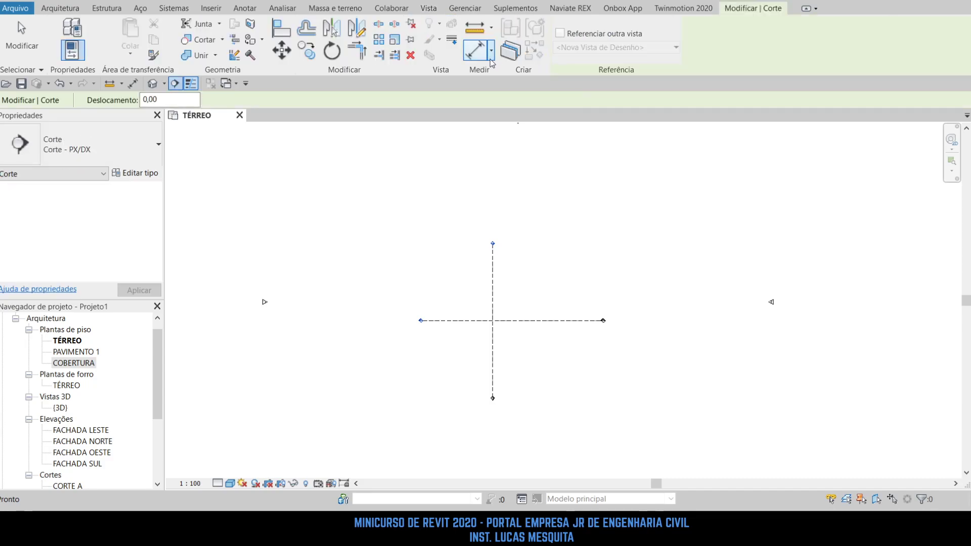
pyautogui.press('Escape')
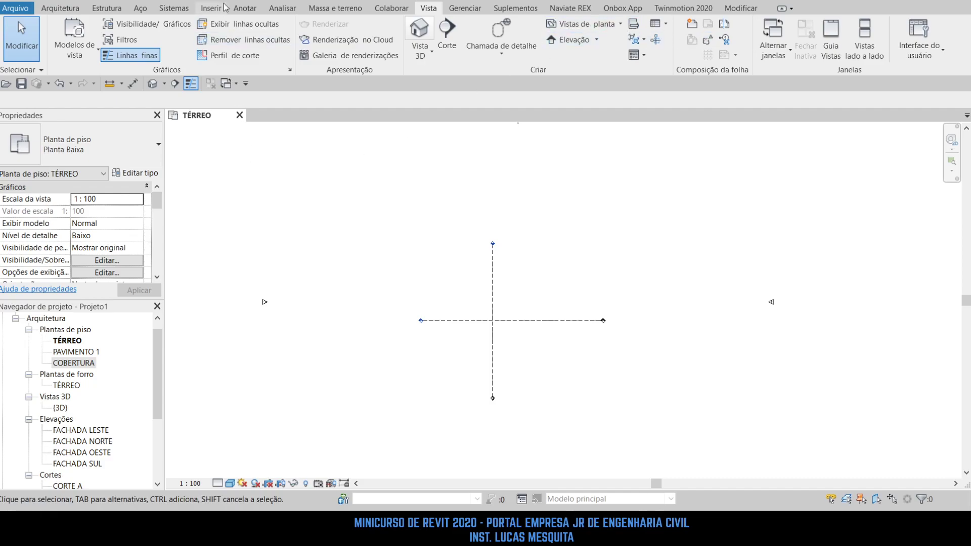
# Open the FACHADA LESTE elevation and examine the names and heights of its levels.
pyautogui.click(91, 431)
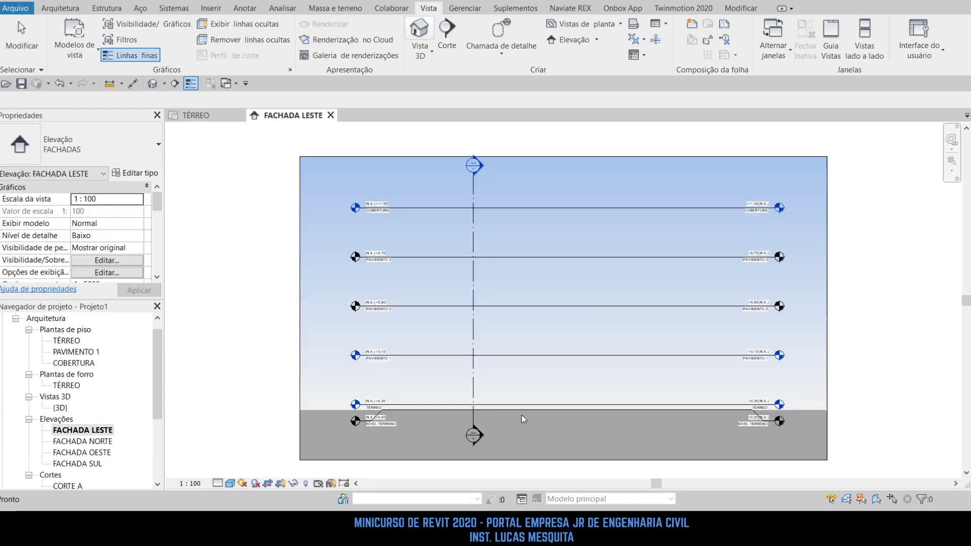
pyautogui.moveTo(843, 403); pyautogui.dragTo(739, 397, button='middle')
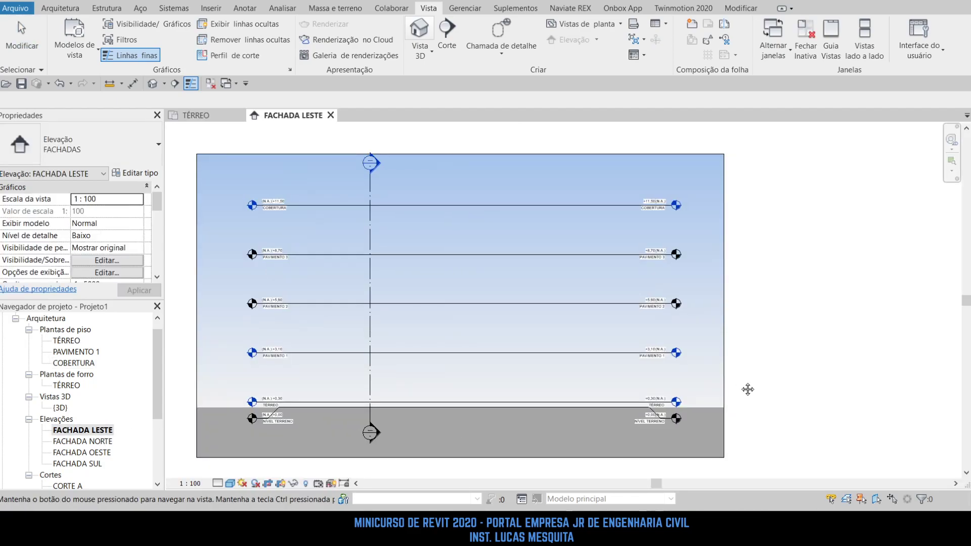
pyautogui.scroll(2, 733, 275)
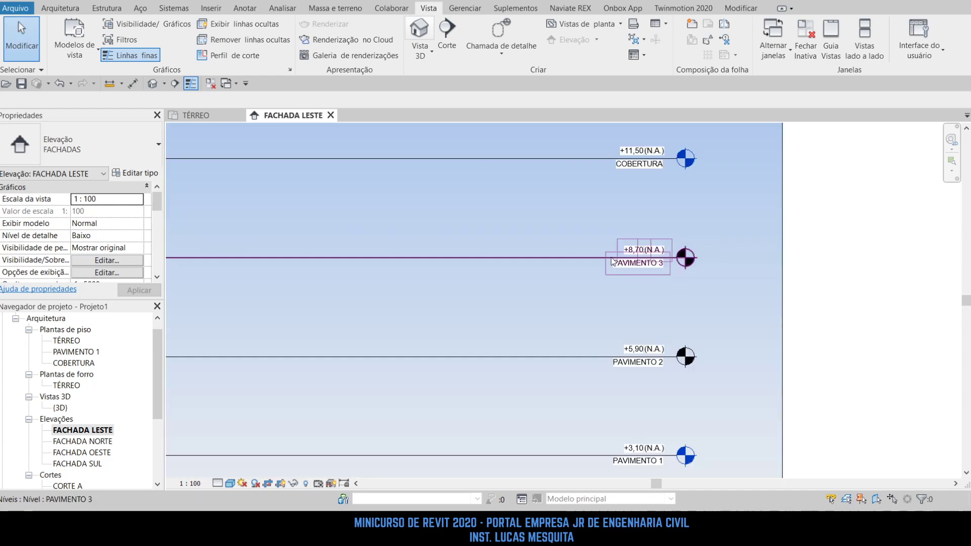
pyautogui.scroll(-1, 540, 176)
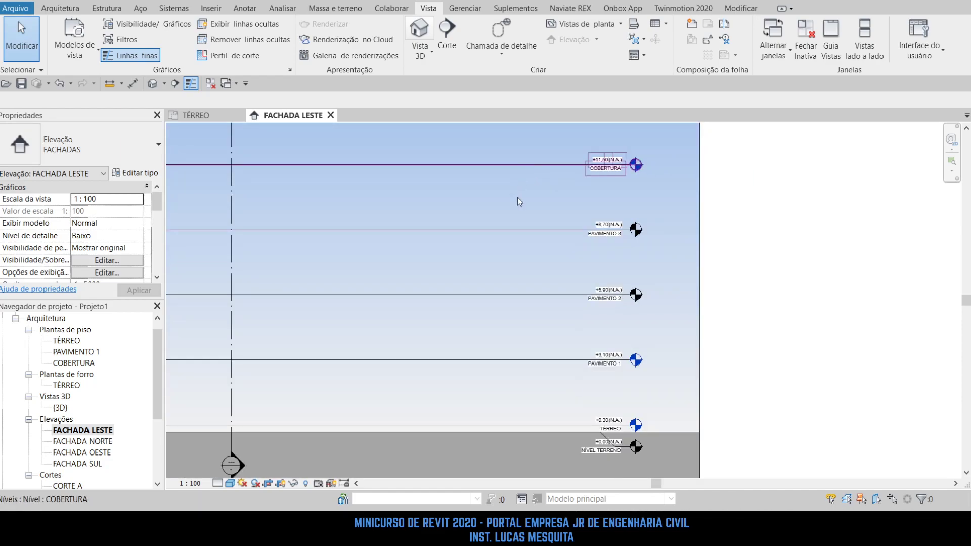
# Examine the PAVIMENTO 3 level, including its elevation property, level head and spacing to the neighbouring levels.
pyautogui.click(517, 230)
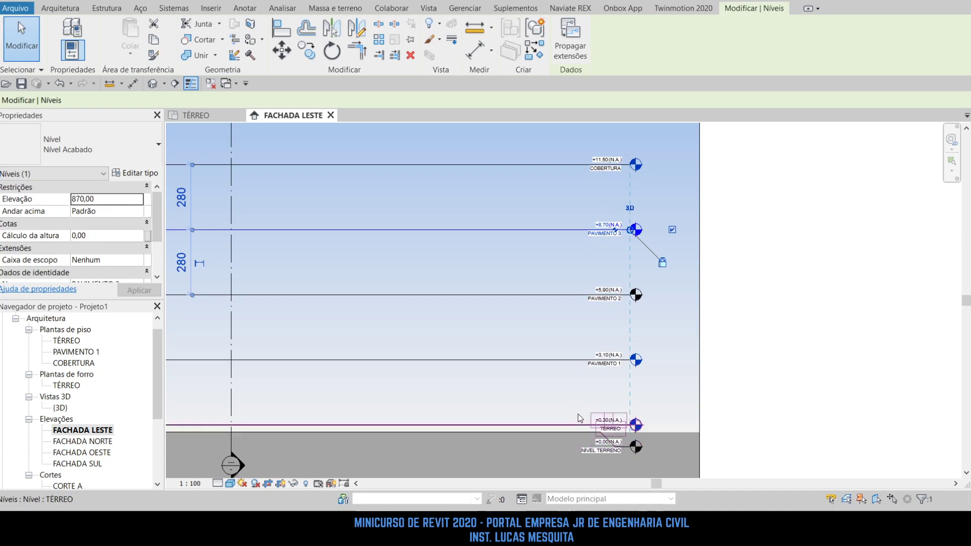
pyautogui.click(873, 283)
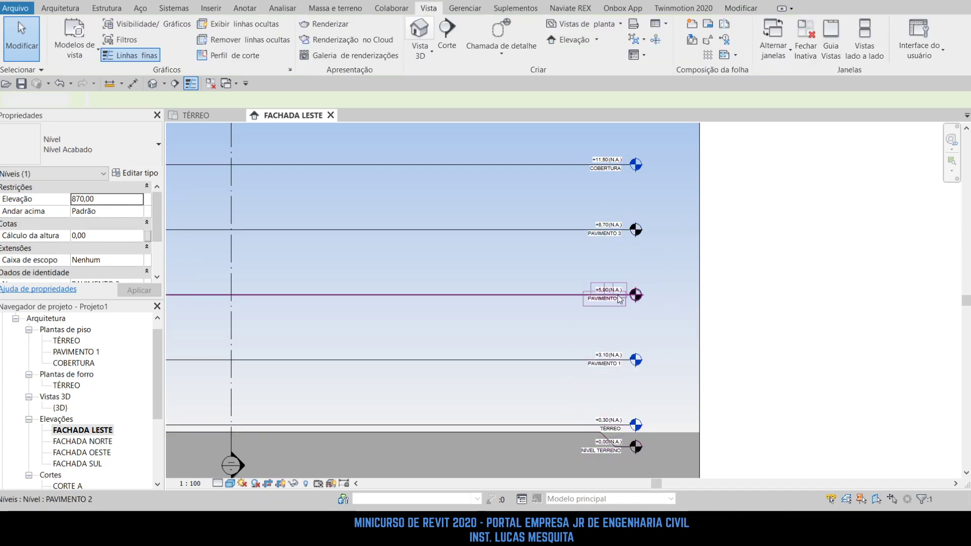
pyautogui.click(627, 225)
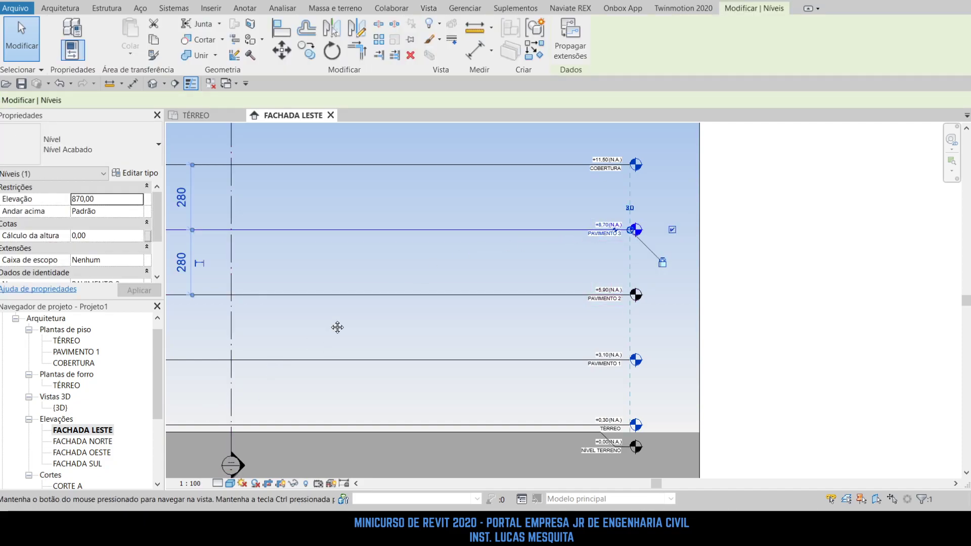
pyautogui.moveTo(336, 330); pyautogui.dragTo(405, 322, button='middle')
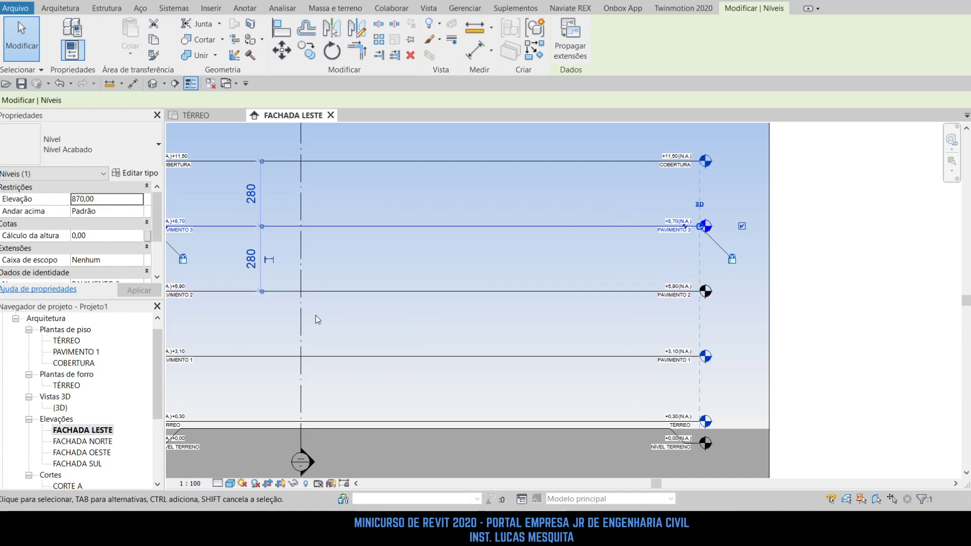
pyautogui.click(880, 312)
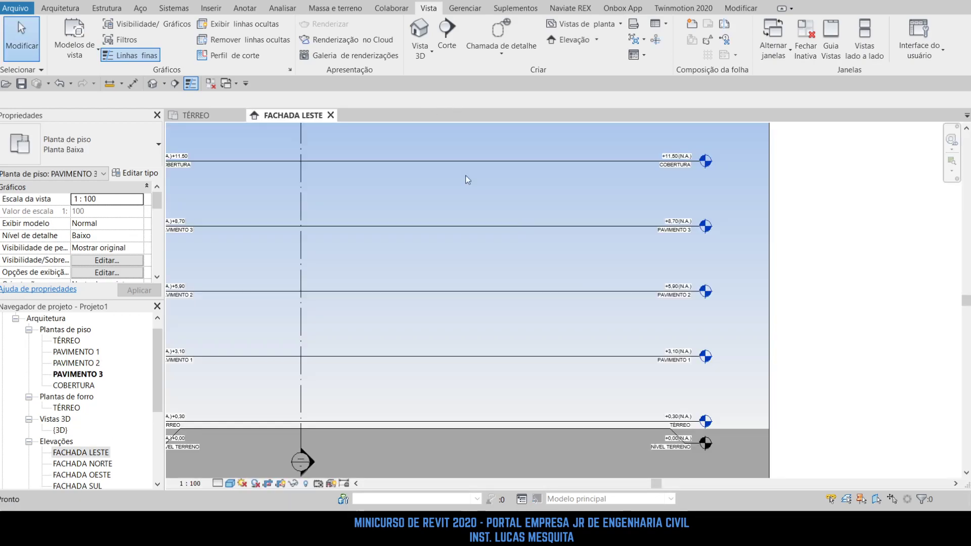
# Return to the FACHADA LESTE elevation and check the level heads of PAVIMENTO 3 and PAVIMENTO 2.
pyautogui.click(411, 115)
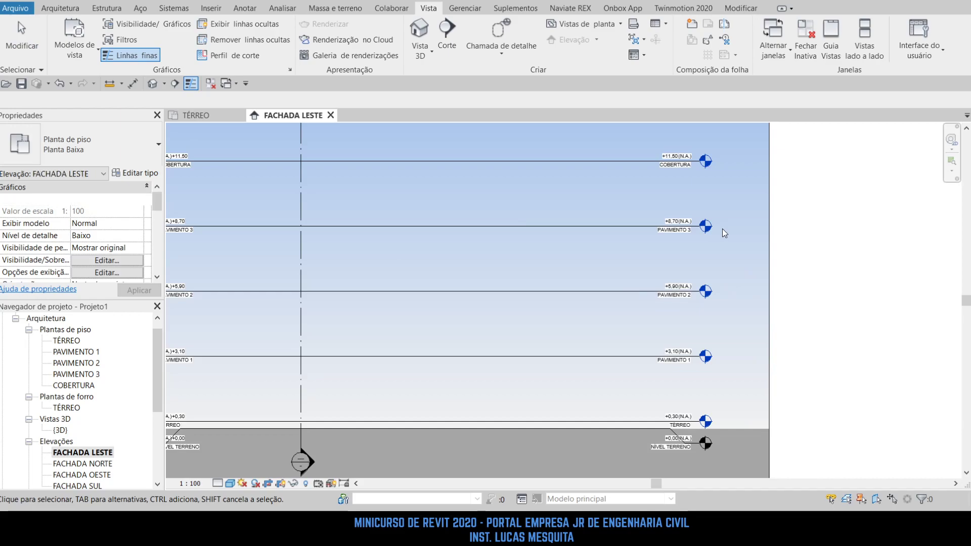
pyautogui.scroll(3, 723, 232)
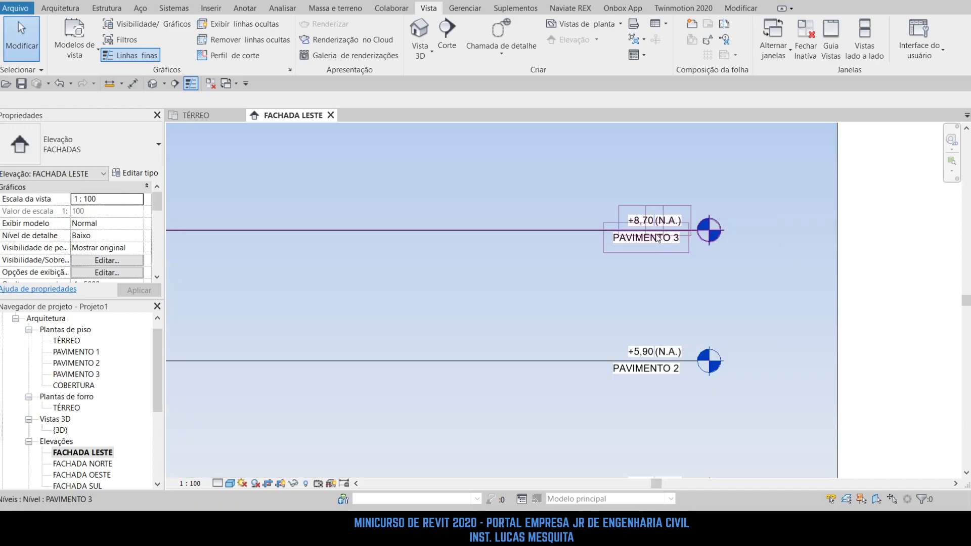
pyautogui.scroll(-2, 647, 237)
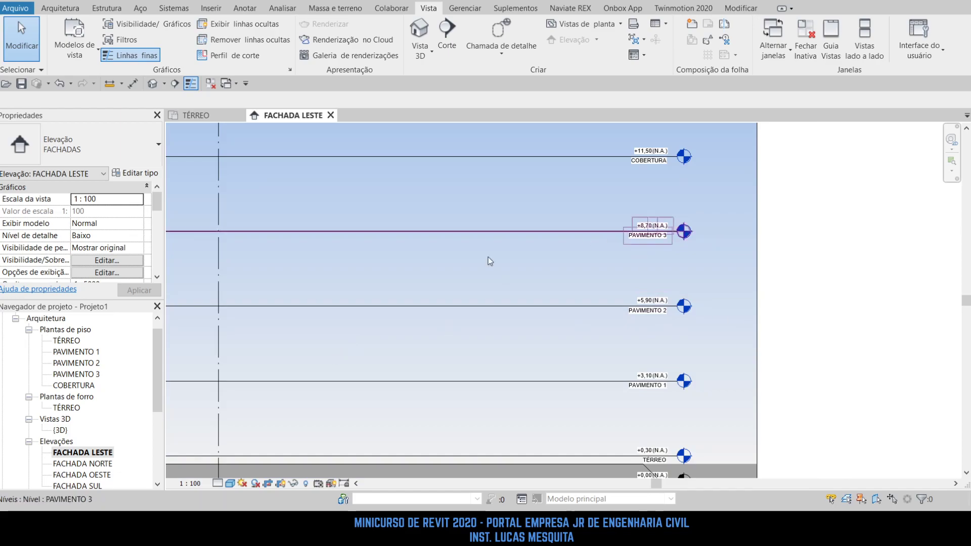
# Delete the PAVIMENTO 2 and PAVIMENTO 3 floor plans from the project's view list.
pyautogui.click(72, 352)
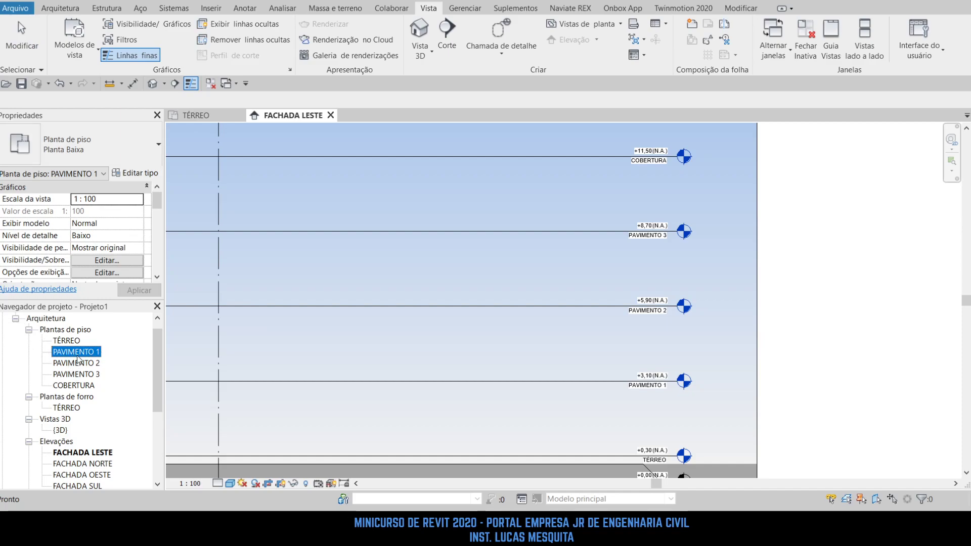
pyautogui.click(80, 356)
pyautogui.press('Escape')
pyautogui.click(74, 364)
pyautogui.click(75, 374)
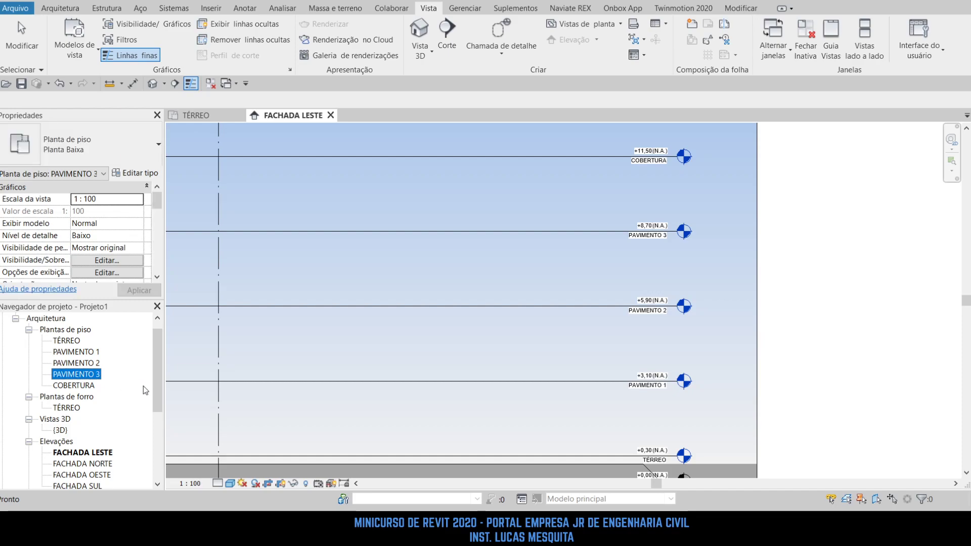
pyautogui.keyDown('ctrl'); pyautogui.click(94, 365); pyautogui.keyUp('ctrl')
pyautogui.press('Delete')
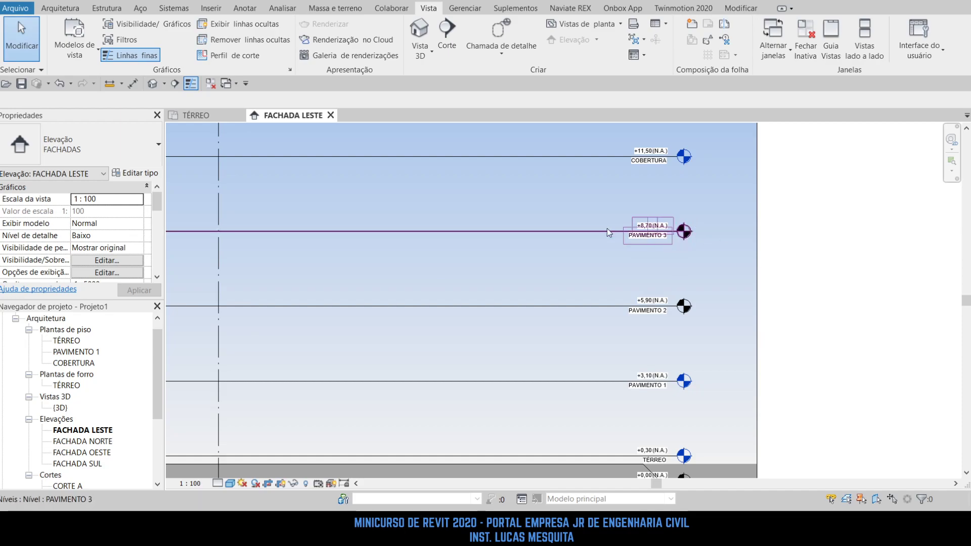
# Inspect the PAVIMENTO 3 level in FACHADA LESTE and compare its level head with those of the other floors.
pyautogui.click(565, 231)
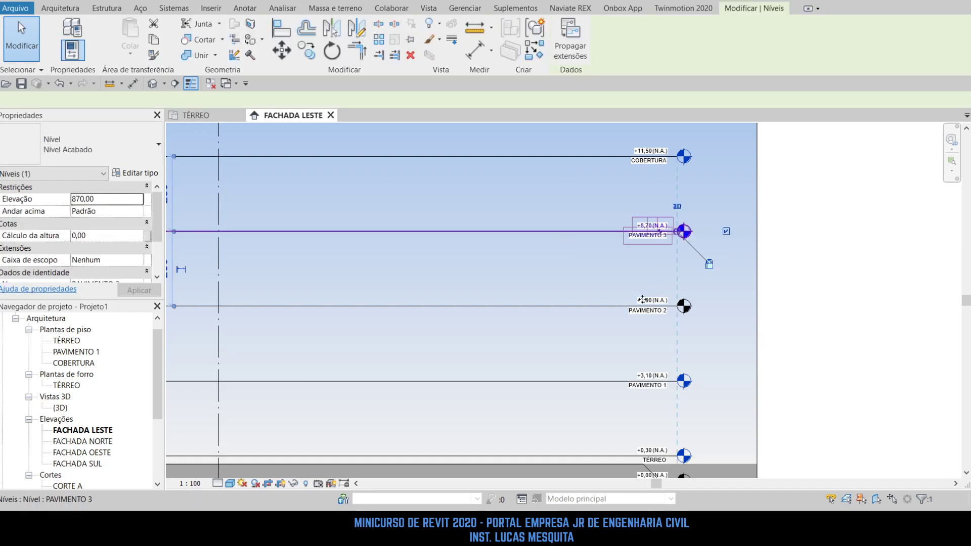
pyautogui.scroll(-4, 719, 263)
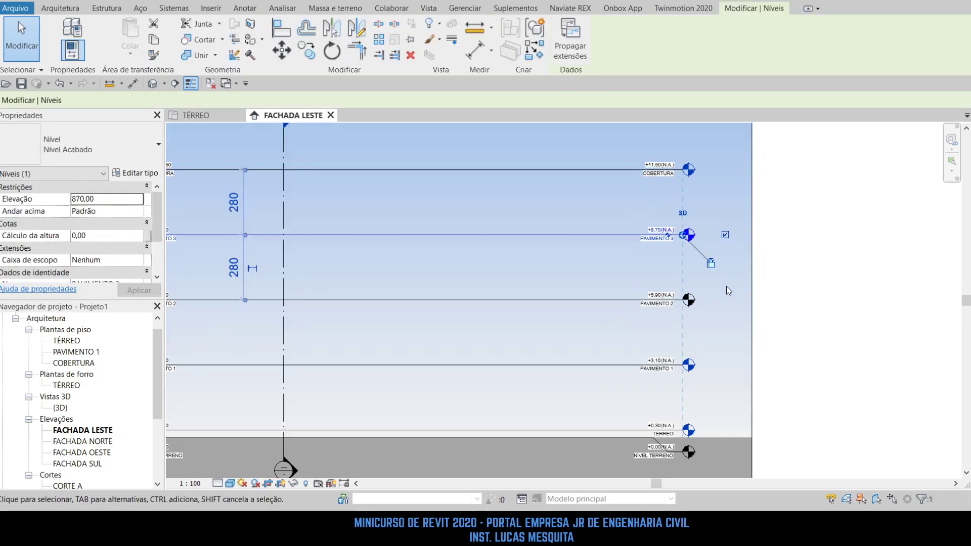
pyautogui.click(628, 317)
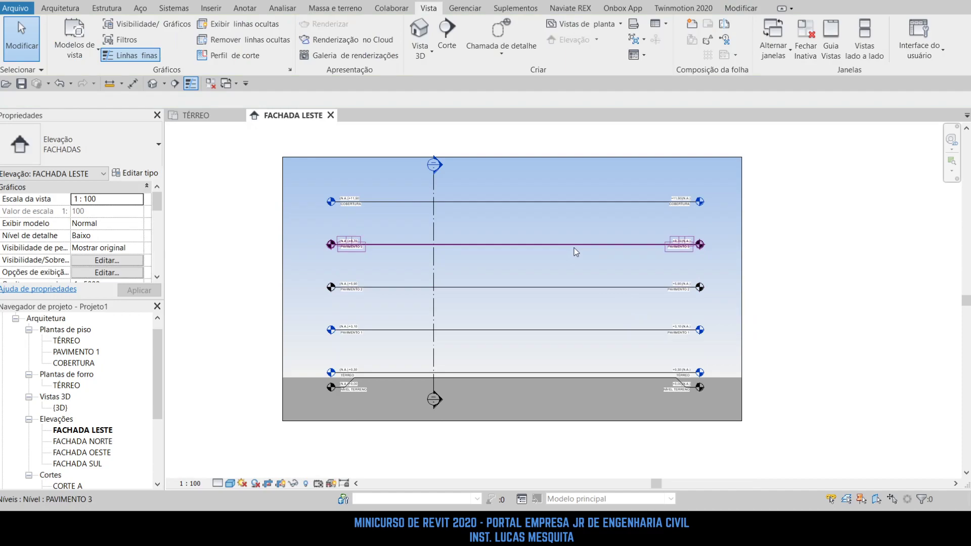
pyautogui.click(575, 248)
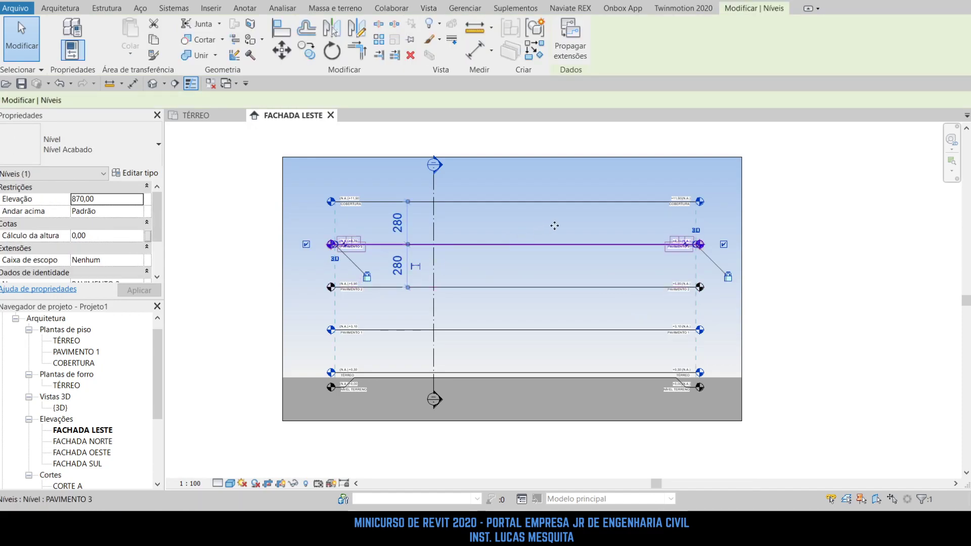
pyautogui.scroll(3, 400, 230)
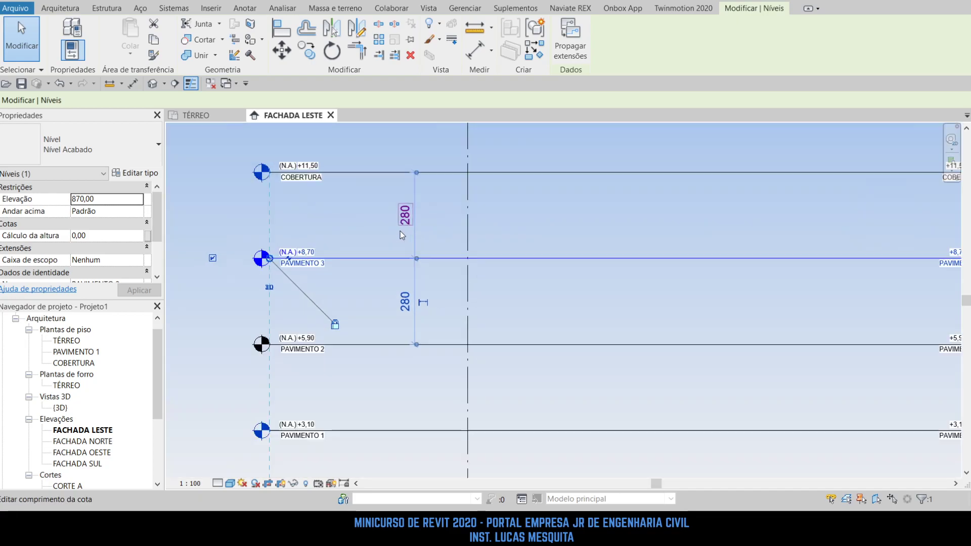
pyautogui.click(403, 305)
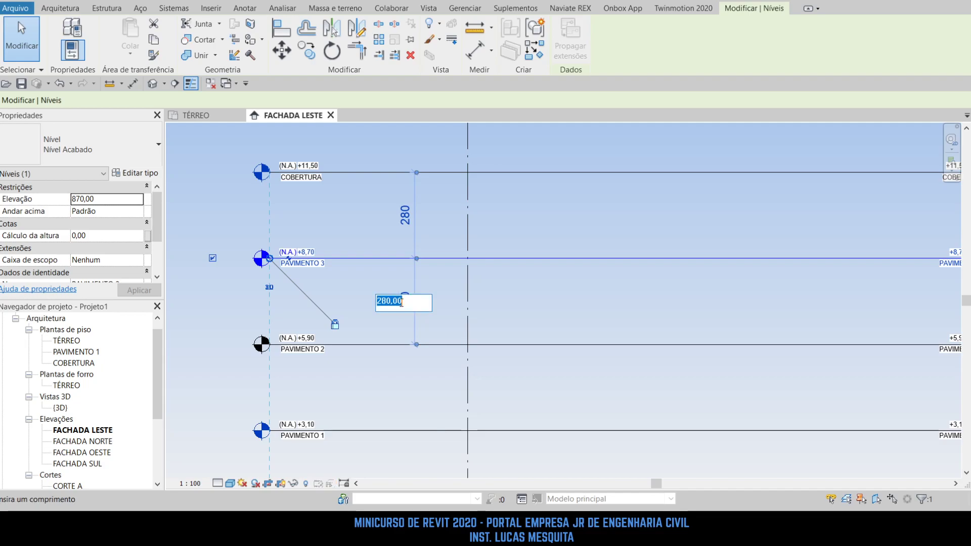
pyautogui.scroll(-2, 248, 263)
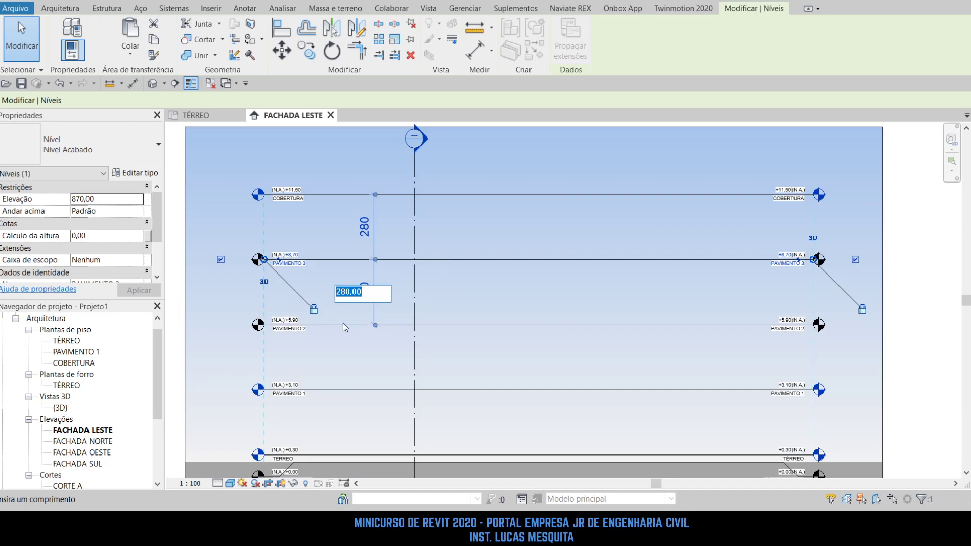
pyautogui.press('Escape')
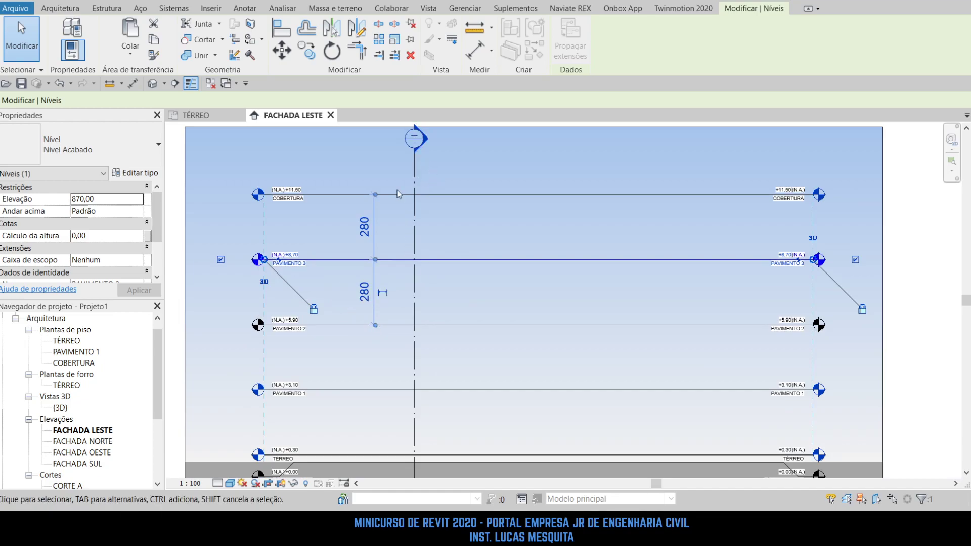
pyautogui.press('Escape')
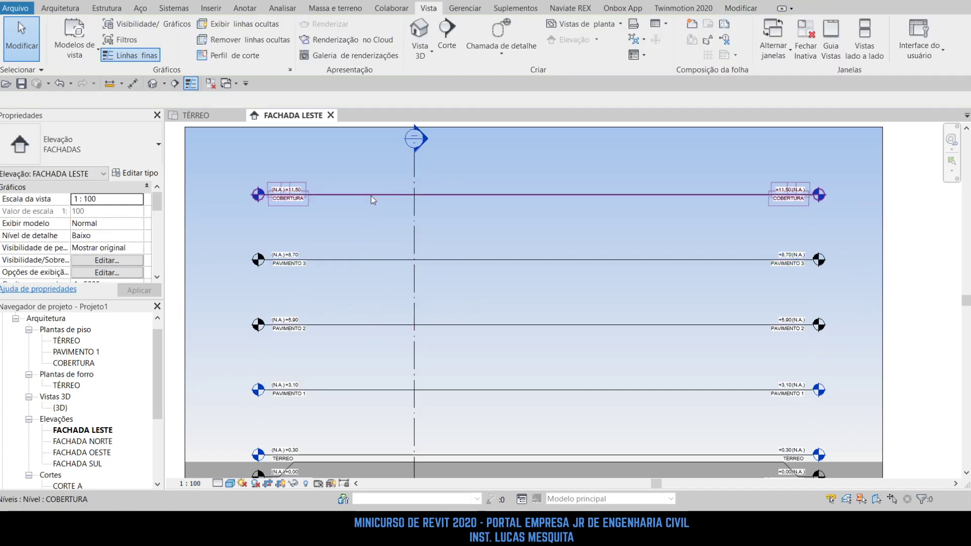
# Set the spacing between the COBERTURA and PAVIMENTO 3 levels to 150 by moving COBERTURA.
pyautogui.click(371, 195)
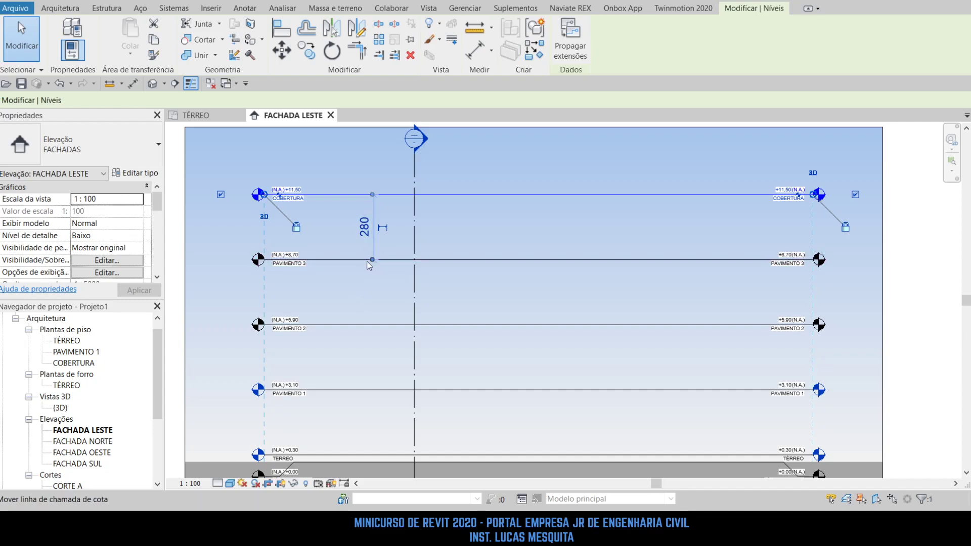
pyautogui.click(367, 227)
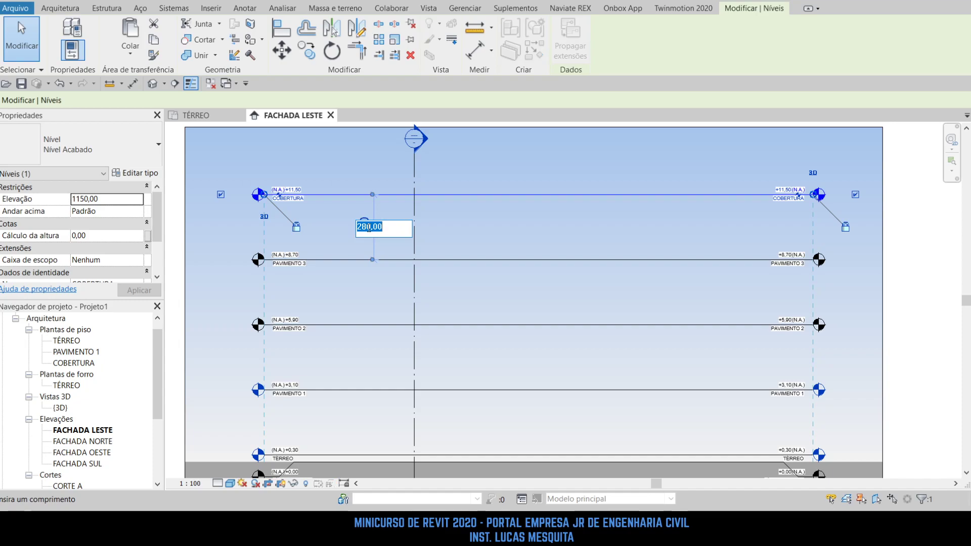
pyautogui.write('150')
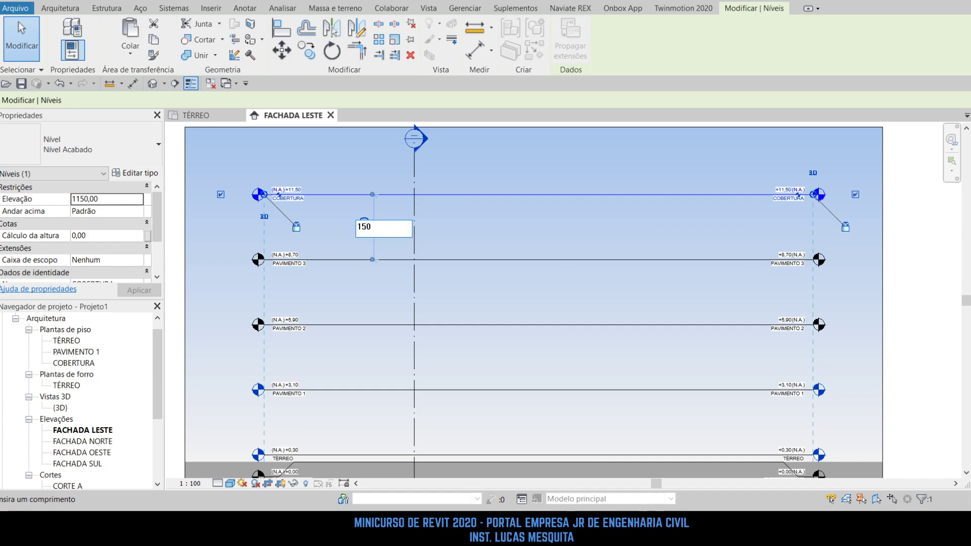
pyautogui.press('Return')
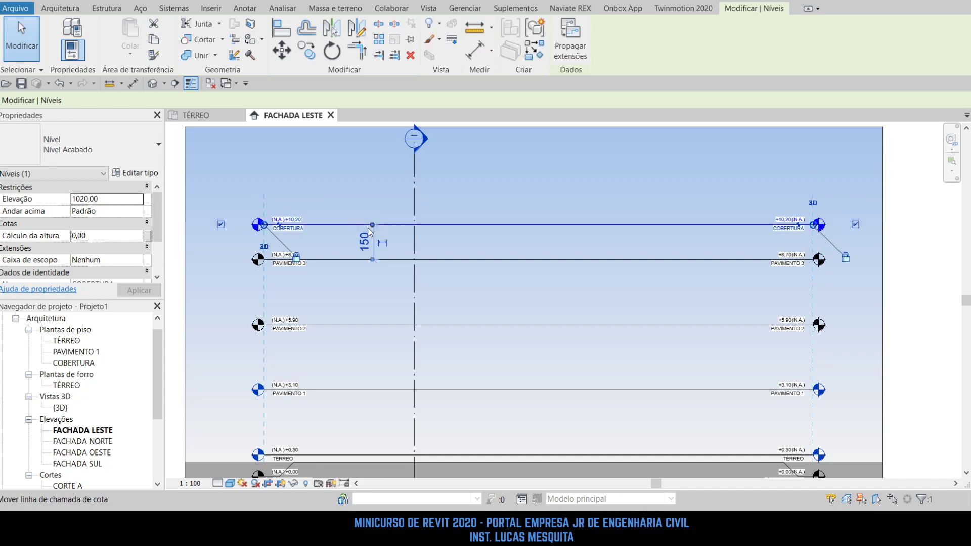
pyautogui.press('Escape')
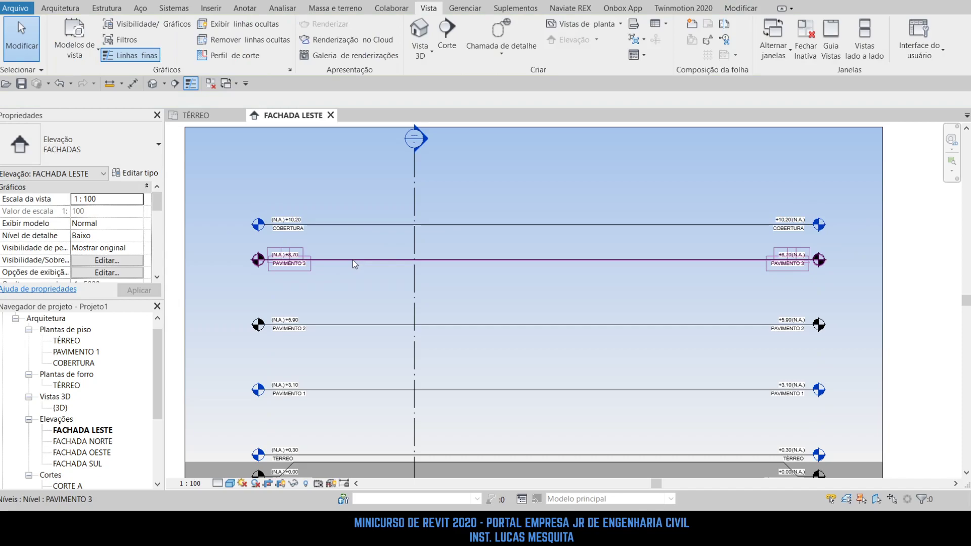
# Place the PAVIMENTO 3 level 100 above PAVIMENTO 2, and reposition it 100 below COBERTURA.
pyautogui.click(353, 259)
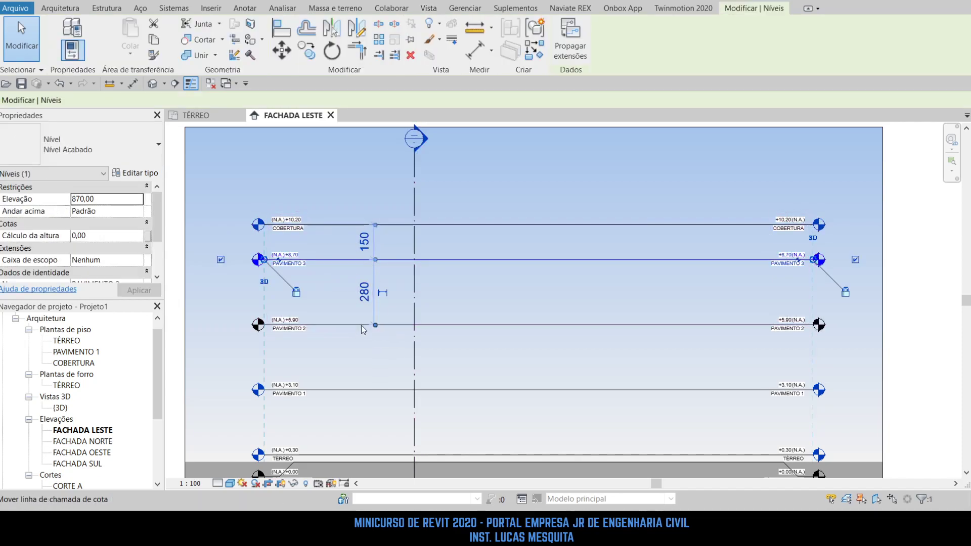
pyautogui.click(373, 295)
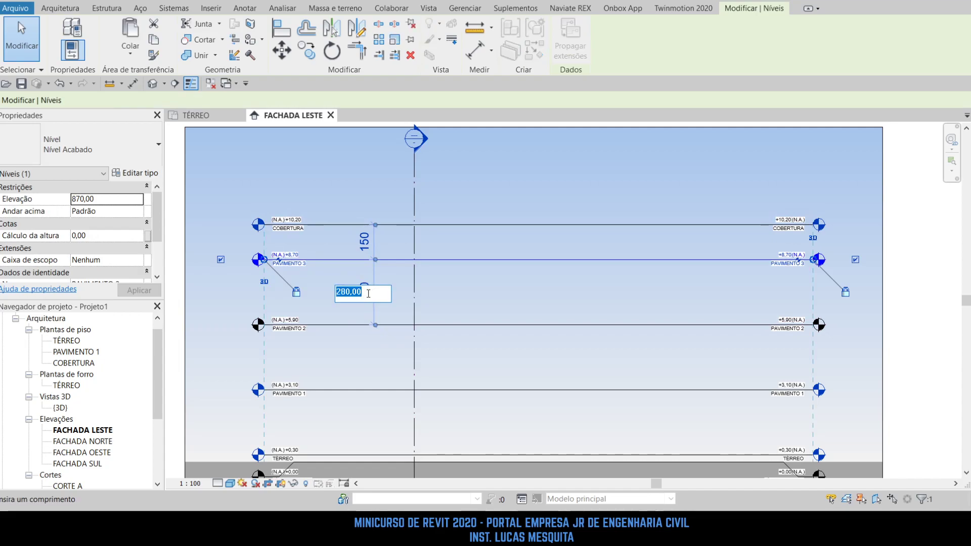
pyautogui.write('10')
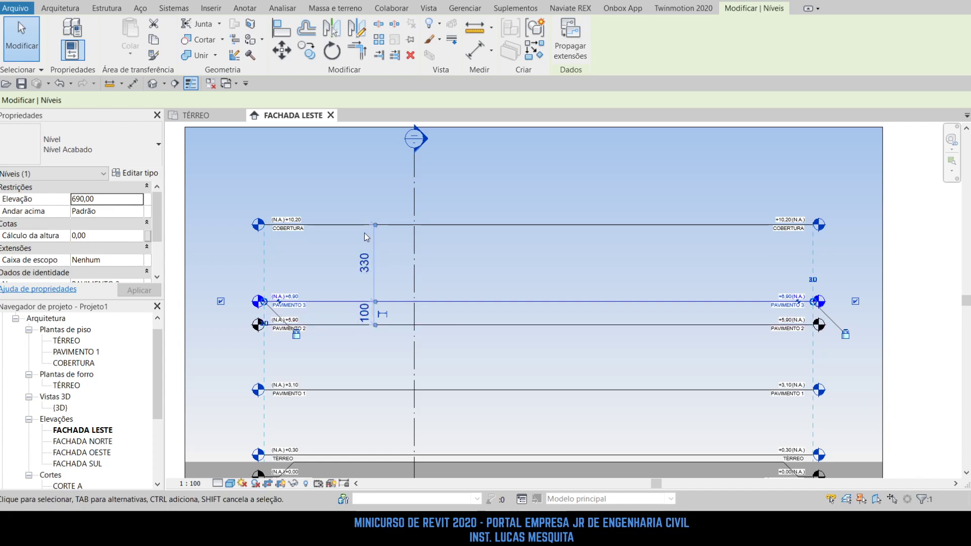
pyautogui.click(364, 262)
pyautogui.write('100')
pyautogui.press('Return')
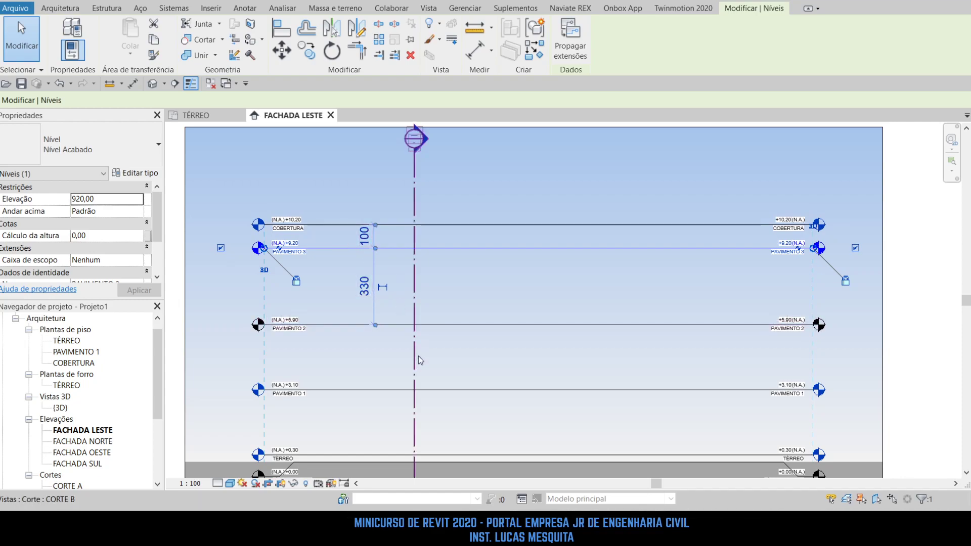
# Use a formula in the spacing between PAVIMENTO 3 and PAVIMENTO 2 to set it to 120.
pyautogui.click(362, 288)
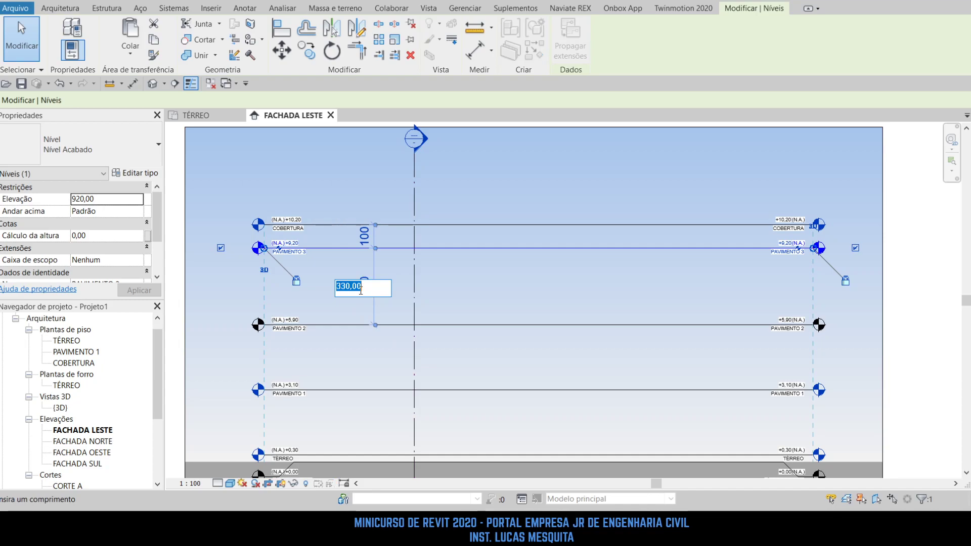
pyautogui.write('=')
pyautogui.press('Return')
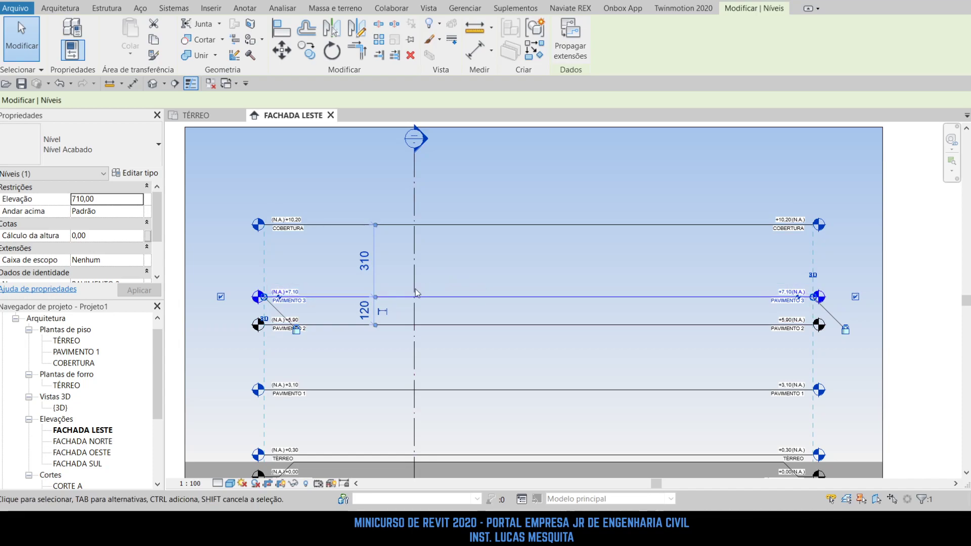
pyautogui.click(103, 199)
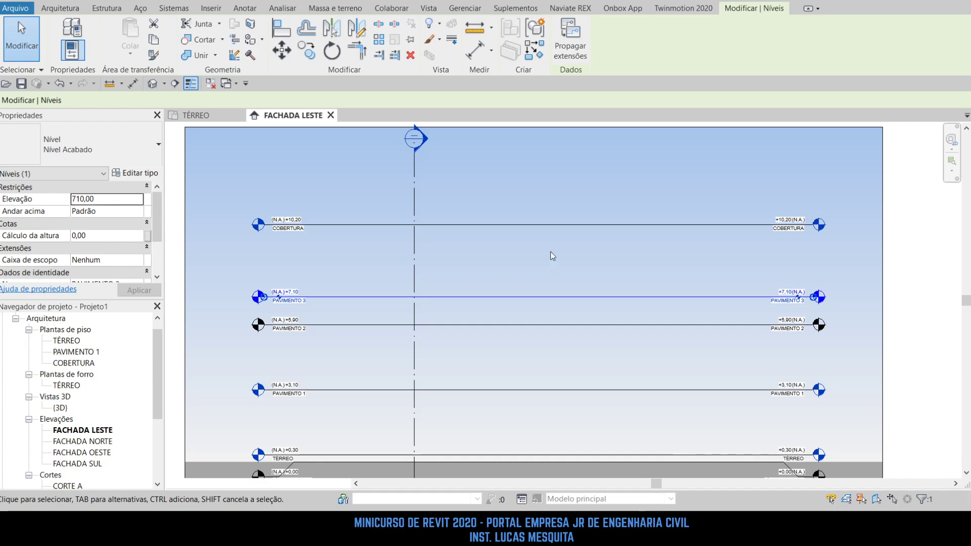
pyautogui.press('Escape')
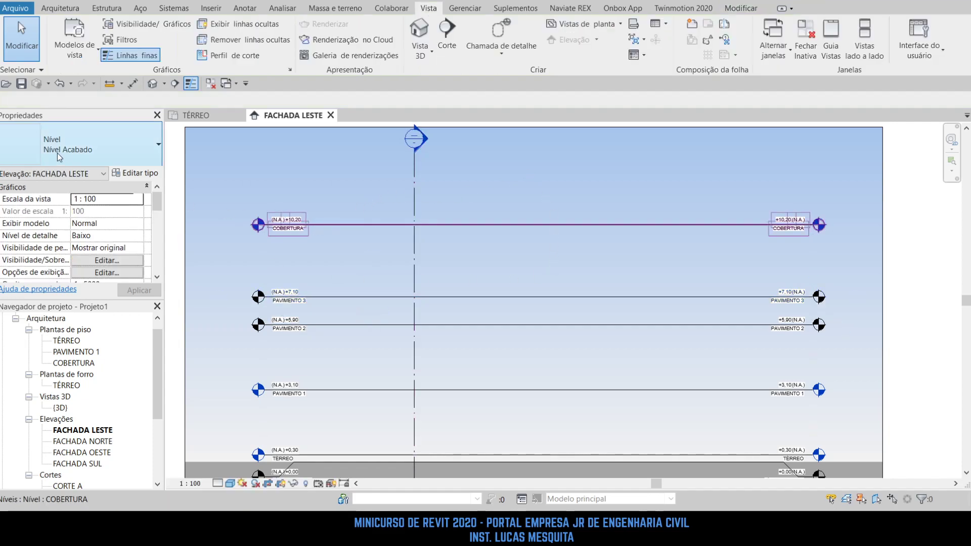
# Set the COBERTURA level's elevation with the formula =1000-674.
pyautogui.click(350, 222)
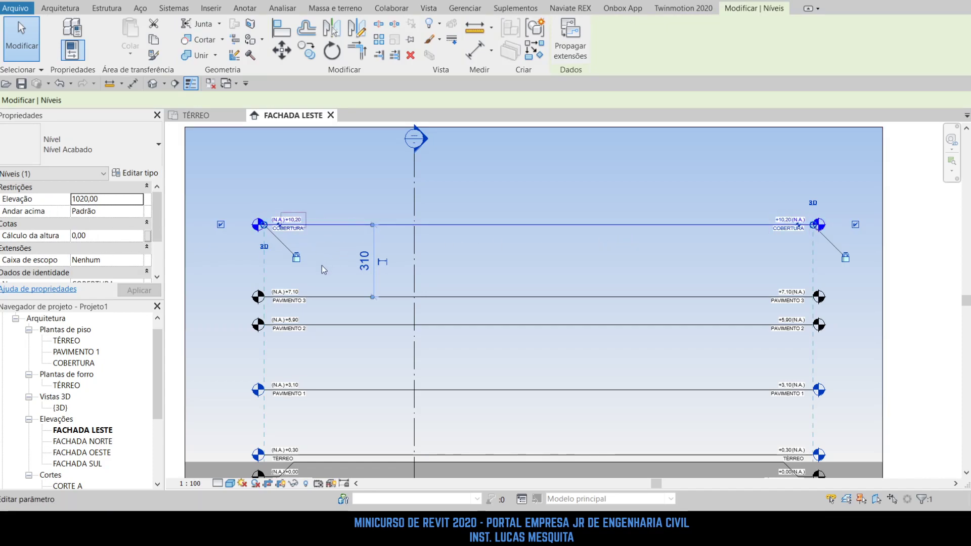
pyautogui.scroll(-1, 322, 263)
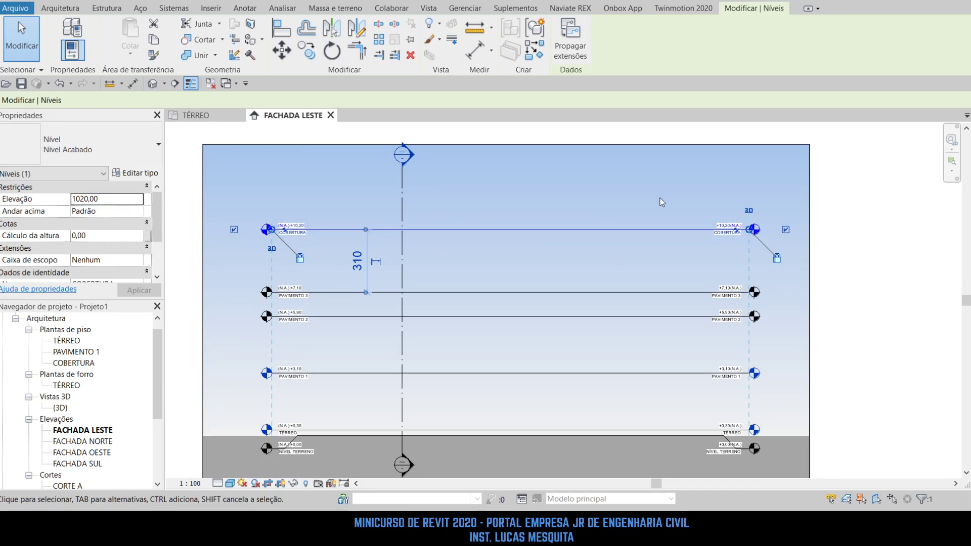
pyautogui.scroll(5, 753, 235)
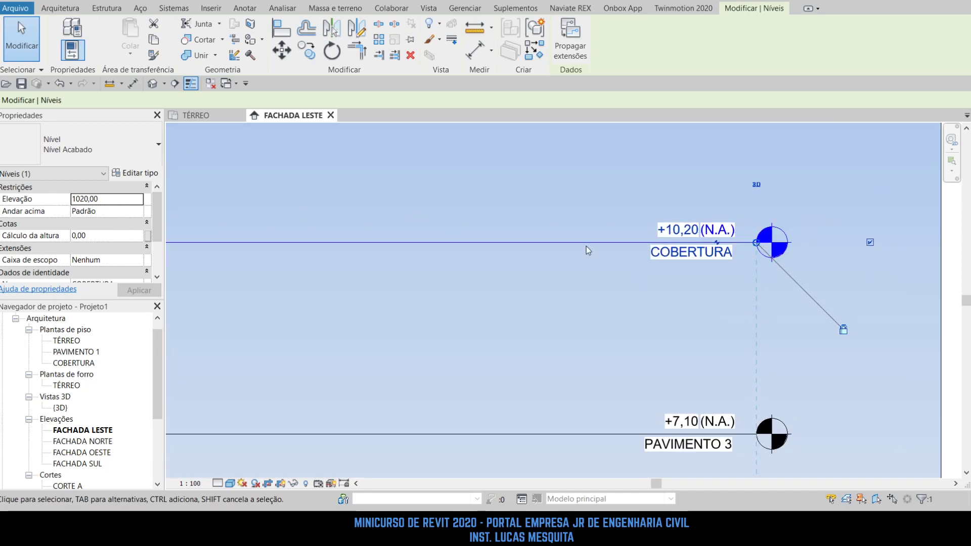
pyautogui.click(115, 201)
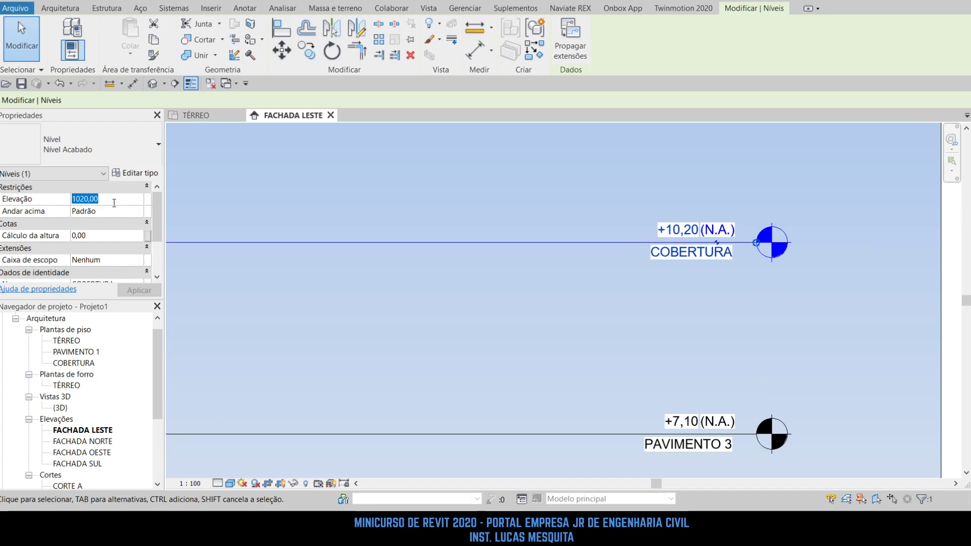
pyautogui.write('=')
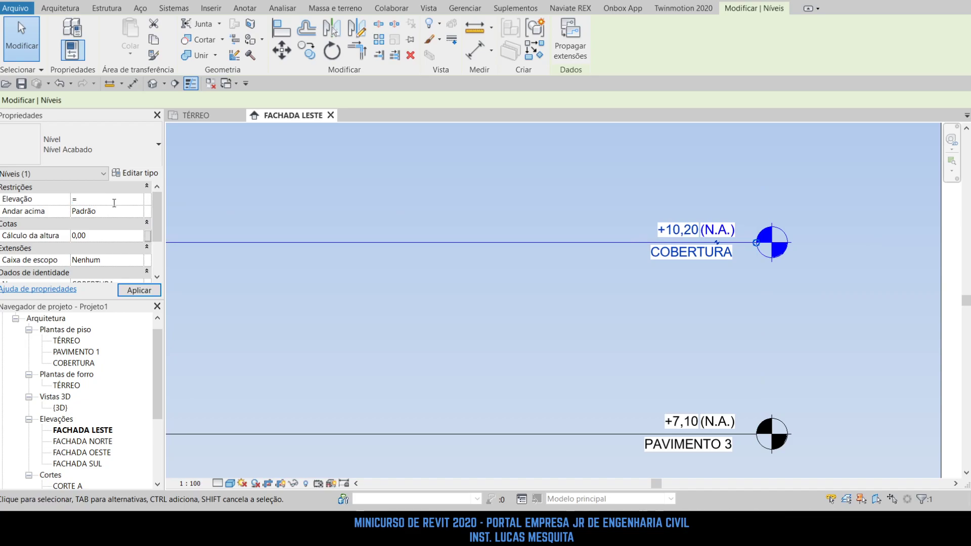
pyautogui.write('1000-674')
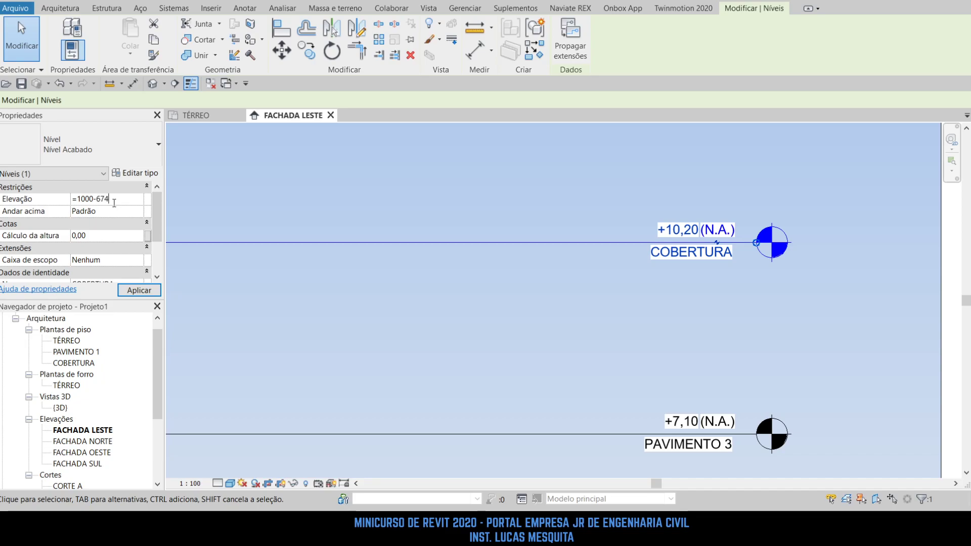
pyautogui.press('Return')
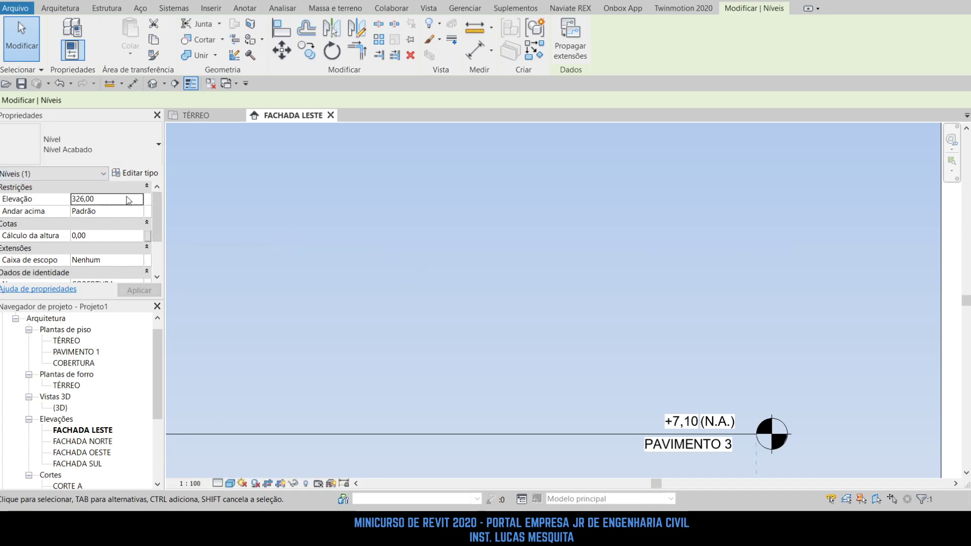
# Undo the formula-based elevation change of the COBERTURA level and clear the selection.
pyautogui.scroll(-4, 338, 200)
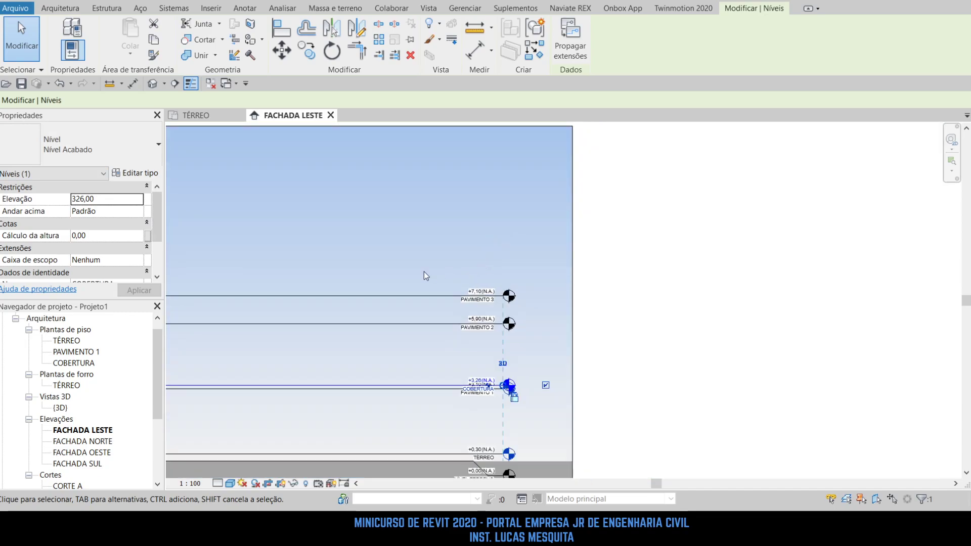
pyautogui.hotkey('ctrl', 'z')
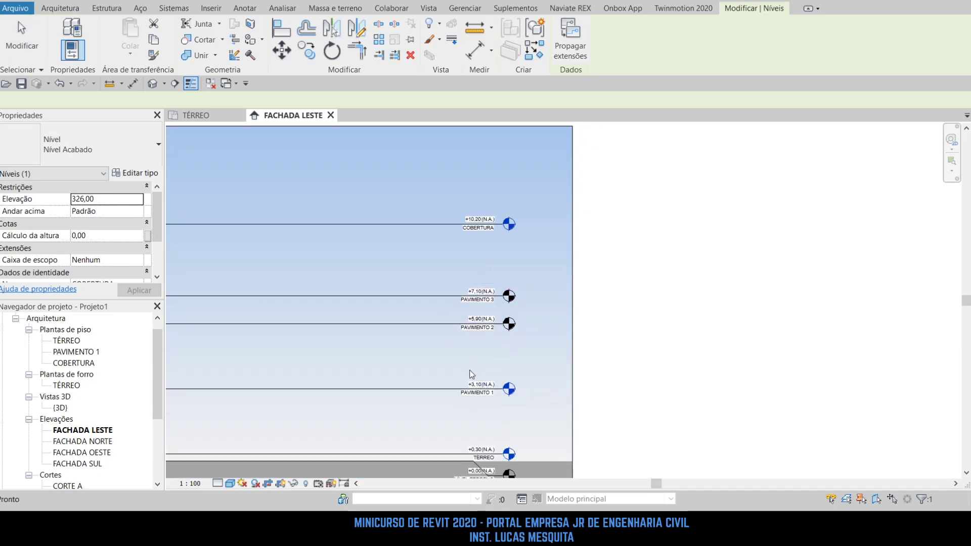
pyautogui.click(558, 333)
# Delete the PAVIMENTO 3 and PAVIMENTO 2 levels together from the FACHADA LESTE elevation.
pyautogui.scroll(-2, 566, 291)
pyautogui.moveTo(566, 301); pyautogui.dragTo(711, 315, button='middle')
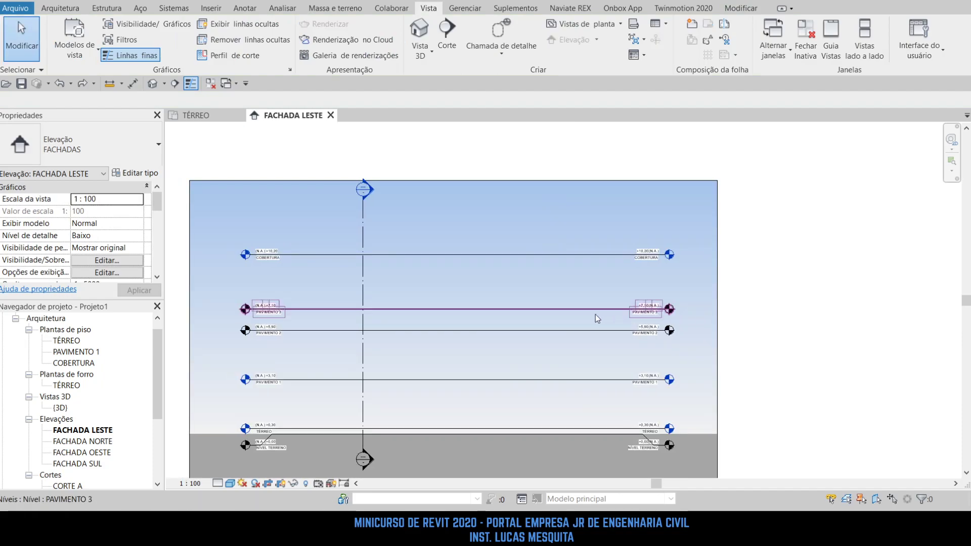
pyautogui.click(559, 310)
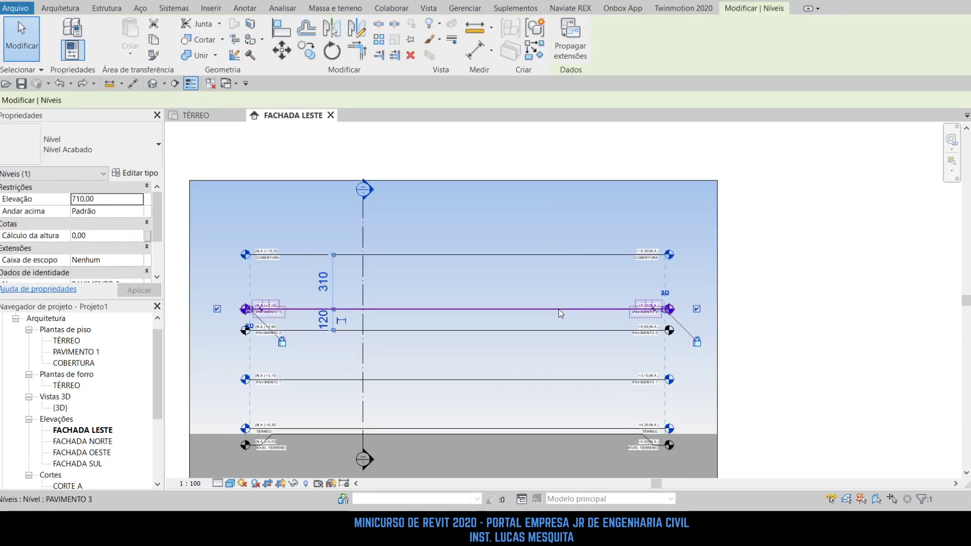
pyautogui.keyDown('ctrl'); pyautogui.click(565, 331); pyautogui.keyUp('ctrl')
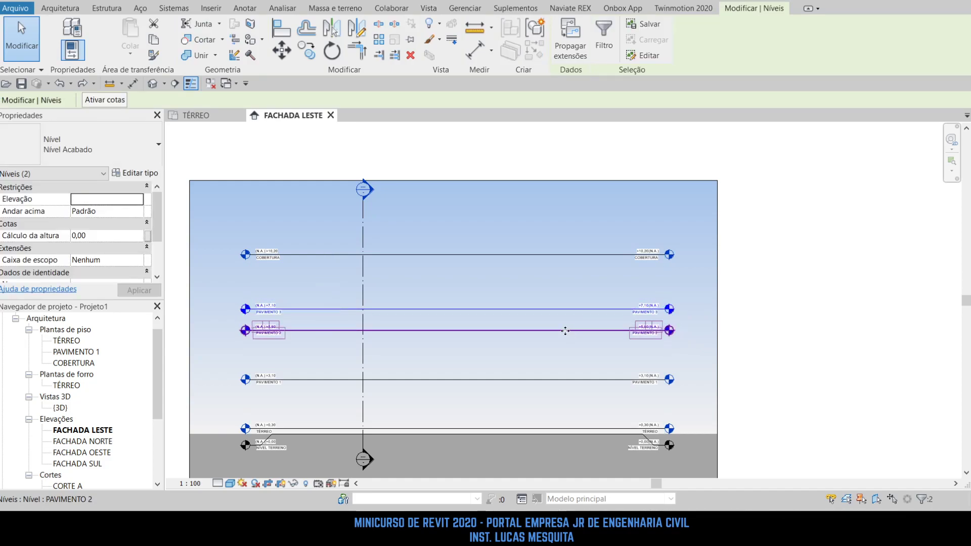
pyautogui.press('Delete')
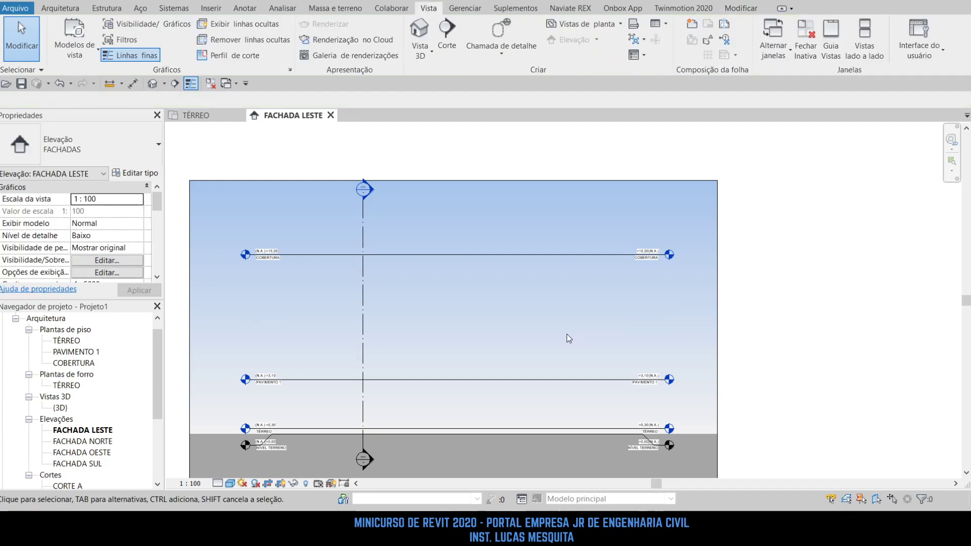
# Draw a new level 300 above PAVIMENTO 1, with both ends aligned to the existing levels.
pyautogui.press('l')
pyautogui.press('l')
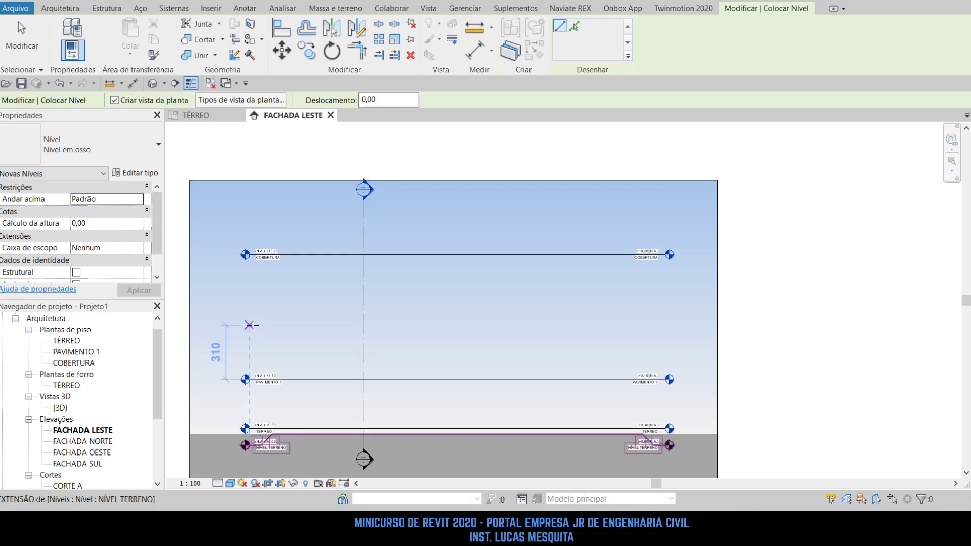
pyautogui.write('30')
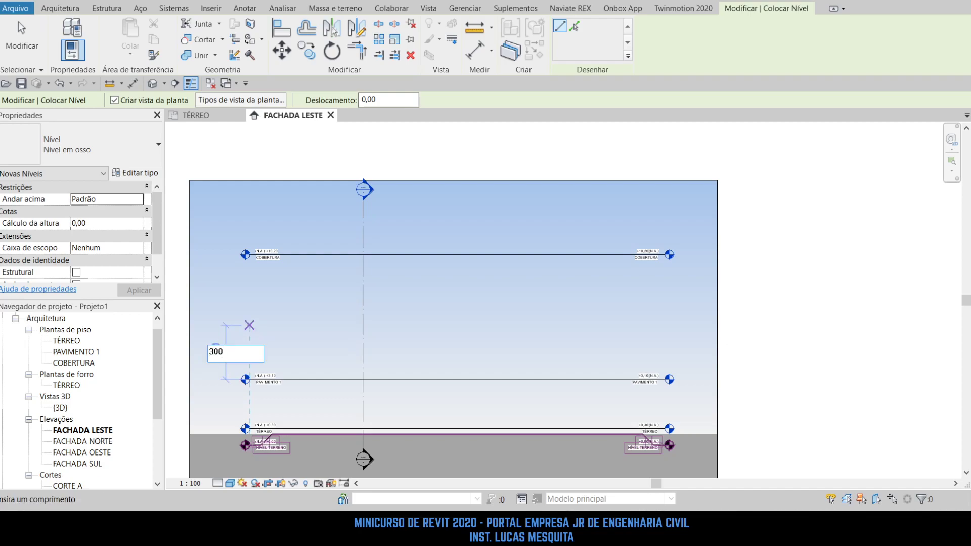
pyautogui.write('0')
pyautogui.press('Return')
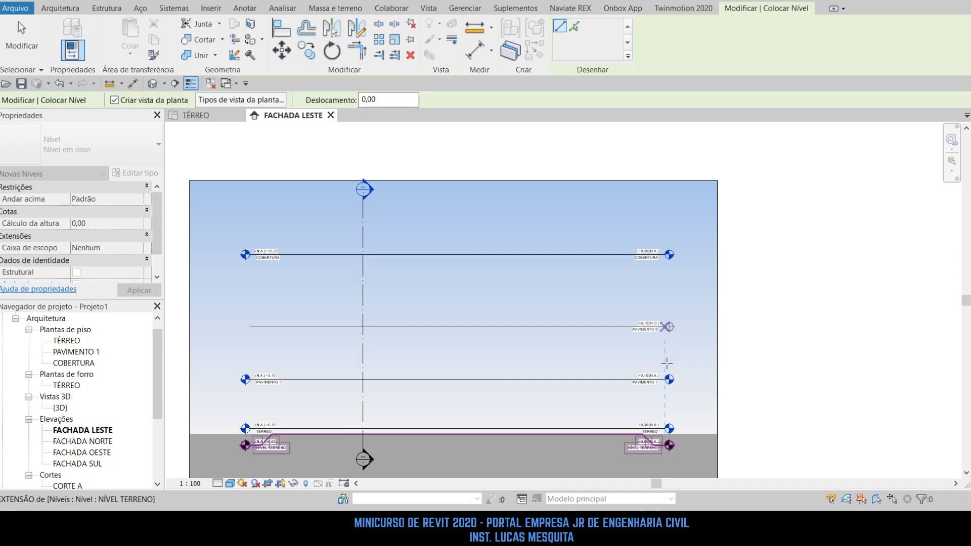
pyautogui.click(666, 326)
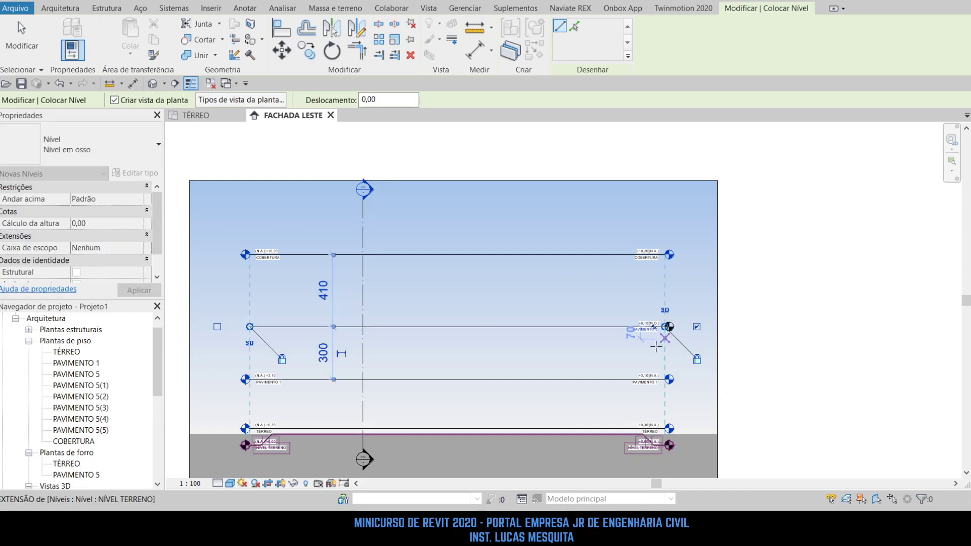
pyautogui.press('Escape')
pyautogui.press('Escape')
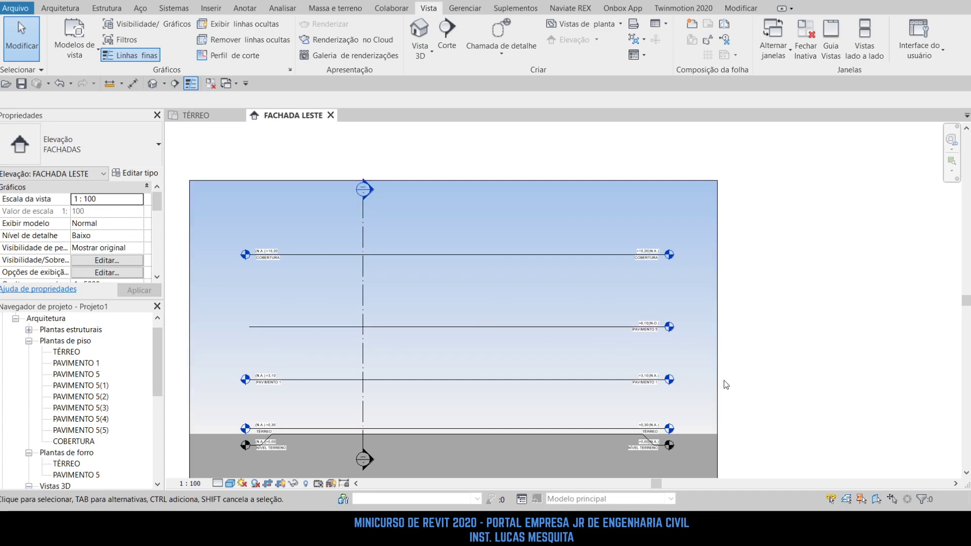
# Select the new level above PAVIMENTO 1 and examine its level type, label and both ends.
pyautogui.scroll(5, 678, 332)
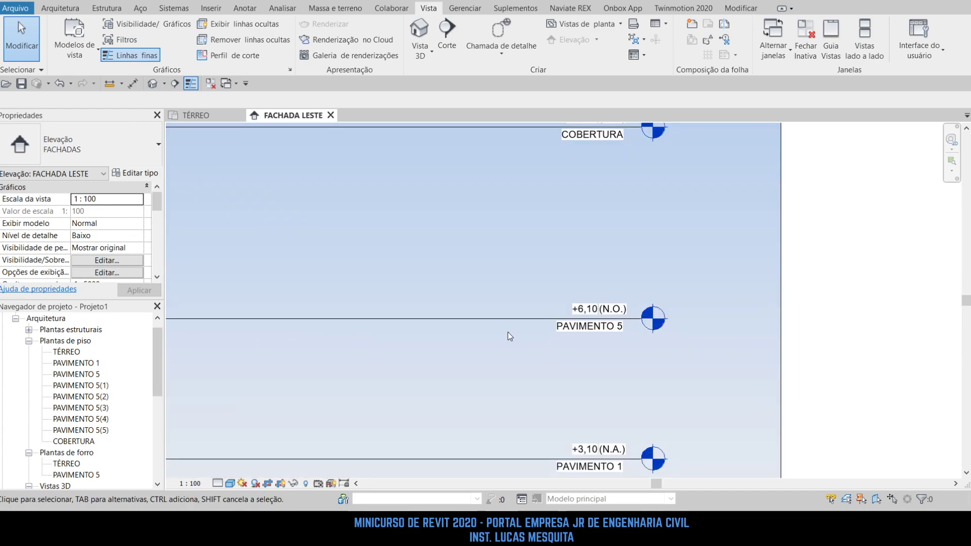
pyautogui.click(520, 319)
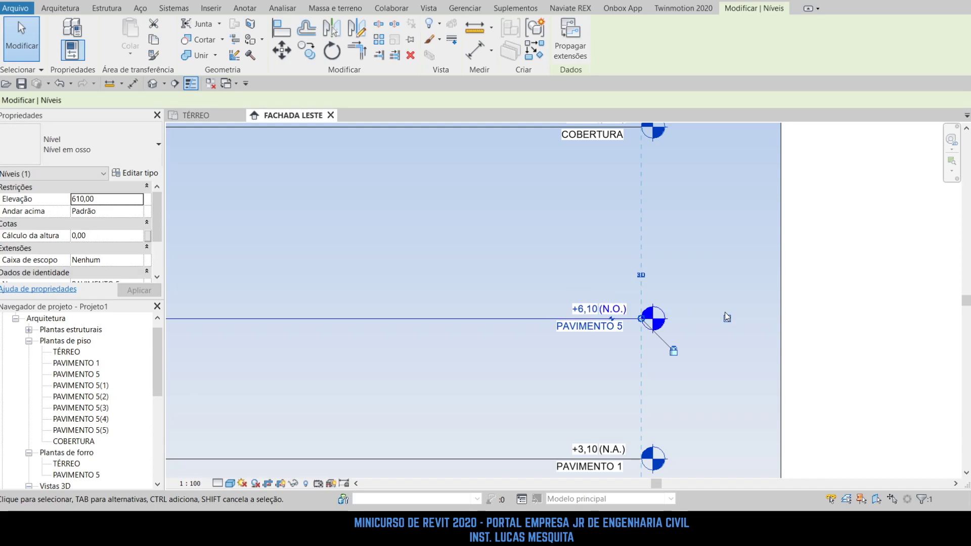
pyautogui.scroll(-6, 727, 317)
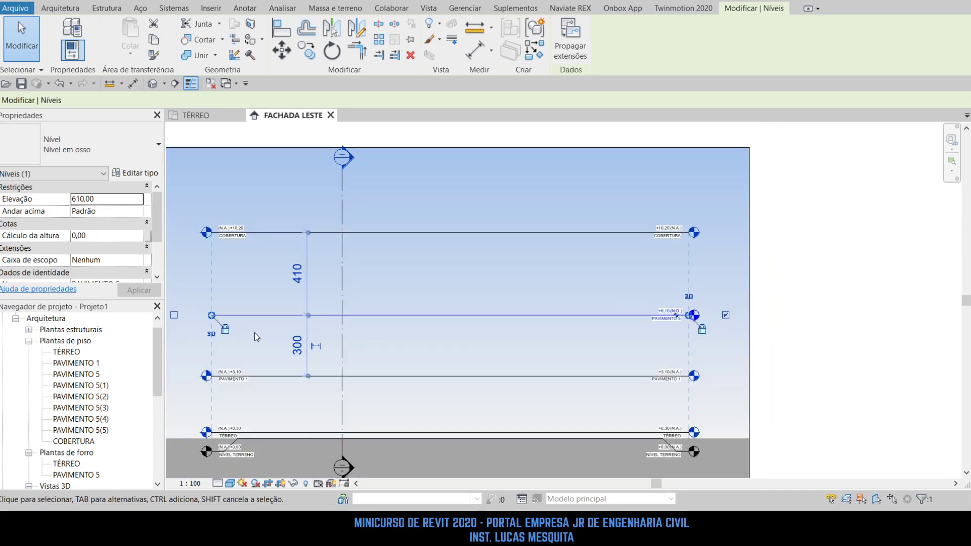
pyautogui.moveTo(328, 335); pyautogui.dragTo(428, 332, button='middle')
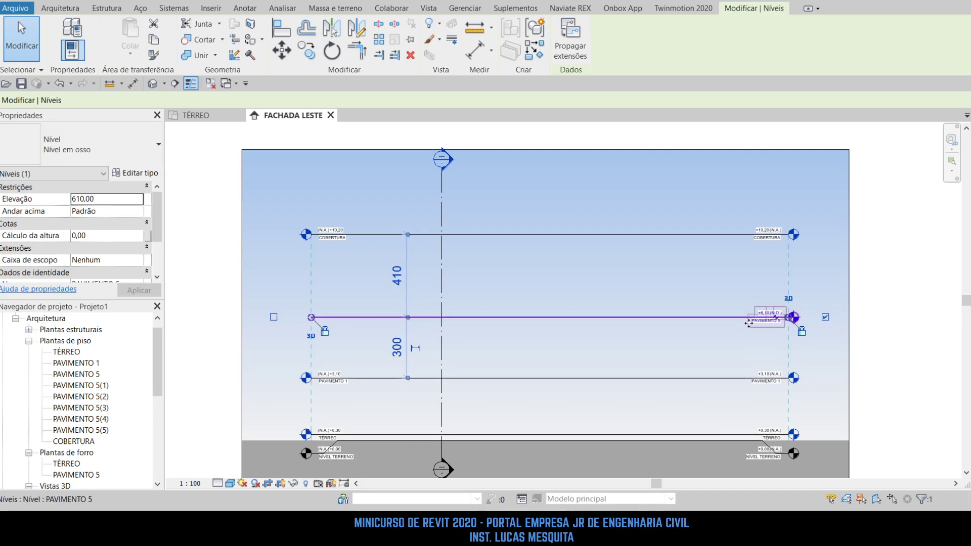
pyautogui.click(274, 318)
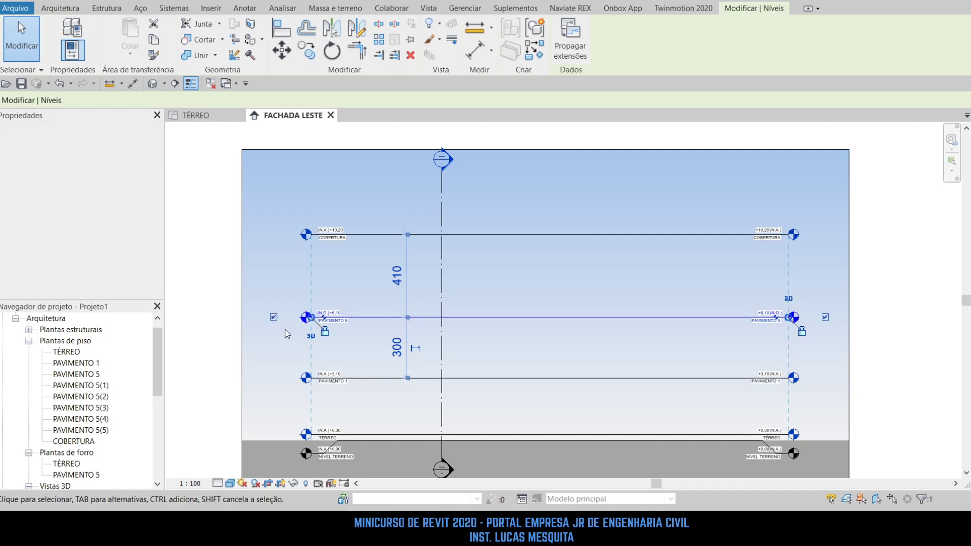
pyautogui.click(347, 271)
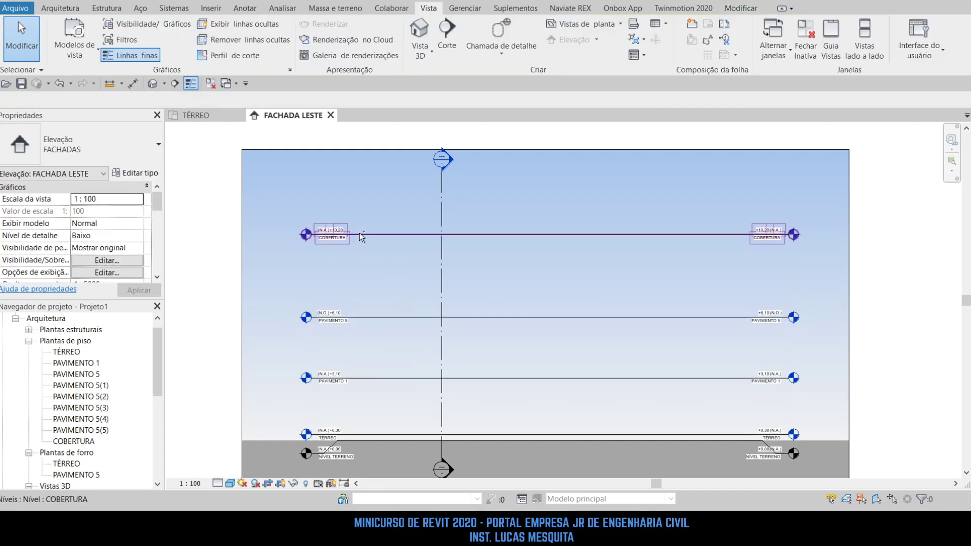
pyautogui.hotkey('ctrl', 'z')
# Hide the left-end bubbles of the COBERTURA, PAVIMENTO 1, TÉRREO and NÍVEL TERRENO levels, then clear the selection.
pyautogui.click(365, 231)
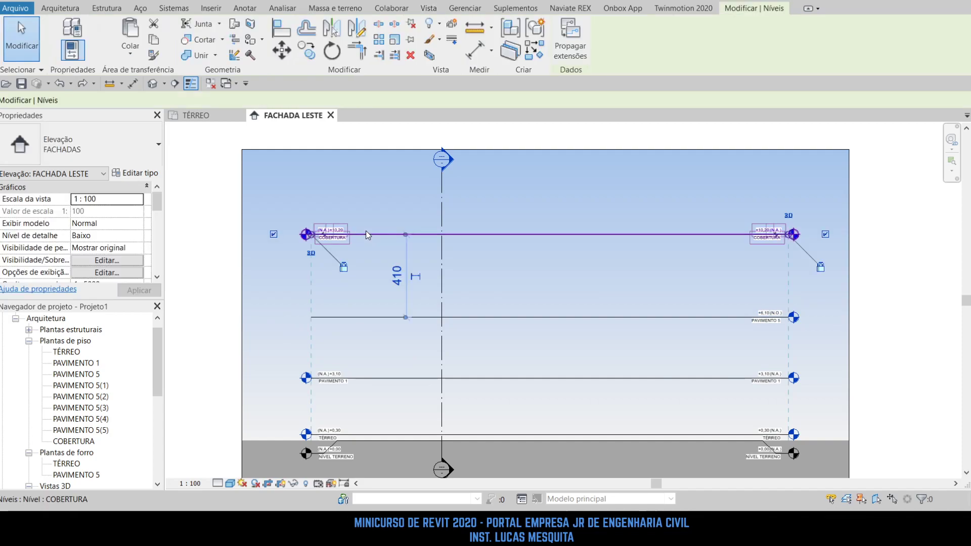
pyautogui.click(274, 236)
pyautogui.moveTo(350, 326); pyautogui.dragTo(346, 280, button='middle')
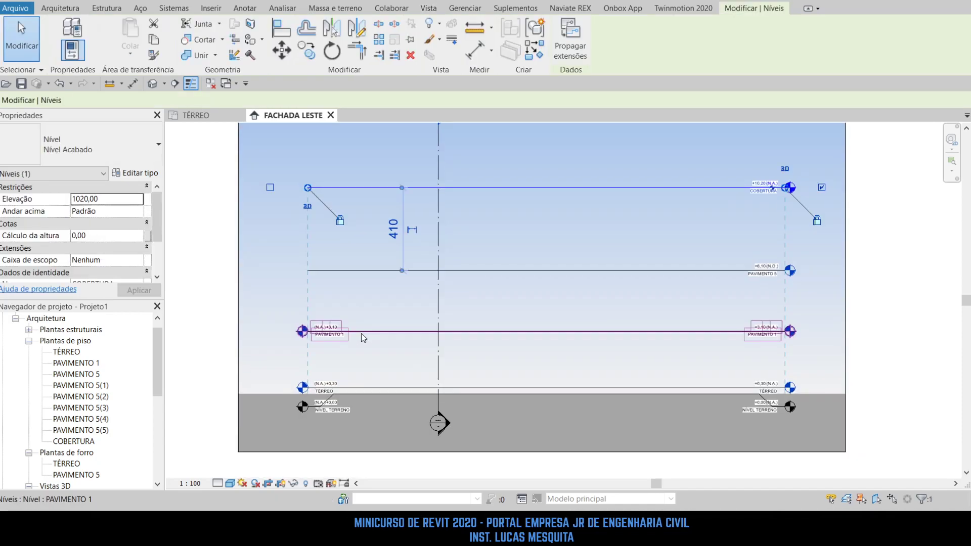
pyautogui.click(344, 335)
pyautogui.click(270, 331)
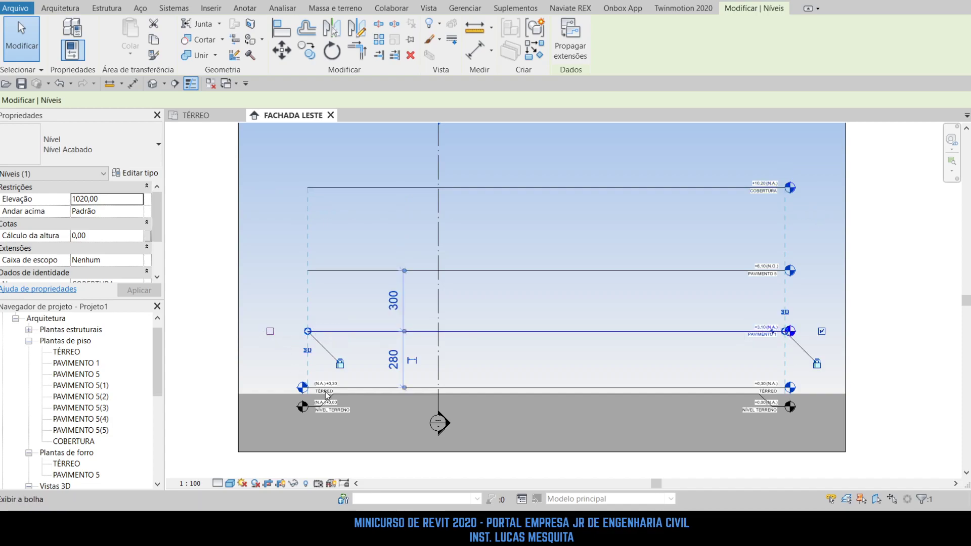
pyautogui.click(324, 392)
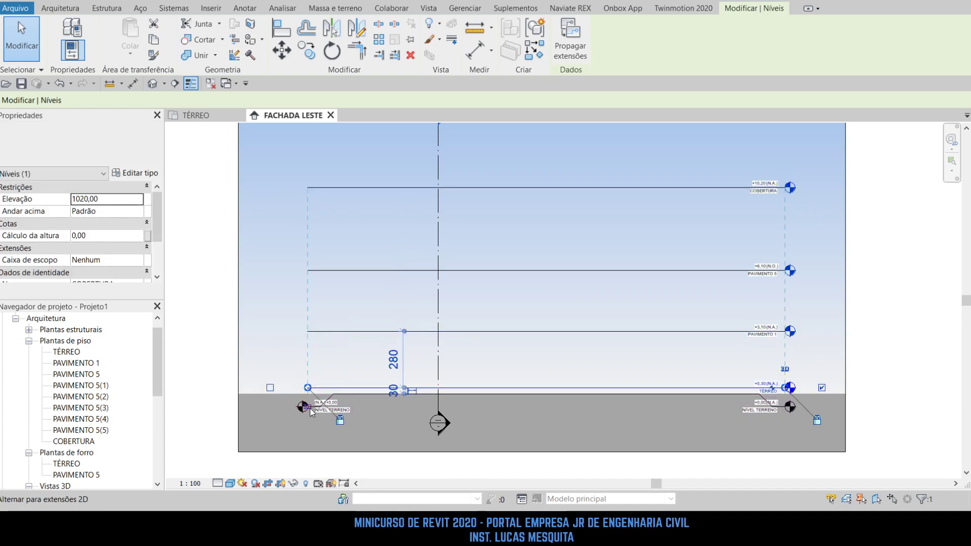
pyautogui.click(342, 402)
pyautogui.click(270, 393)
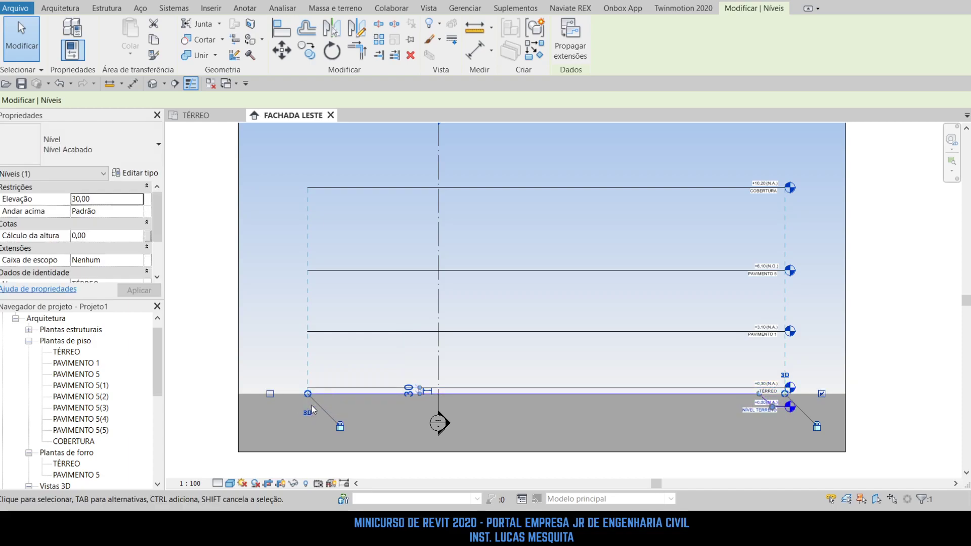
pyautogui.click(915, 337)
# Delete the PAVIMENTO 5 level and its associated plan views.
pyautogui.moveTo(869, 351); pyautogui.dragTo(802, 367, button='middle')
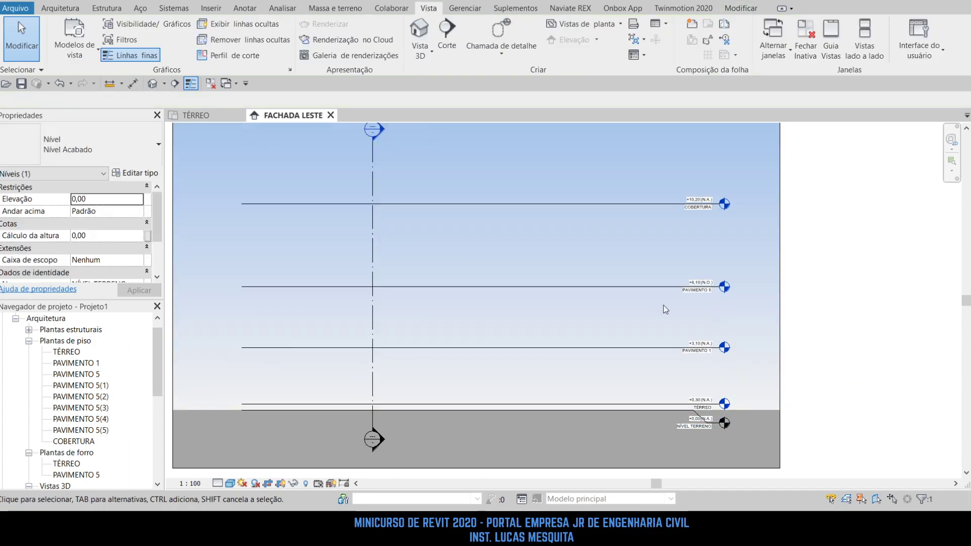
pyautogui.click(635, 287)
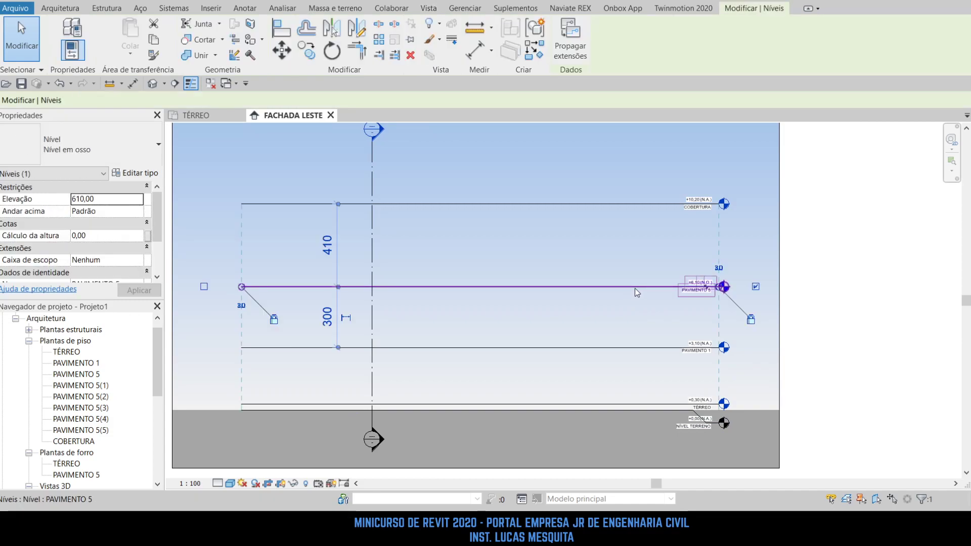
pyautogui.press('Delete')
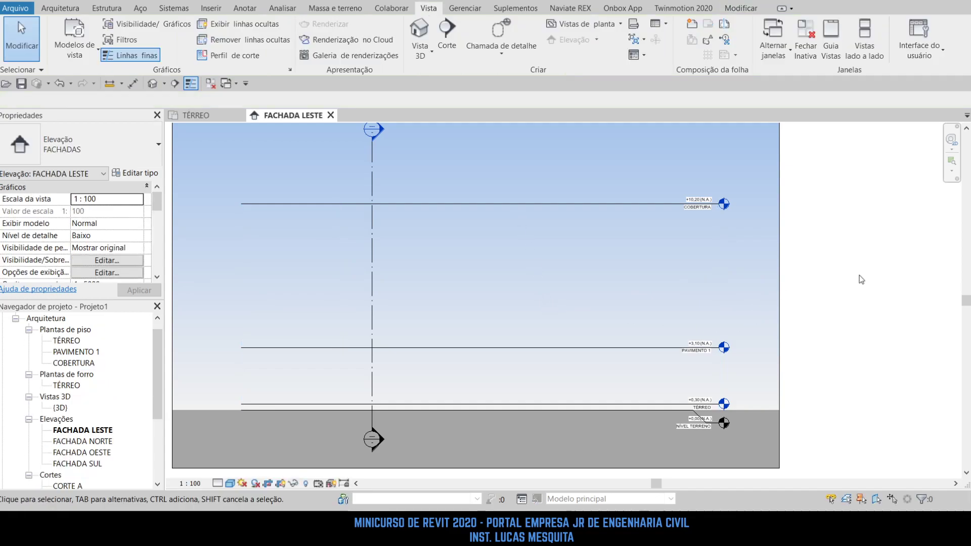
# Rename the COBERTURA level as TELHADO, including its corresponding views, and clear the selection.
pyautogui.click(689, 204)
pyautogui.scroll(2, 744, 190)
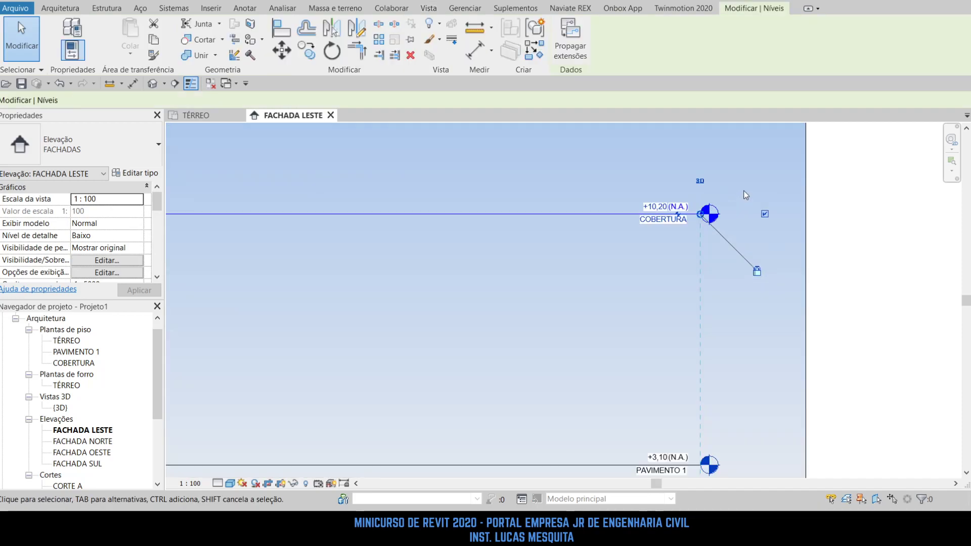
pyautogui.scroll(4, 744, 190)
pyautogui.click(466, 302)
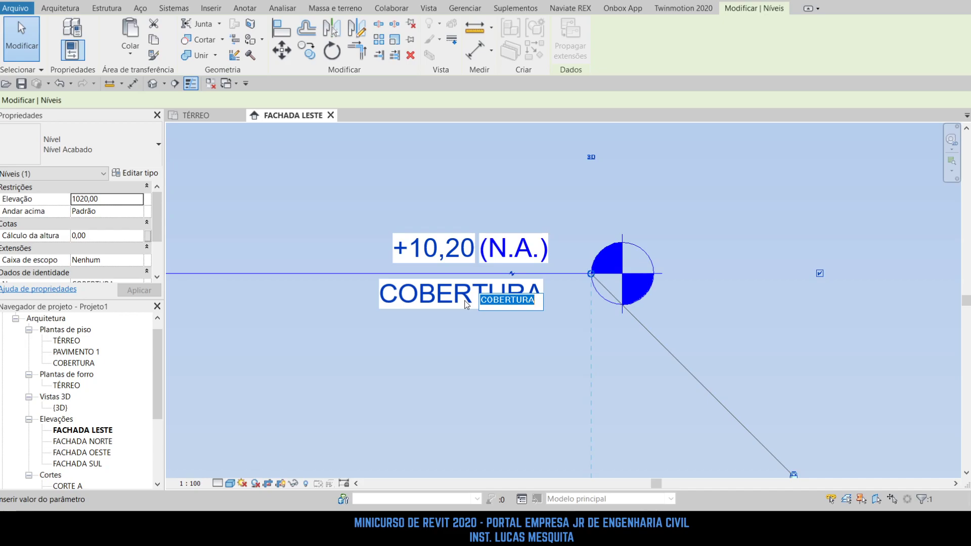
pyautogui.write('TELHADO')
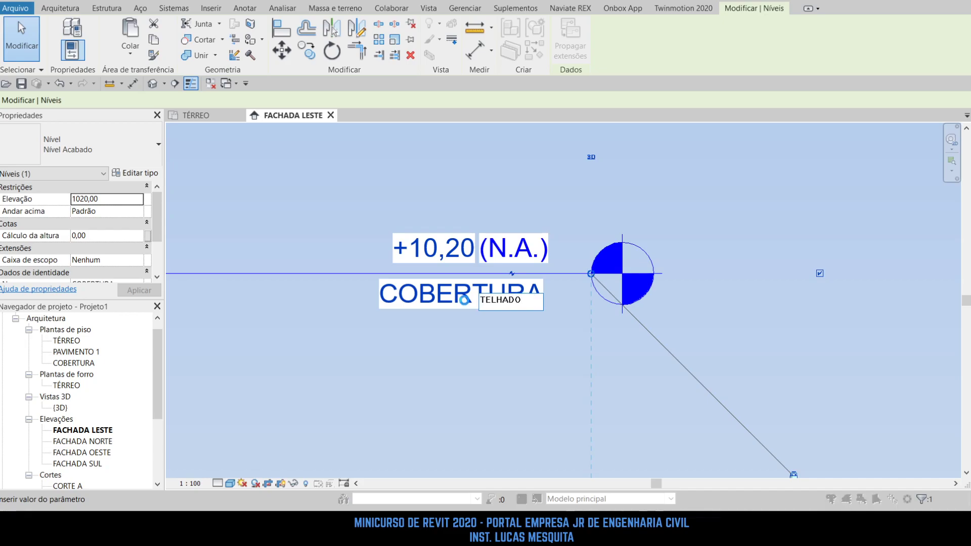
pyautogui.press('Return')
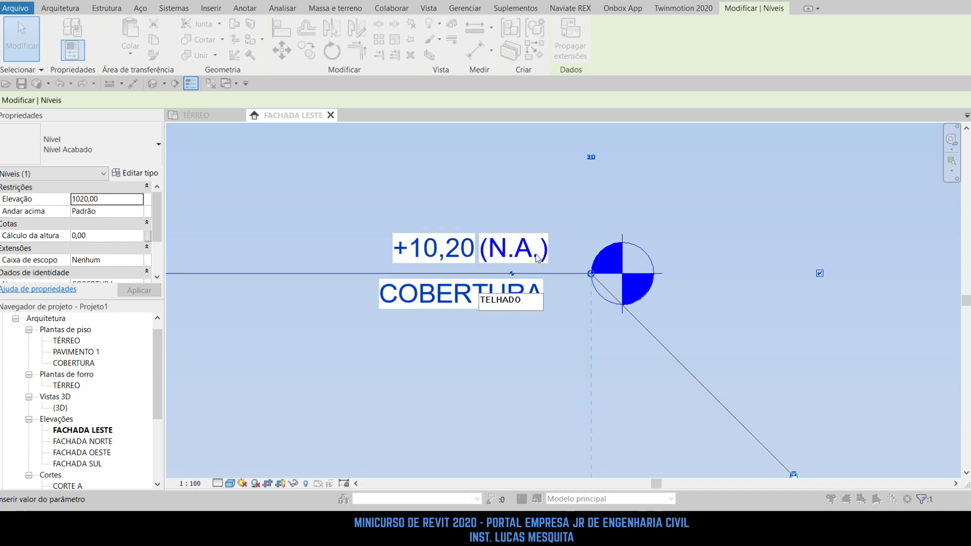
pyautogui.press('Return')
pyautogui.scroll(-1, 581, 238)
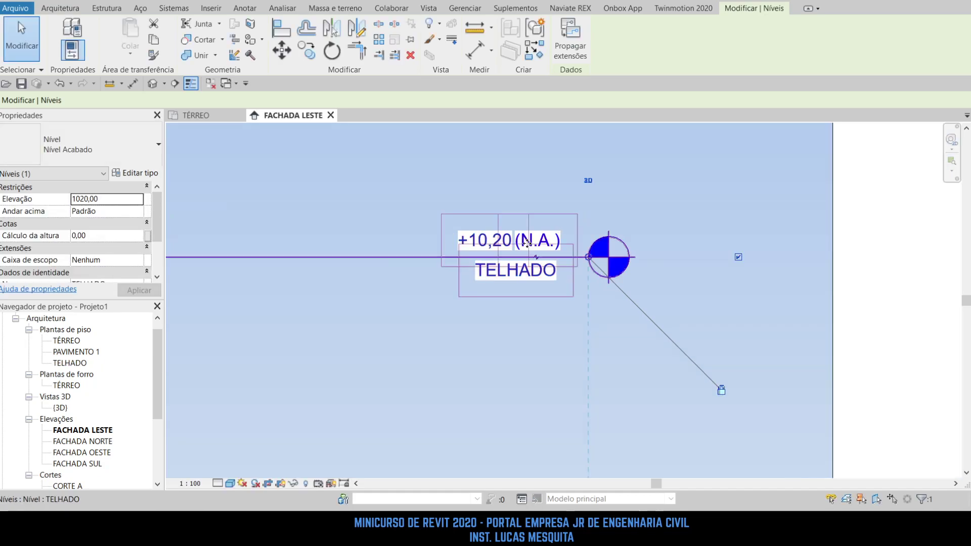
pyautogui.scroll(-1, 527, 244)
pyautogui.press('Escape')
# Try an elevation of 500 in the TELHADO level's label, and undo the change.
pyautogui.scroll(2, 486, 250)
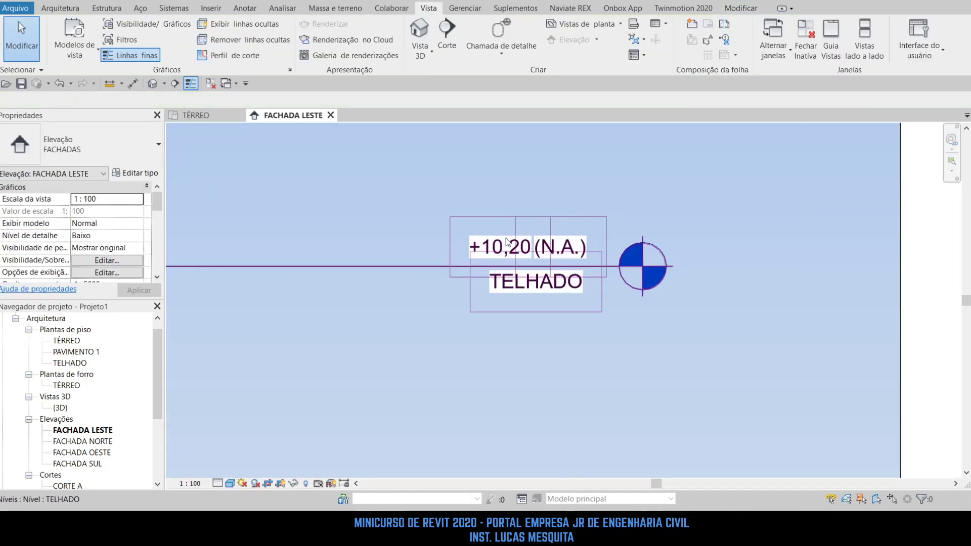
pyautogui.click(508, 242)
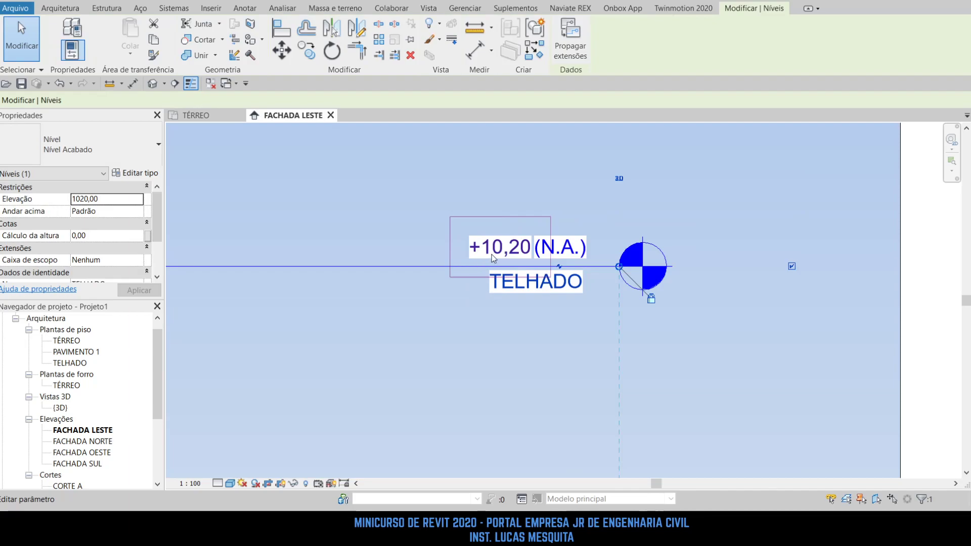
pyautogui.click(495, 250)
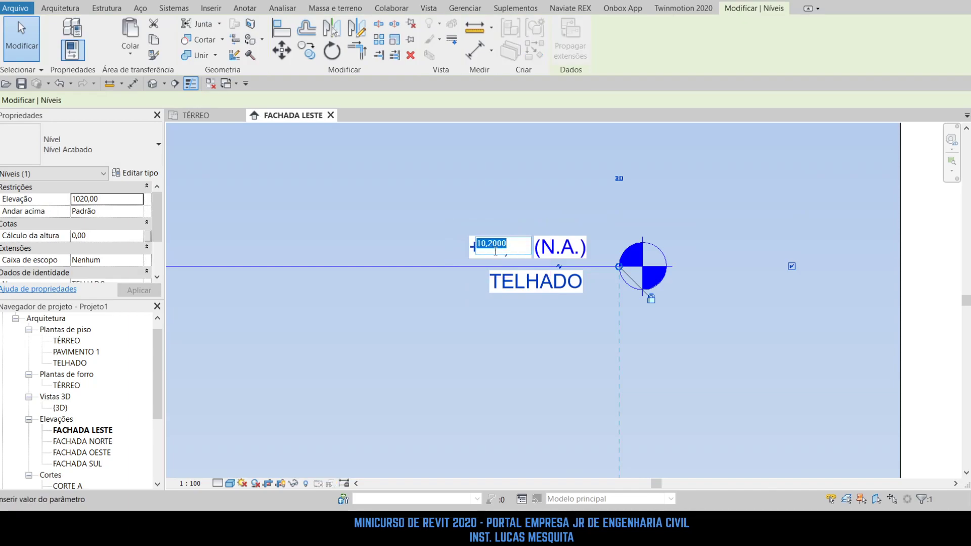
pyautogui.write('500')
pyautogui.press('Return')
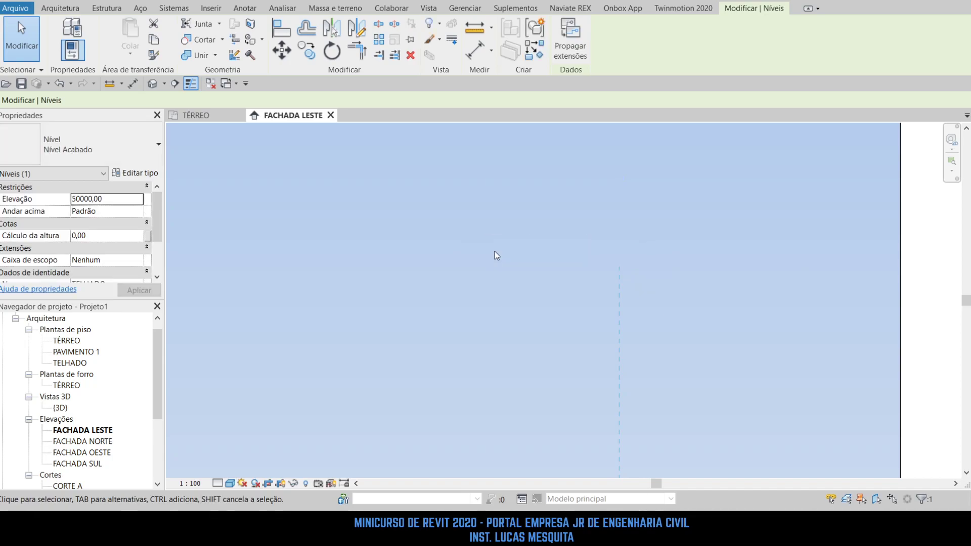
pyautogui.scroll(-5, 538, 171)
pyautogui.scroll(2, 540, 262)
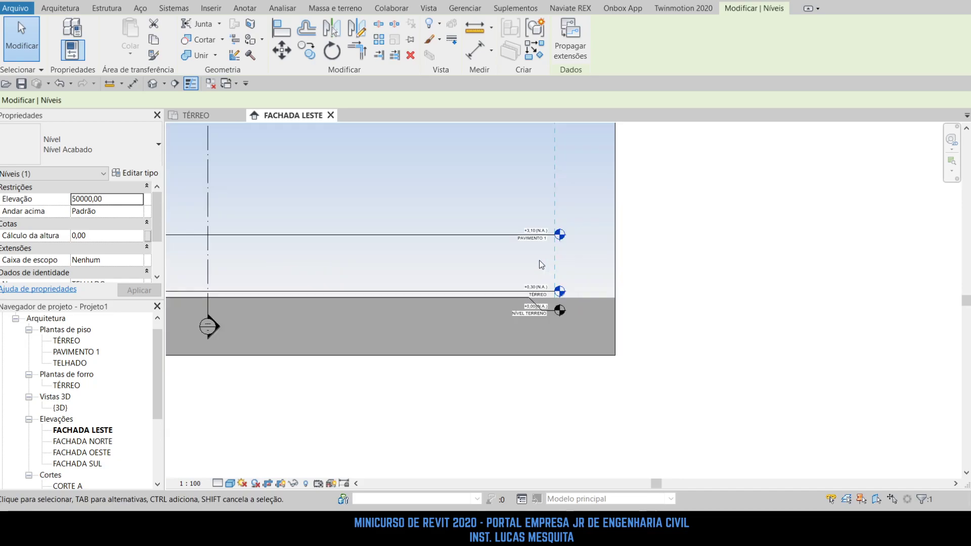
pyautogui.hotkey('ctrl', 'z')
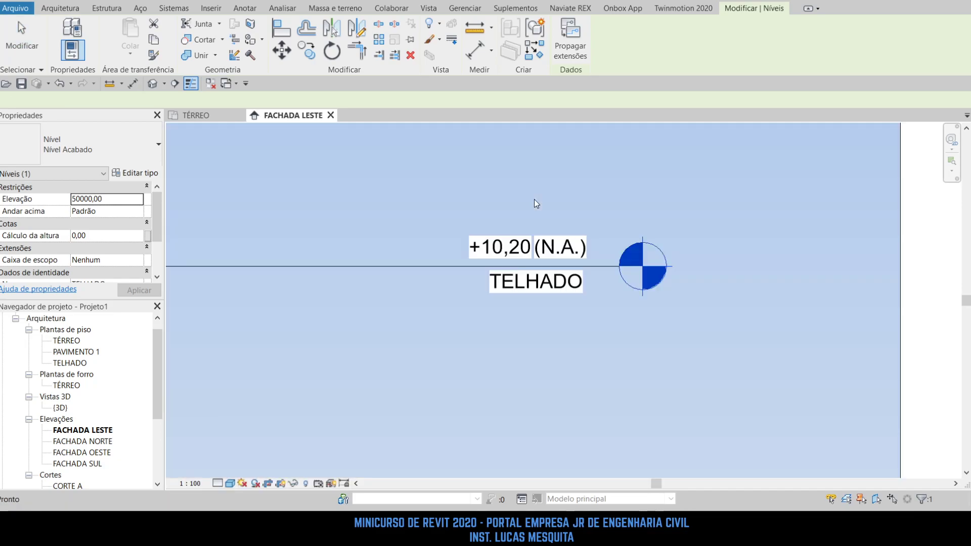
# Set the TELHADO level's elevation to 5 in its label and clear the selection.
pyautogui.click(508, 249)
pyautogui.click(508, 250)
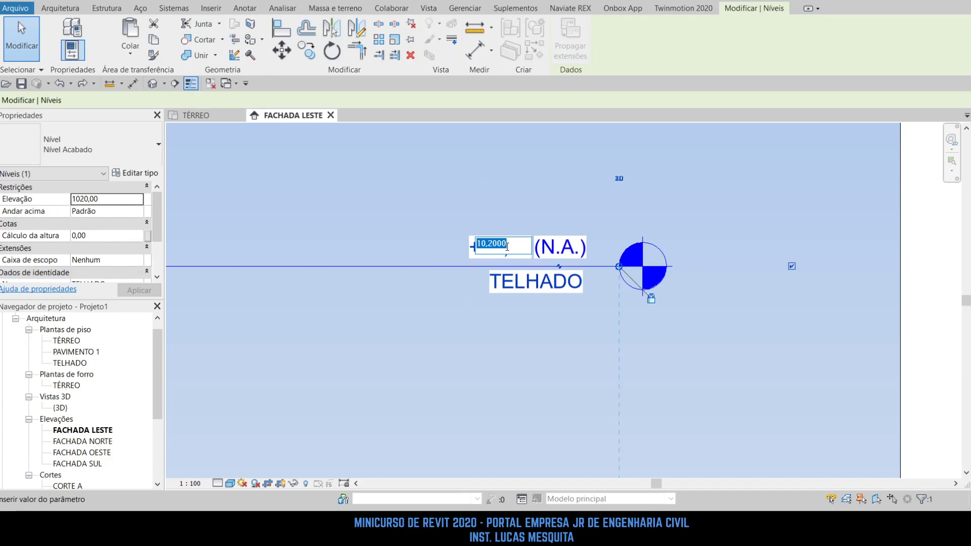
pyautogui.write('5')
pyautogui.press('Return')
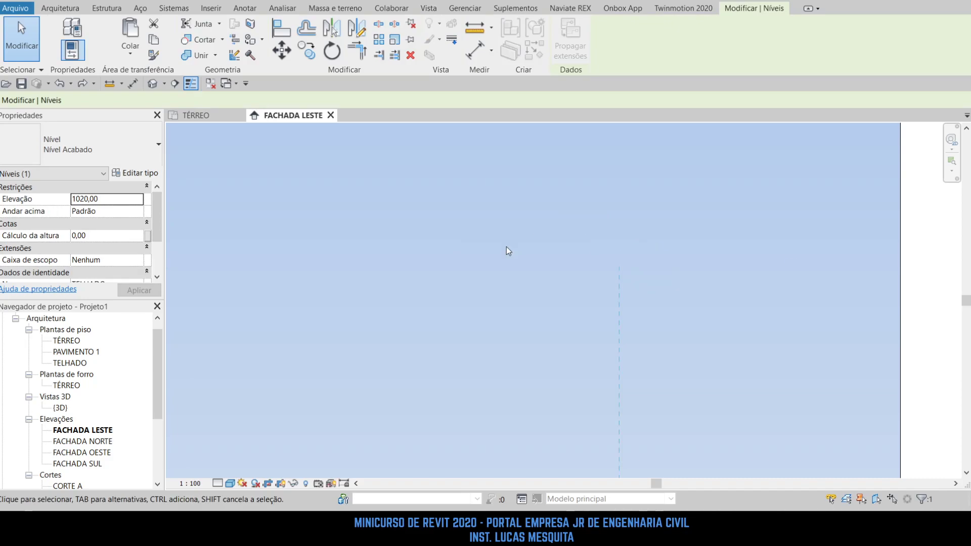
pyautogui.scroll(-3, 508, 247)
pyautogui.scroll(-2, 441, 251)
pyautogui.moveTo(445, 286); pyautogui.dragTo(576, 192, button='middle')
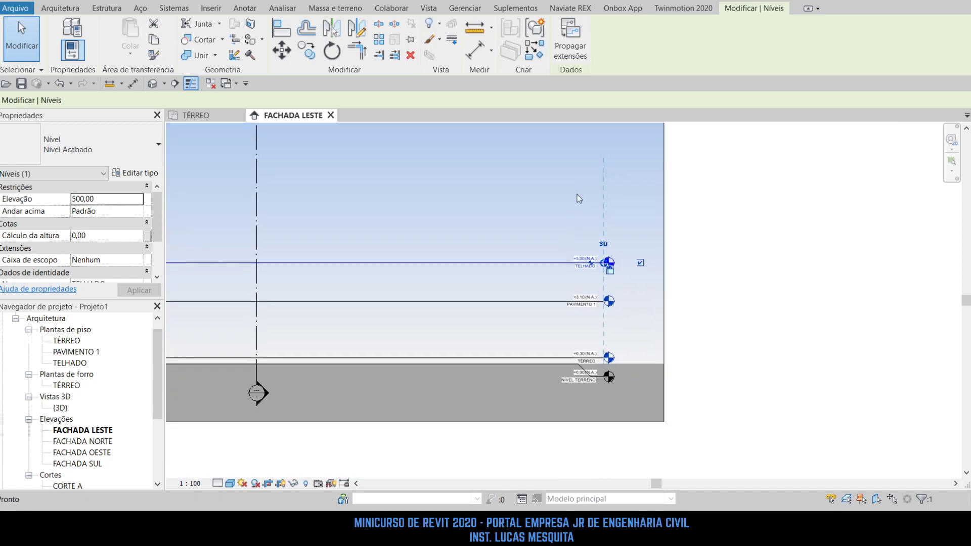
pyautogui.click(575, 192)
pyautogui.scroll(3, 612, 329)
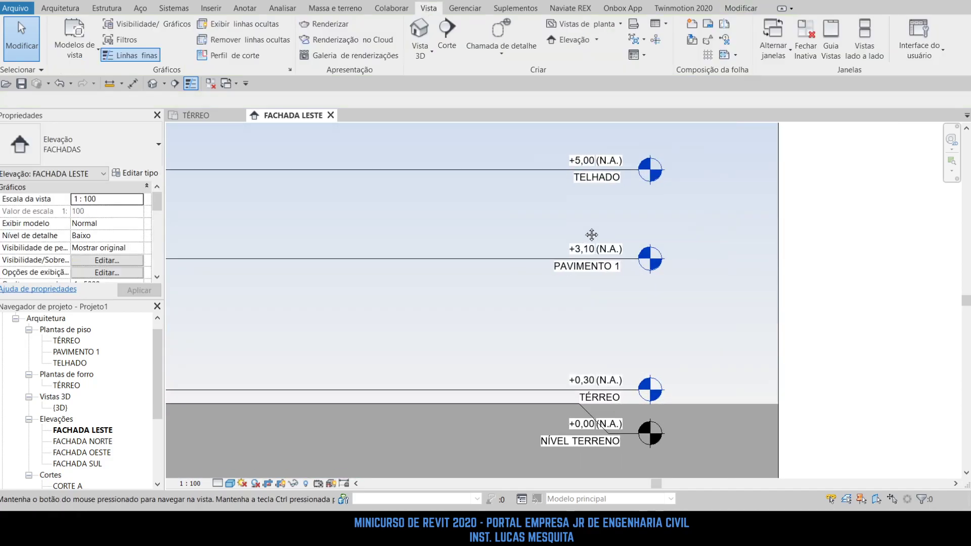
# Set the distance between the TÉRREO and PAVIMENTO 1 levels to 350 by moving PAVIMENTO 1.
pyautogui.scroll(-2, 585, 230)
pyautogui.click(561, 241)
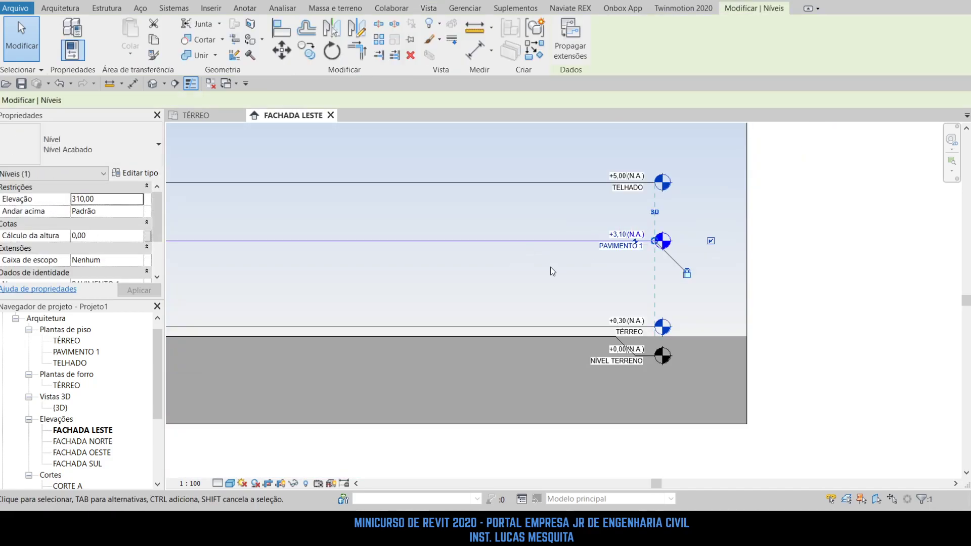
pyautogui.scroll(-2, 403, 309)
pyautogui.scroll(2, 374, 292)
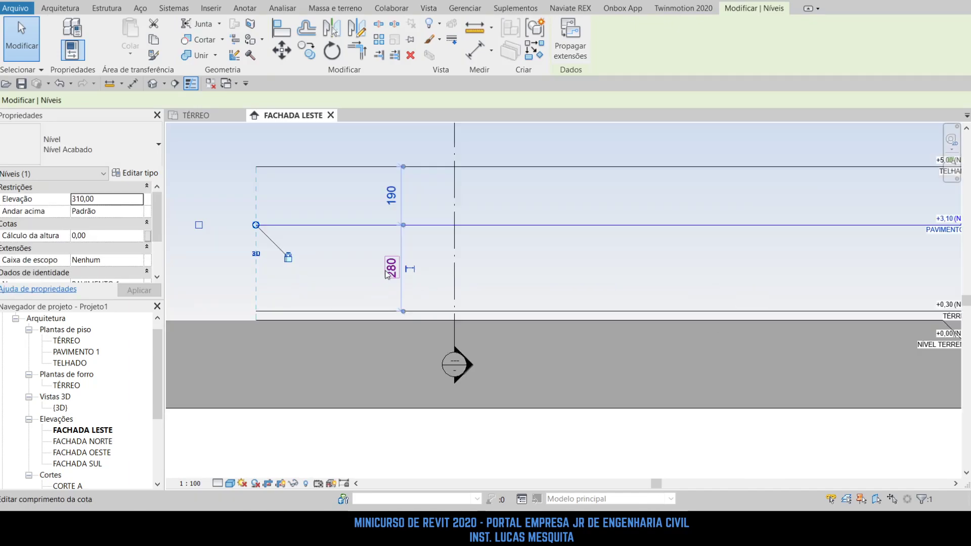
pyautogui.click(391, 269)
pyautogui.write('350')
pyautogui.press('Return')
# Place the TELHADO level 150 above PAVIMENTO 1 and clear the selection.
pyautogui.click(487, 180)
pyautogui.click(492, 168)
pyautogui.moveTo(538, 241); pyautogui.dragTo(360, 284, button='middle')
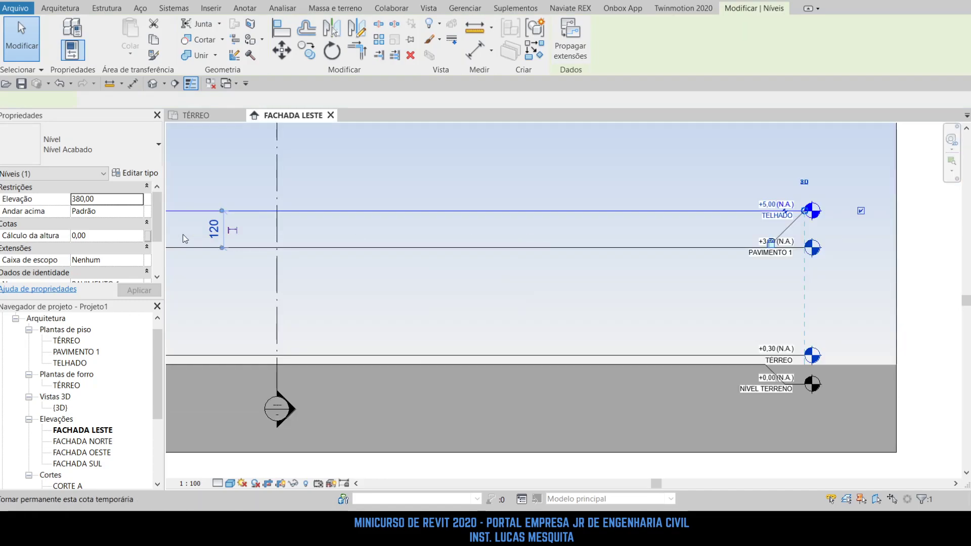
pyautogui.click(213, 229)
pyautogui.write('150')
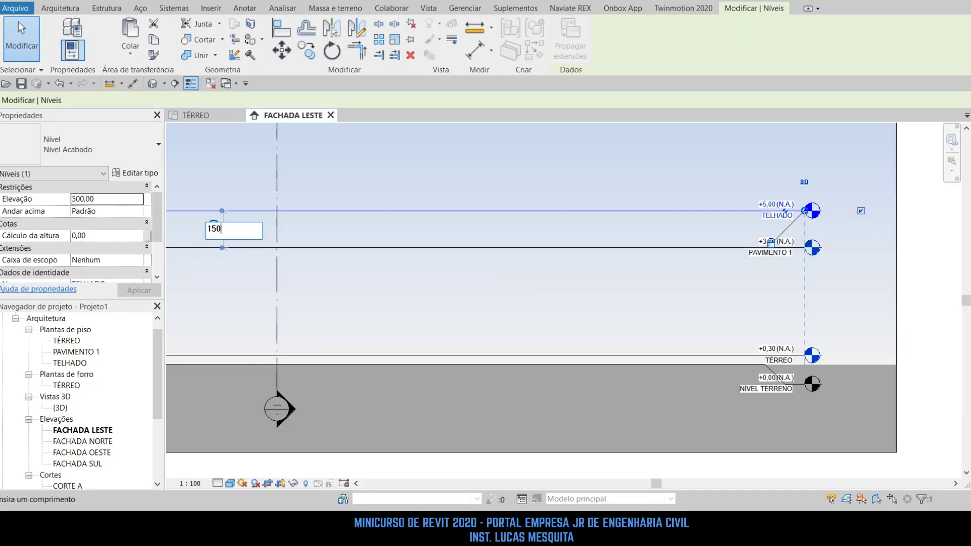
pyautogui.press('Return')
pyautogui.click(575, 281)
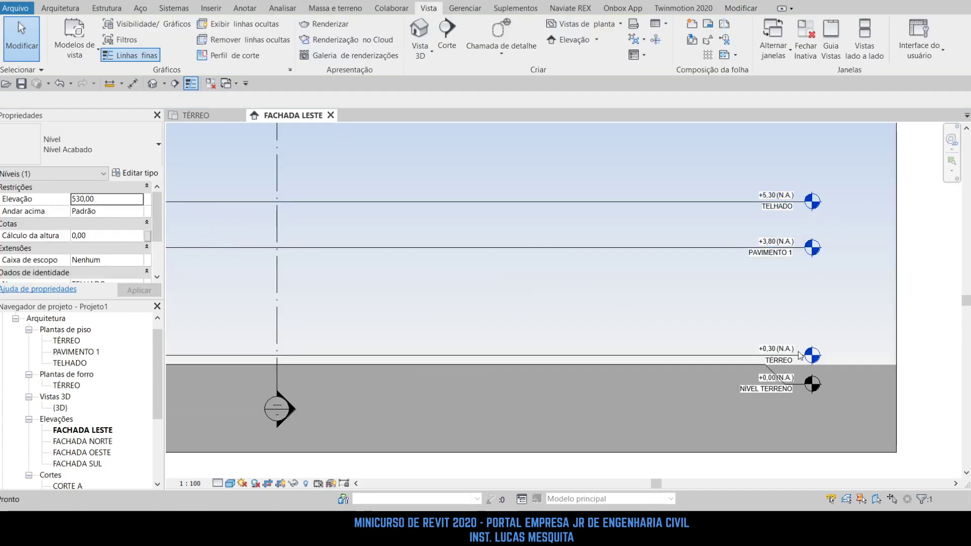
# Check the lower level labels, close the FACHADA LESTE elevation, and select the TÉRREO floor plan in the project browser.
pyautogui.scroll(3, 747, 356)
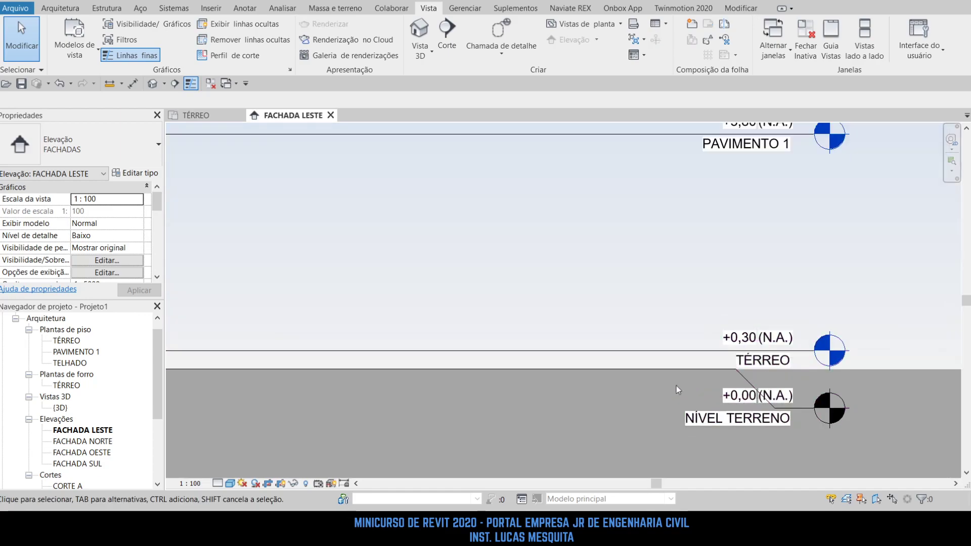
pyautogui.moveTo(894, 374); pyautogui.dragTo(789, 377, button='middle')
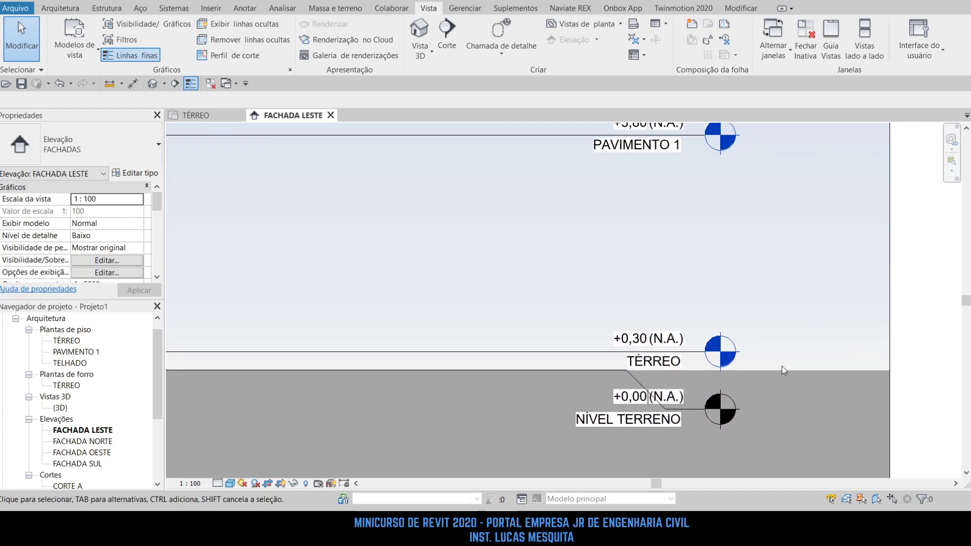
pyautogui.scroll(-2, 782, 366)
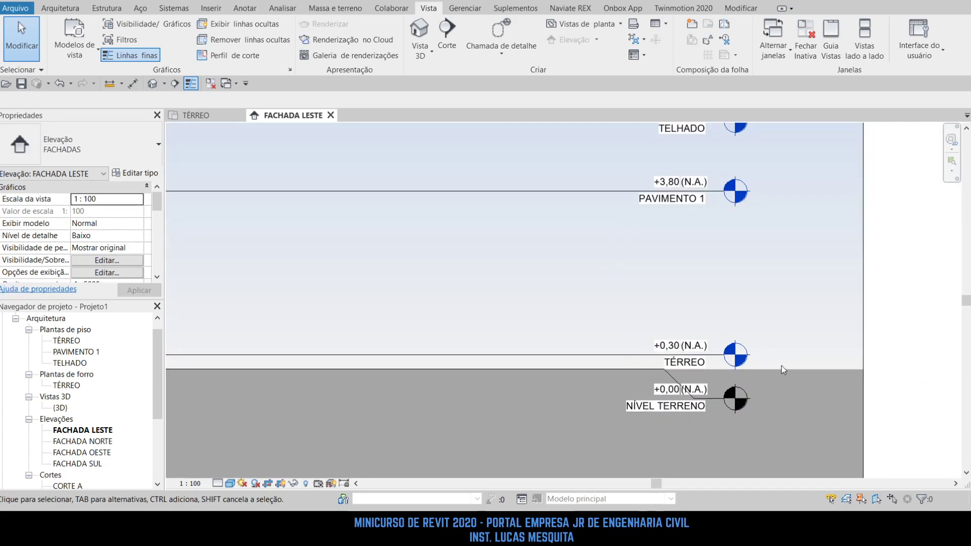
pyautogui.click(333, 116)
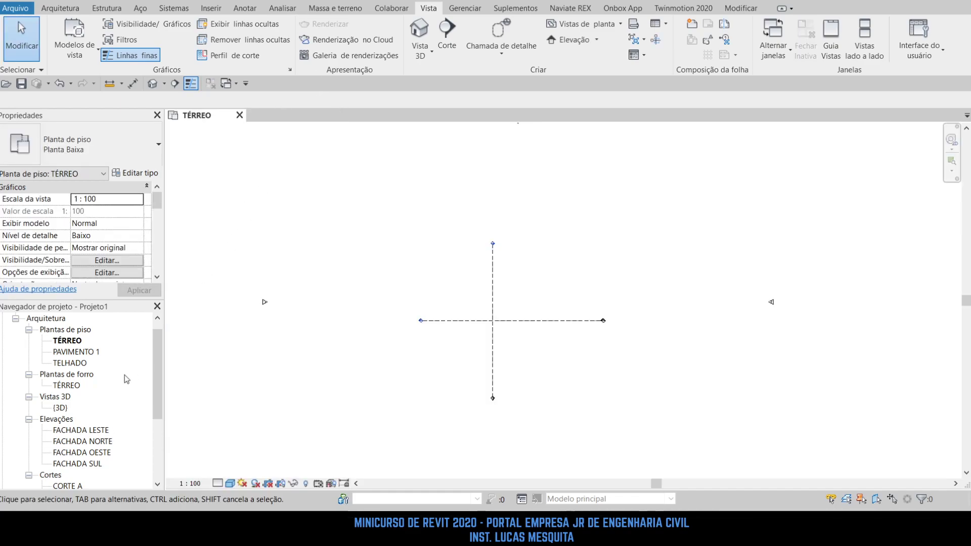
pyautogui.click(67, 341)
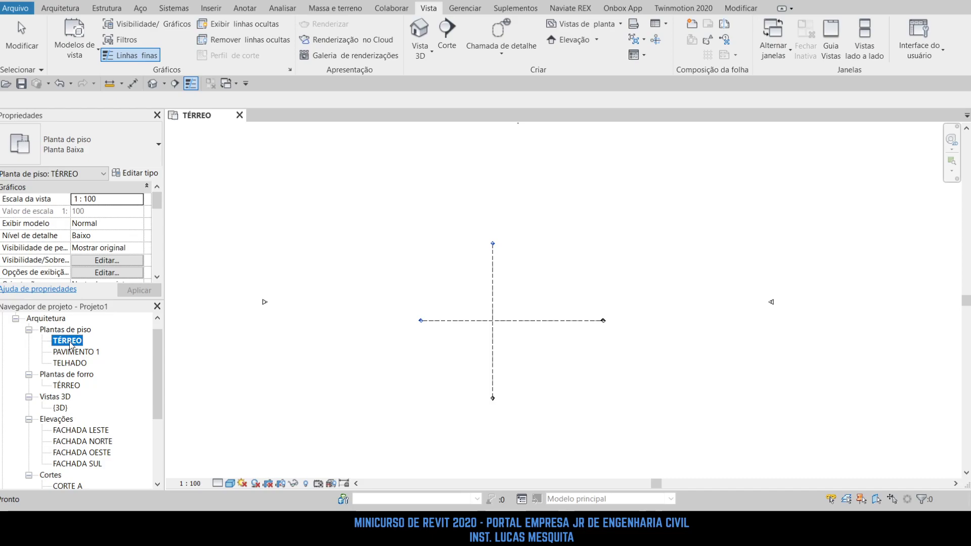
# Import the CAD file Planta_Baixa_Limpa.dwg into the TÉRREO floor plan and place it centred on the crossing of the section lines.
pyautogui.click(349, 208)
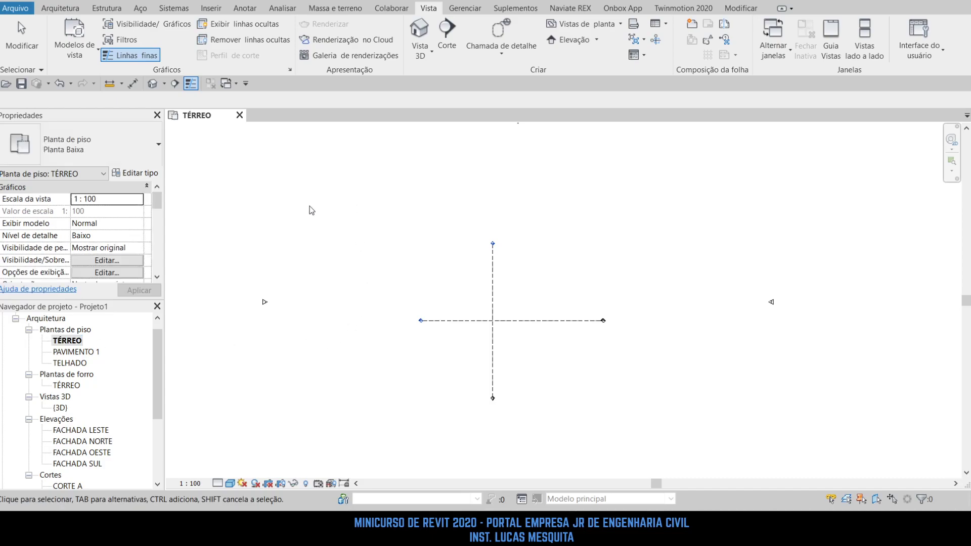
pyautogui.click(217, 11)
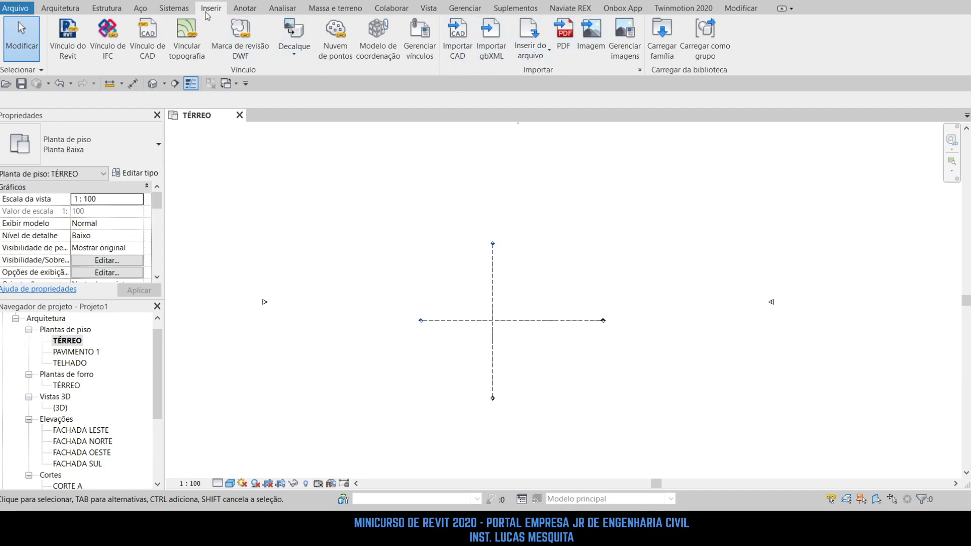
pyautogui.click(465, 57)
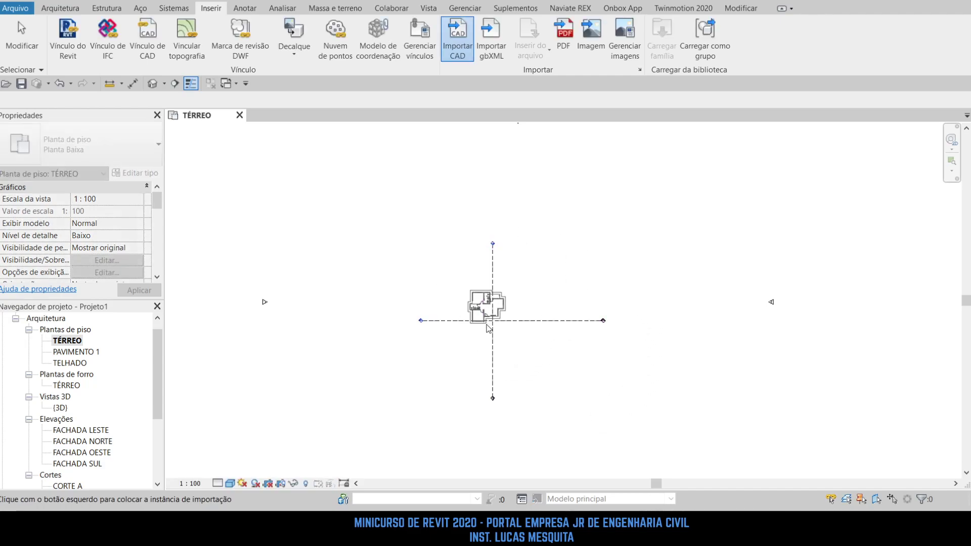
pyautogui.scroll(4, 489, 326)
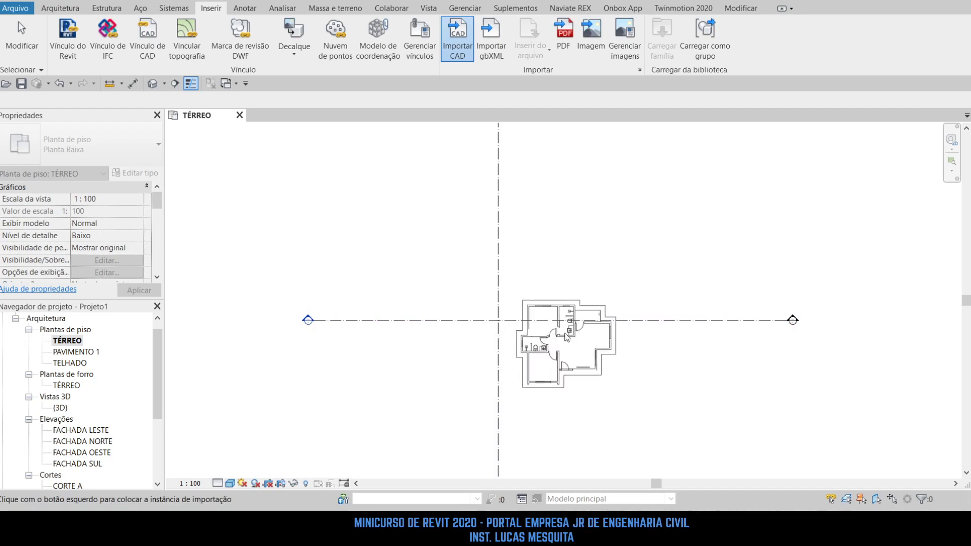
pyautogui.scroll(4, 498, 331)
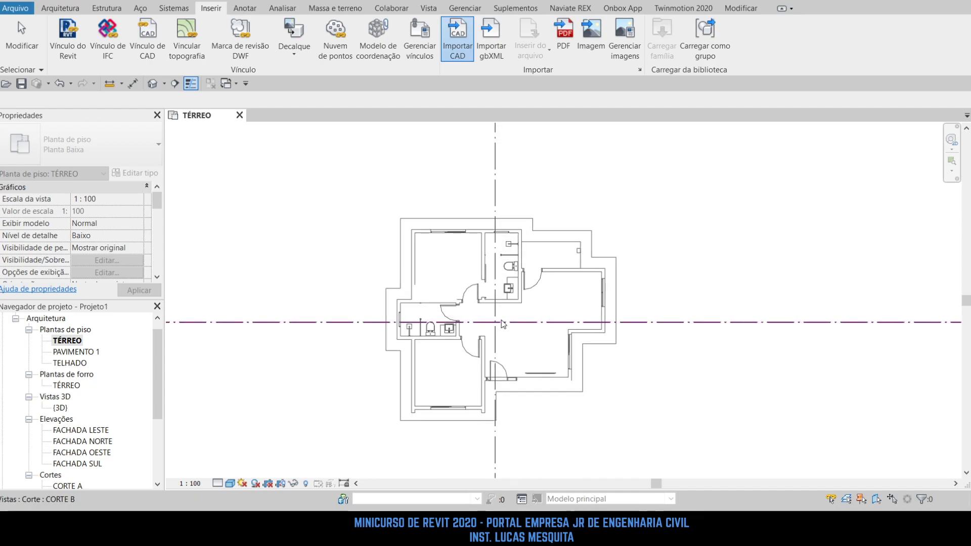
pyautogui.click(503, 323)
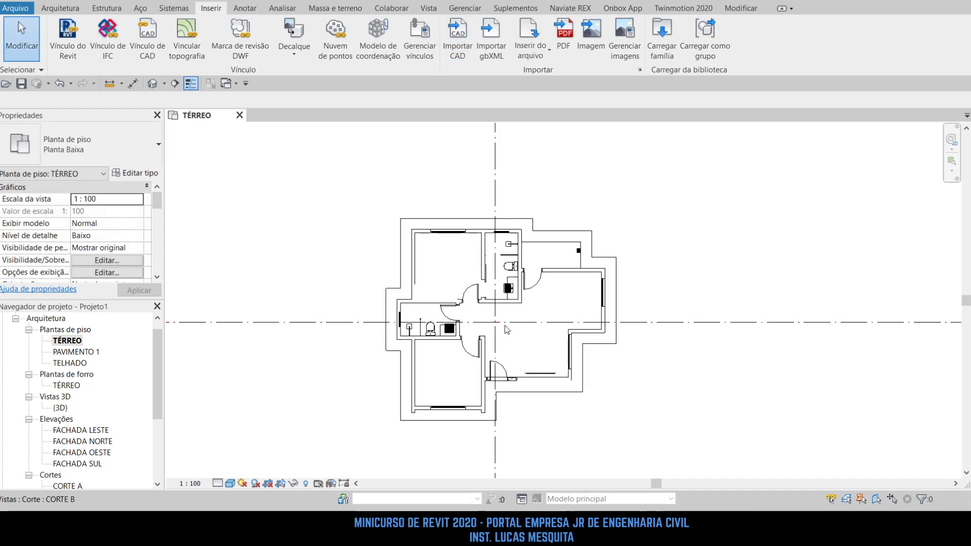
pyautogui.scroll(-5, 525, 263)
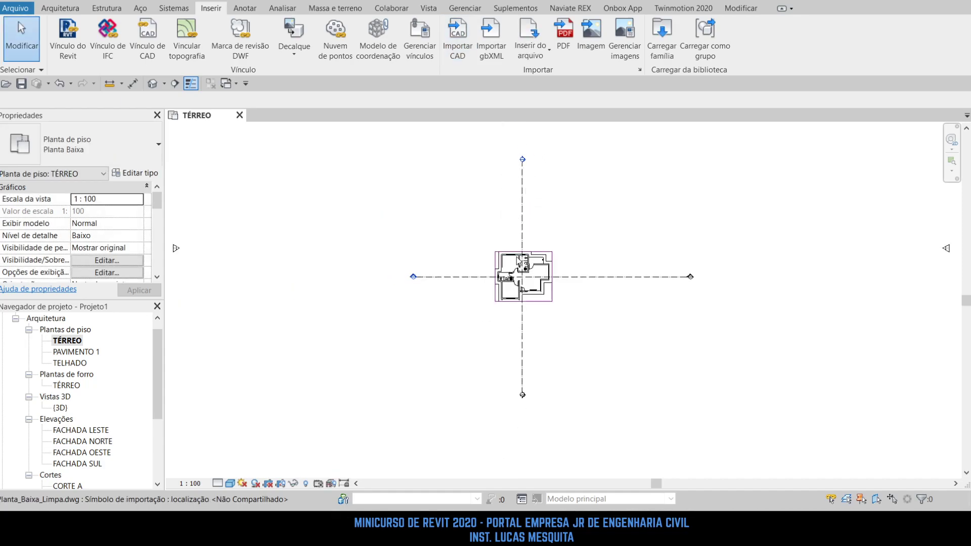
pyautogui.scroll(6, 524, 278)
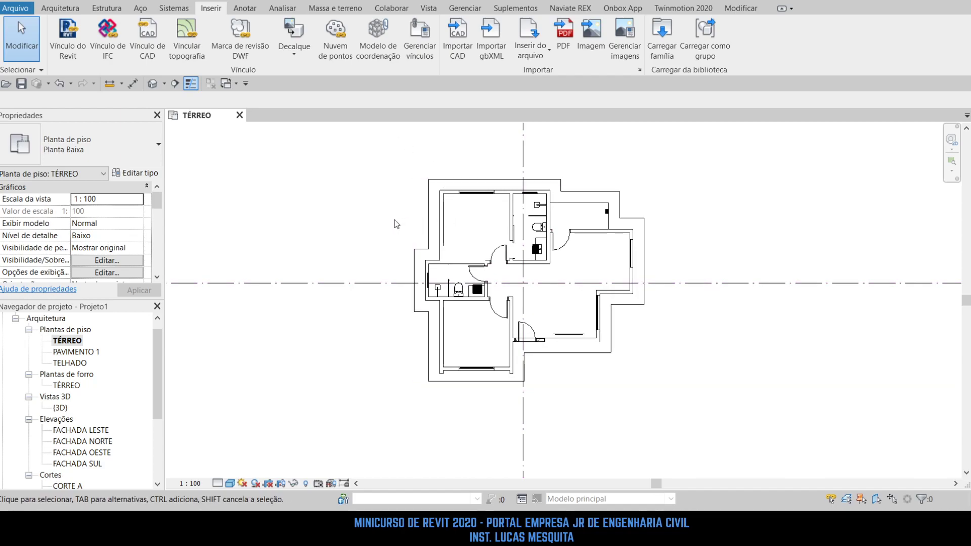
# Select the imported floor plan drawing to examine it as a single object, and clear the selection.
pyautogui.click(432, 221)
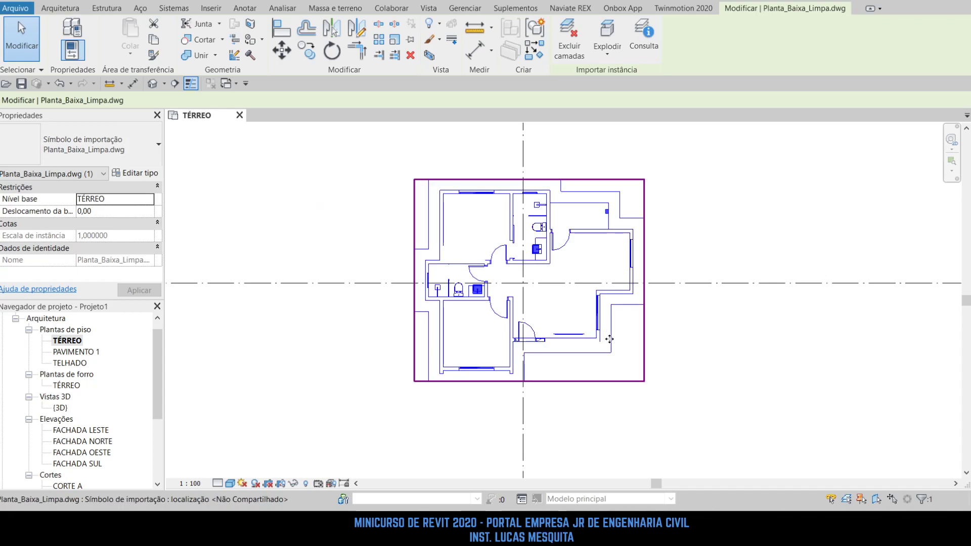
pyautogui.scroll(3, 589, 358)
pyautogui.scroll(-4, 600, 332)
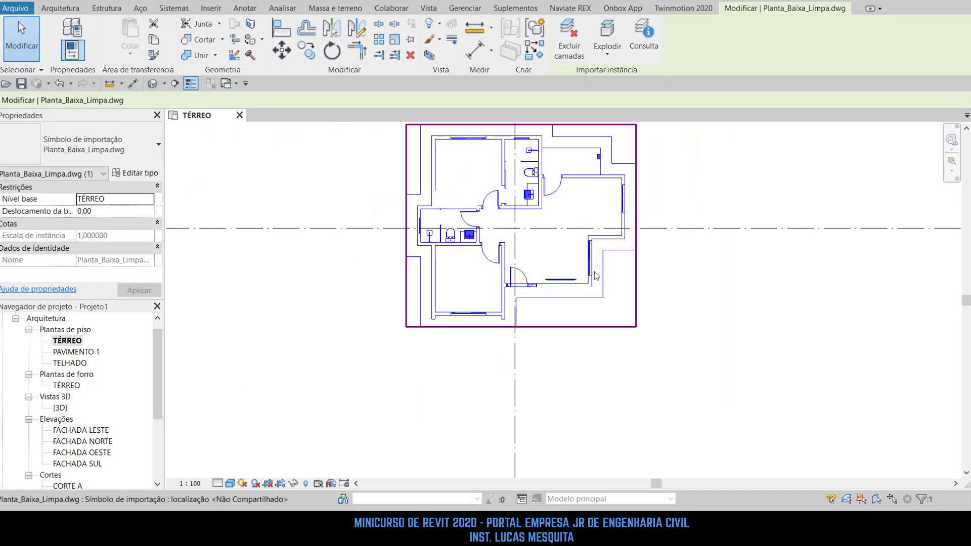
pyautogui.press('Escape')
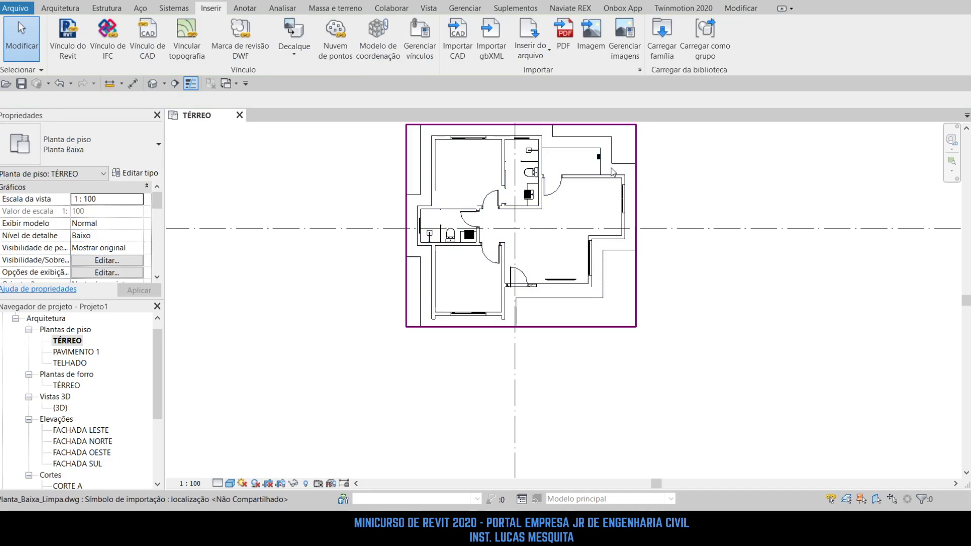
# Explode the imported drawing and select two of its upper outline lines individually.
pyautogui.click(636, 182)
pyautogui.moveTo(707, 195); pyautogui.dragTo(664, 273, button='middle')
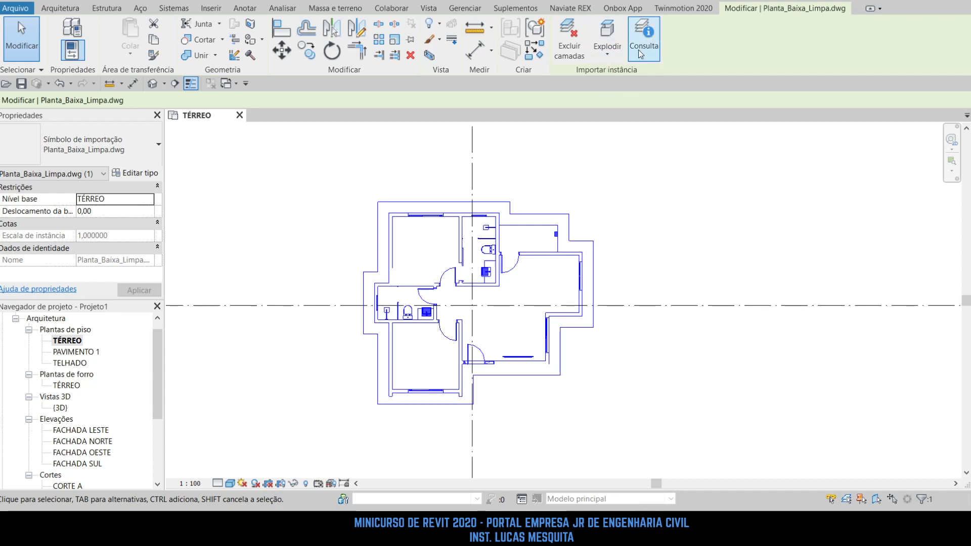
pyautogui.click(607, 29)
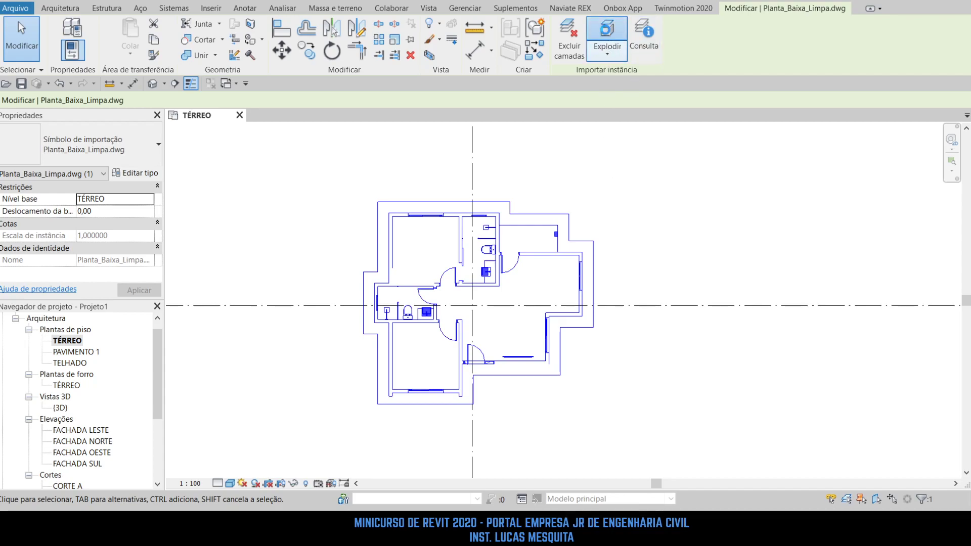
pyautogui.scroll(4, 523, 211)
pyautogui.click(529, 219)
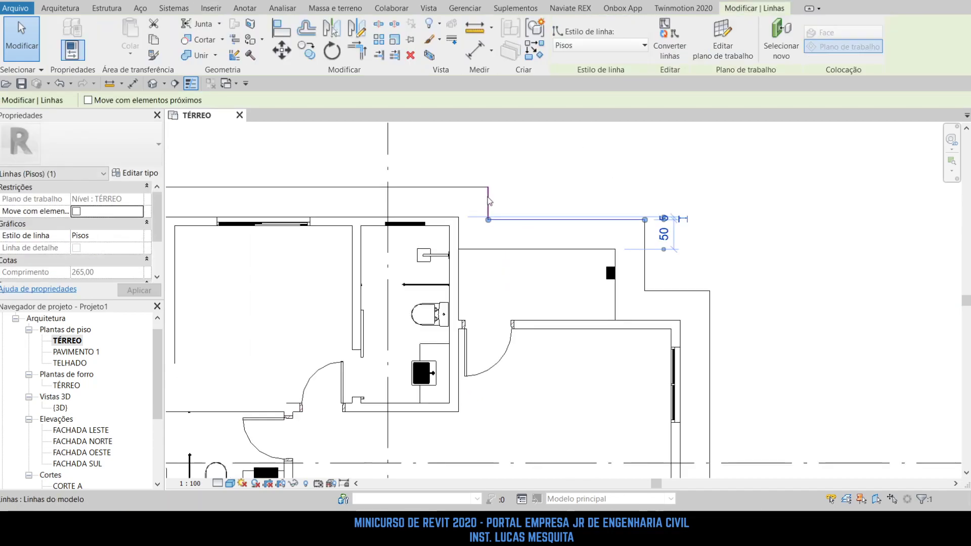
pyautogui.click(488, 202)
pyautogui.scroll(-4, 492, 180)
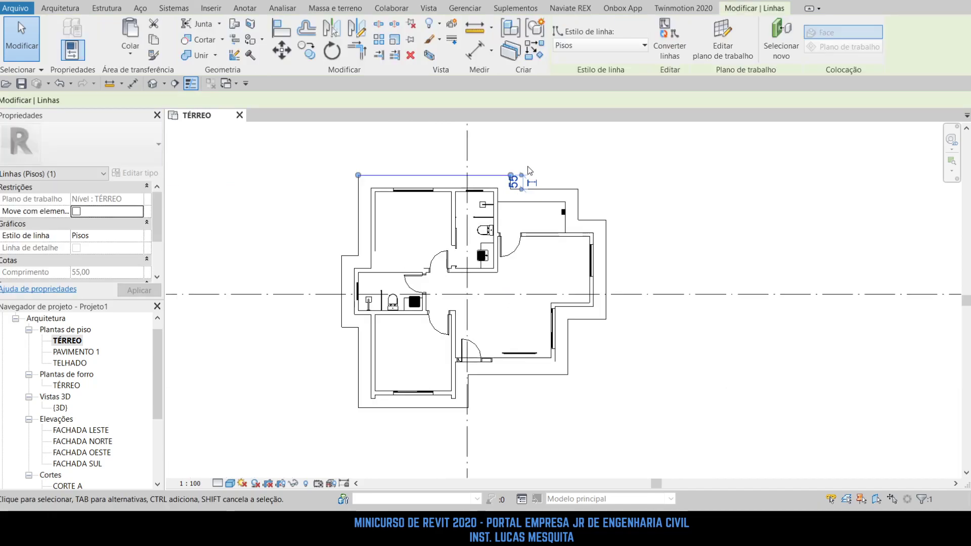
pyautogui.press('Escape')
# Select the shower symbol in the upper bathroom to check how the exploded drawing's blocks are kept.
pyautogui.scroll(5, 486, 213)
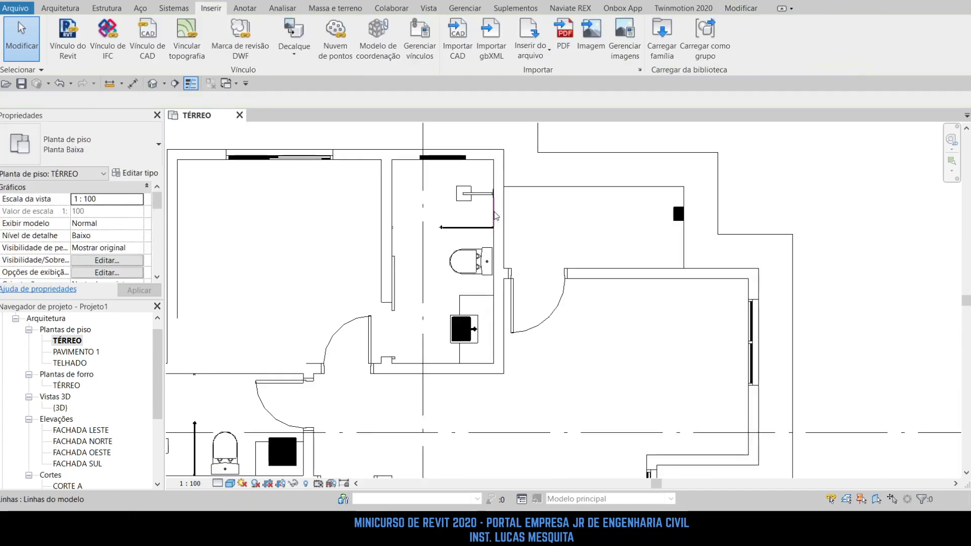
pyautogui.scroll(-3, 481, 195)
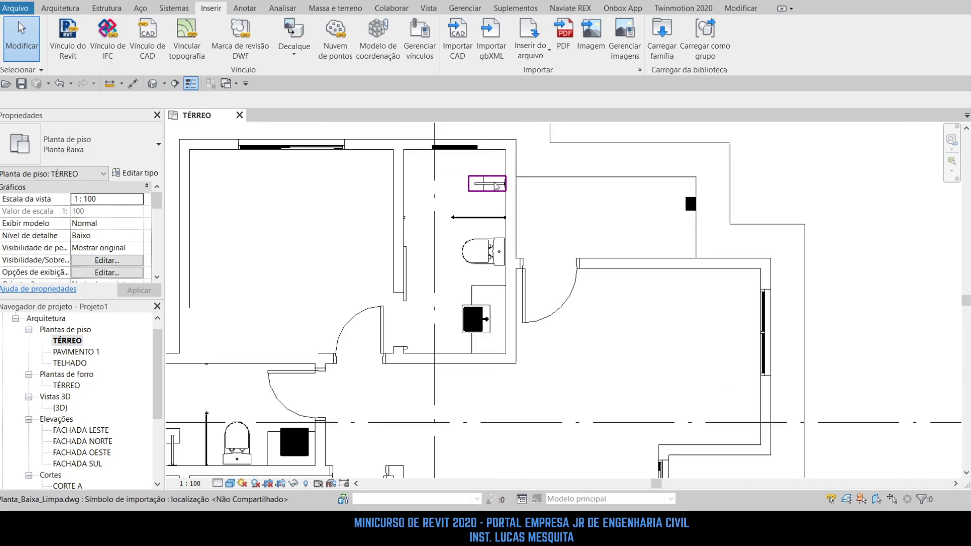
pyautogui.scroll(2, 484, 187)
pyautogui.click(484, 186)
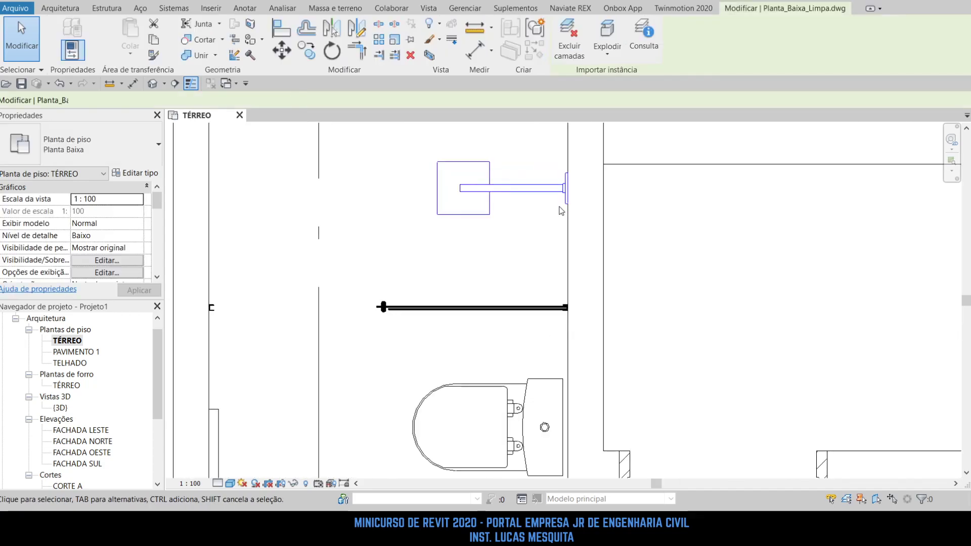
pyautogui.scroll(-4, 490, 203)
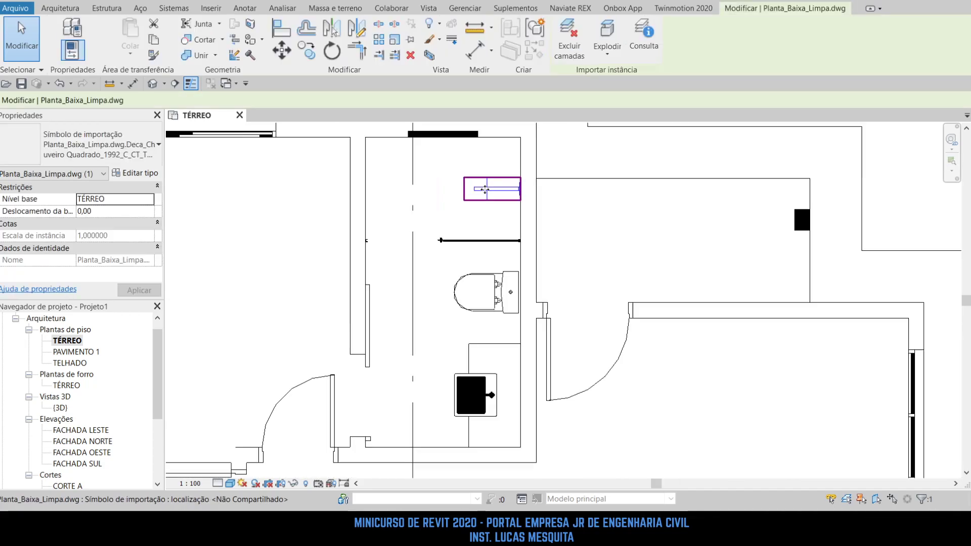
pyautogui.scroll(-2, 498, 207)
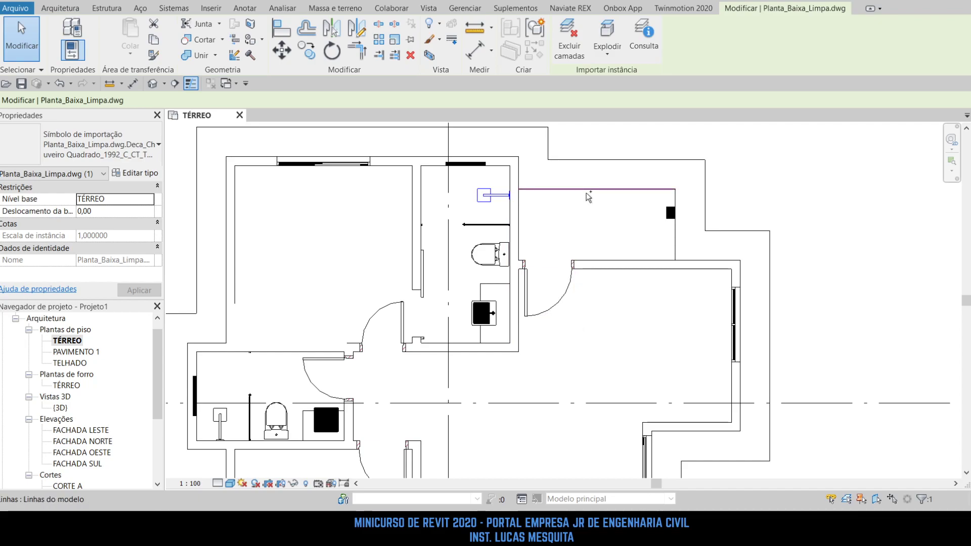
# Undo the explosion of the imported drawing, check that it selects as one object, and clear the selection.
pyautogui.hotkey('ctrl', 'z')
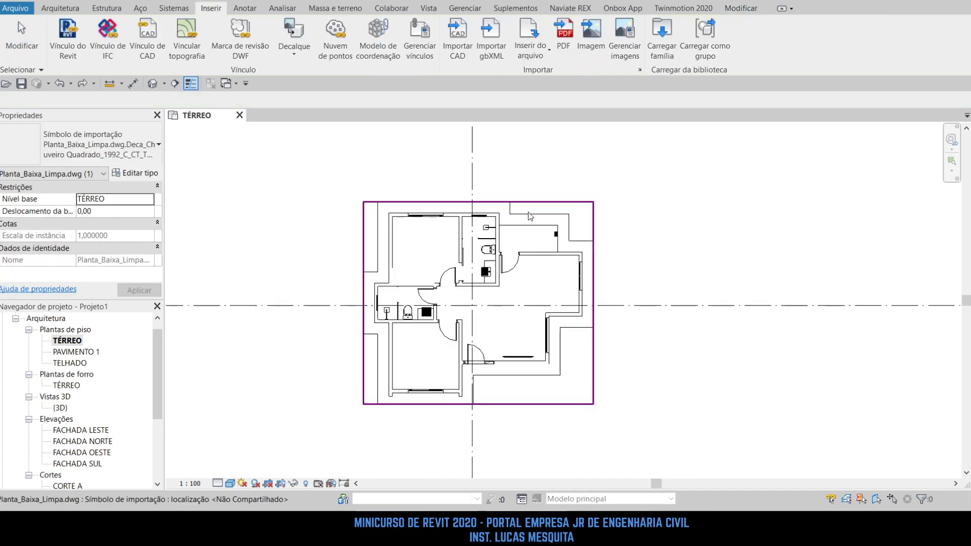
pyautogui.click(529, 214)
pyautogui.click(610, 229)
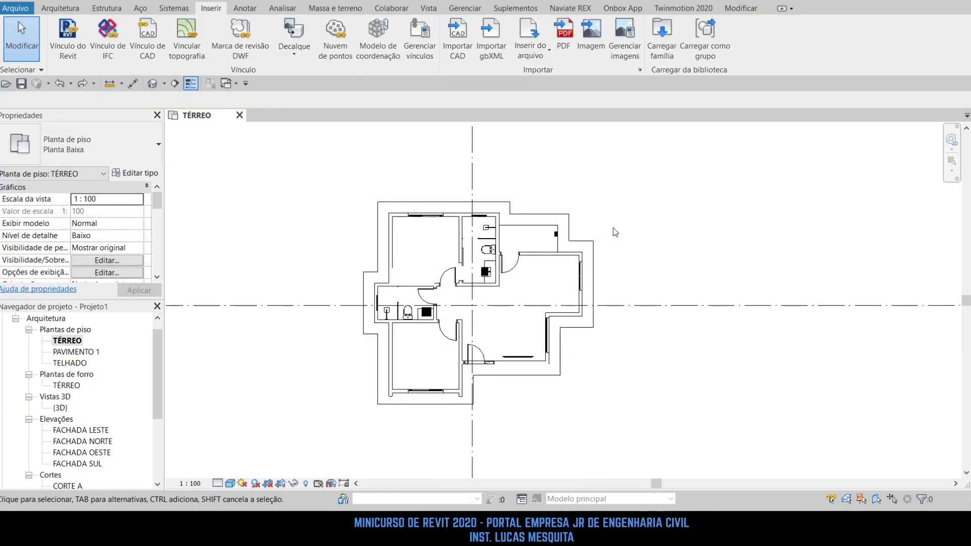
pyautogui.click(537, 252)
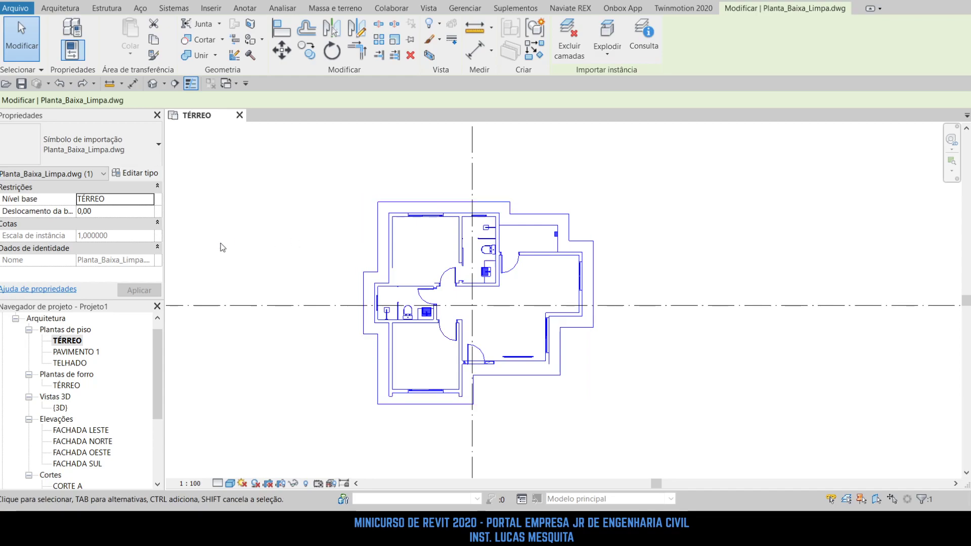
pyautogui.click(278, 226)
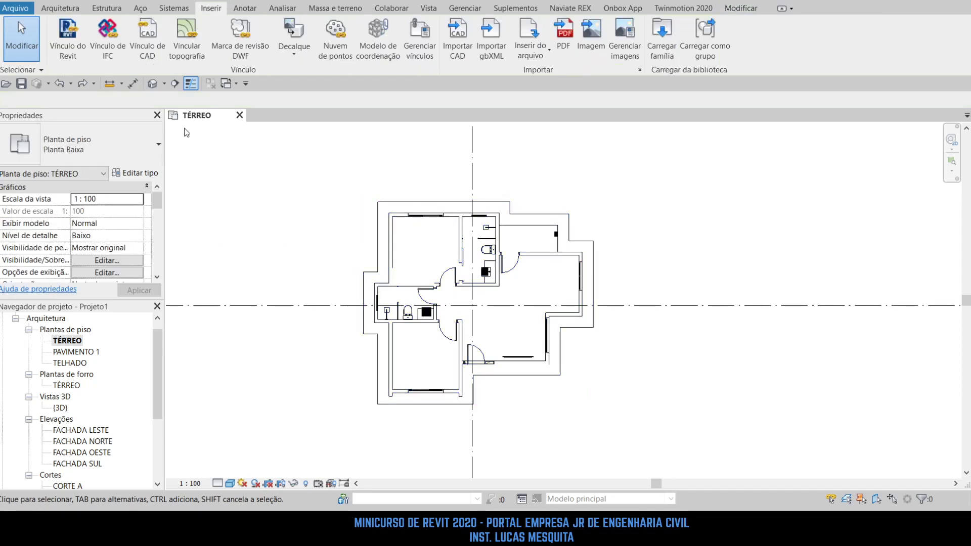
pyautogui.click(73, 12)
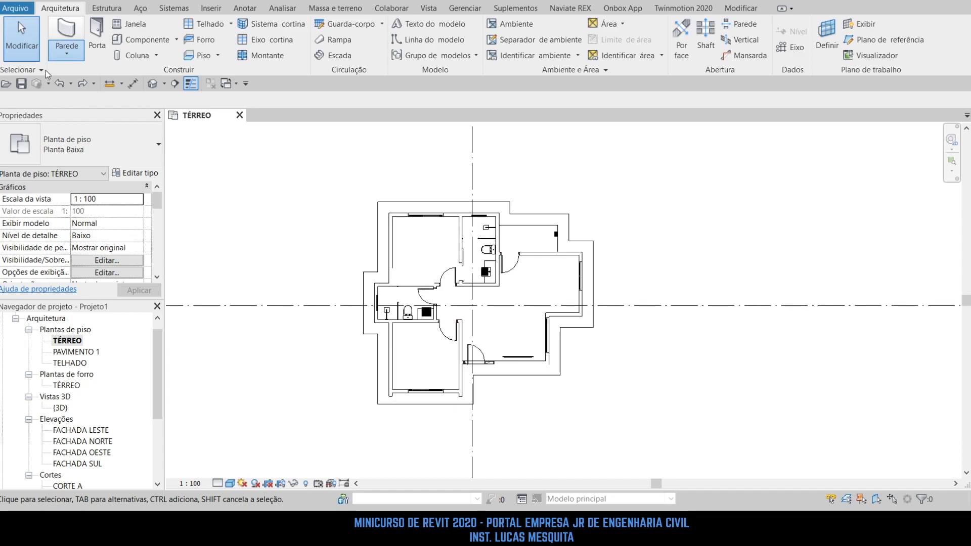
pyautogui.click(65, 38)
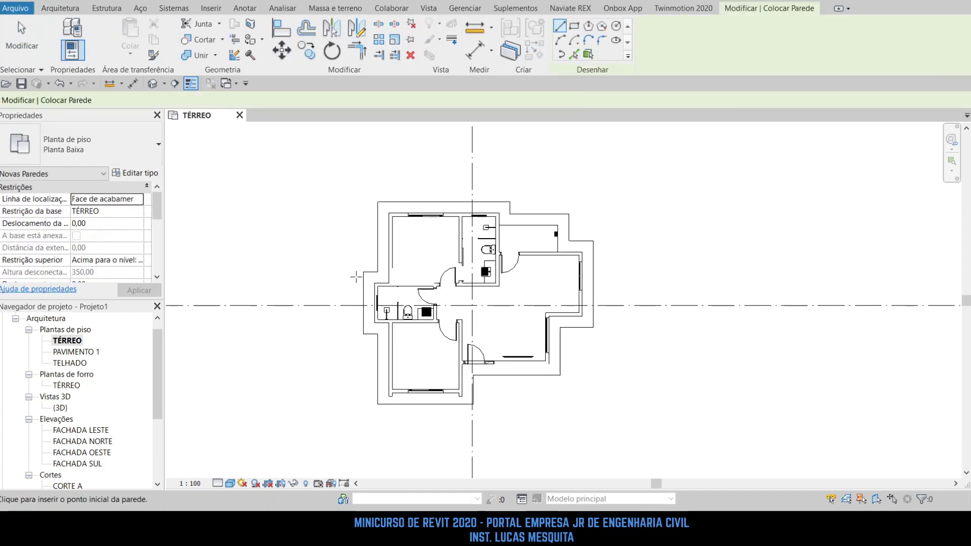
pyautogui.scroll(3, 389, 253)
pyautogui.scroll(-2, 379, 237)
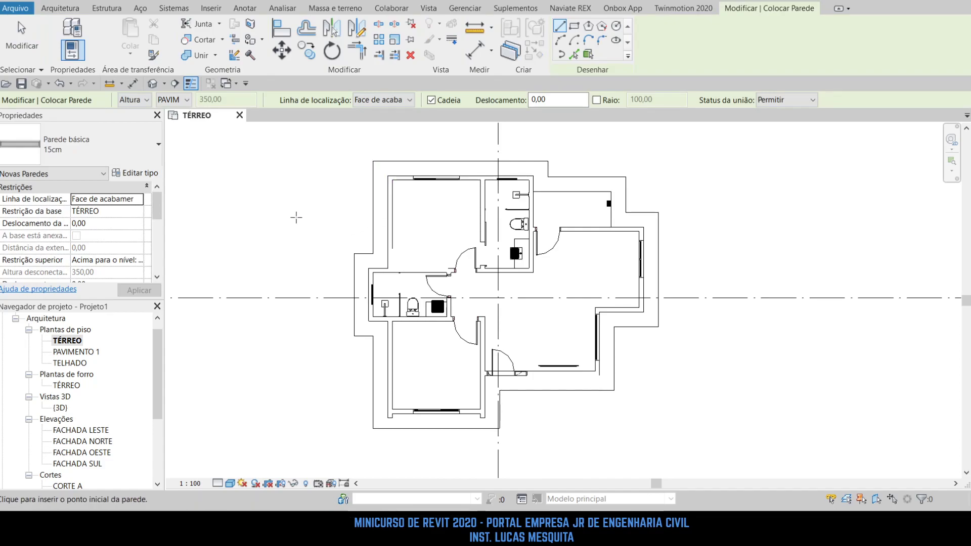
pyautogui.press('Escape')
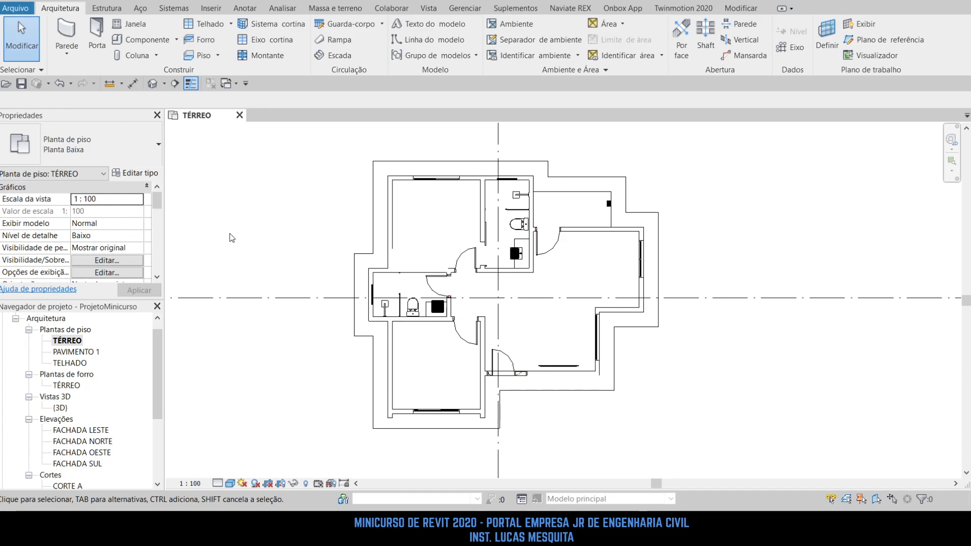
# Start the Wall tool with the 15cm basic wall type and set the wall height to reach PAVIMENTO 1.
pyautogui.press('w')
pyautogui.press('a')
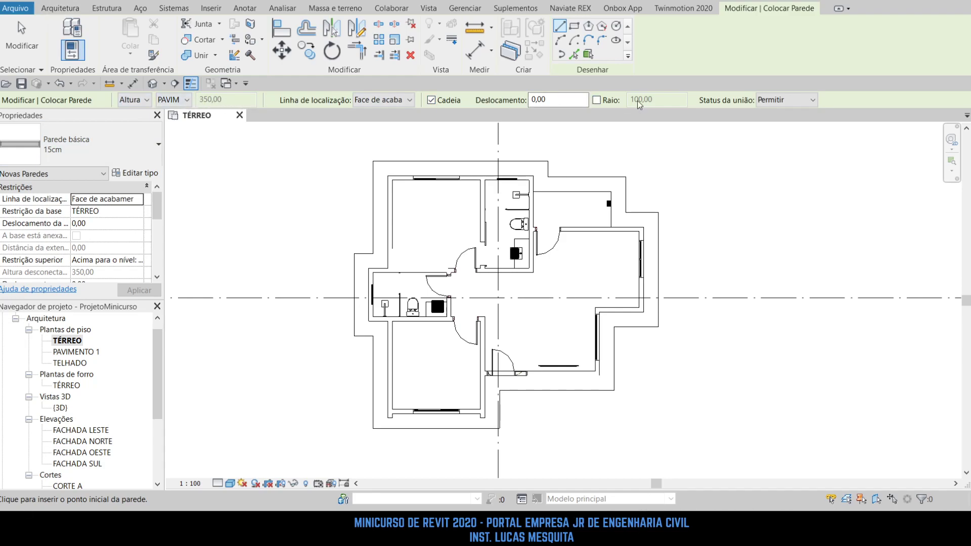
pyautogui.click(138, 125)
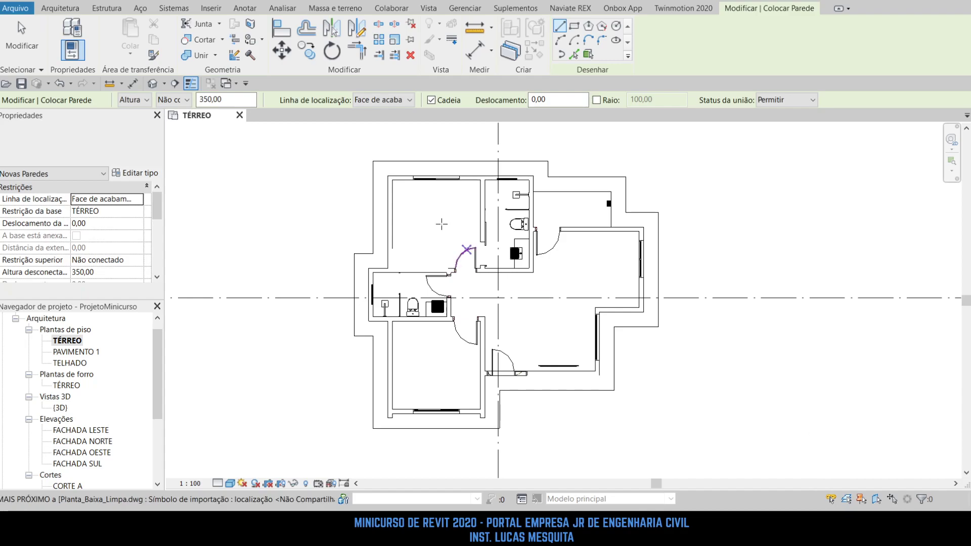
pyautogui.click(174, 101)
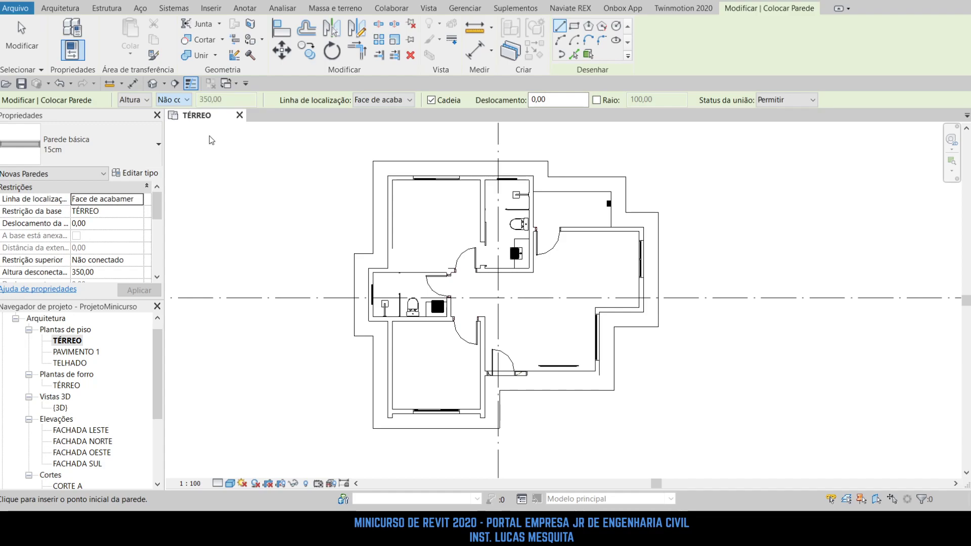
pyautogui.click(211, 140)
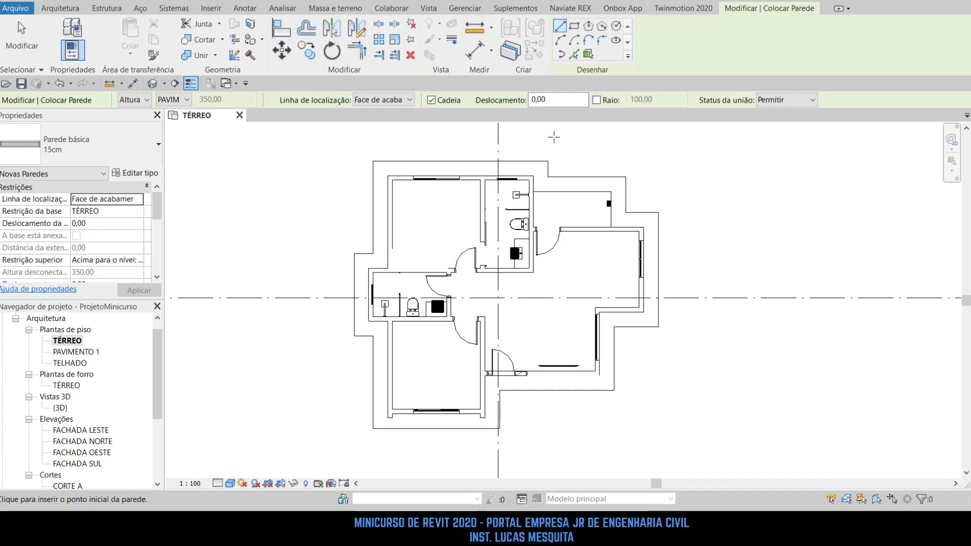
pyautogui.scroll(3, 373, 175)
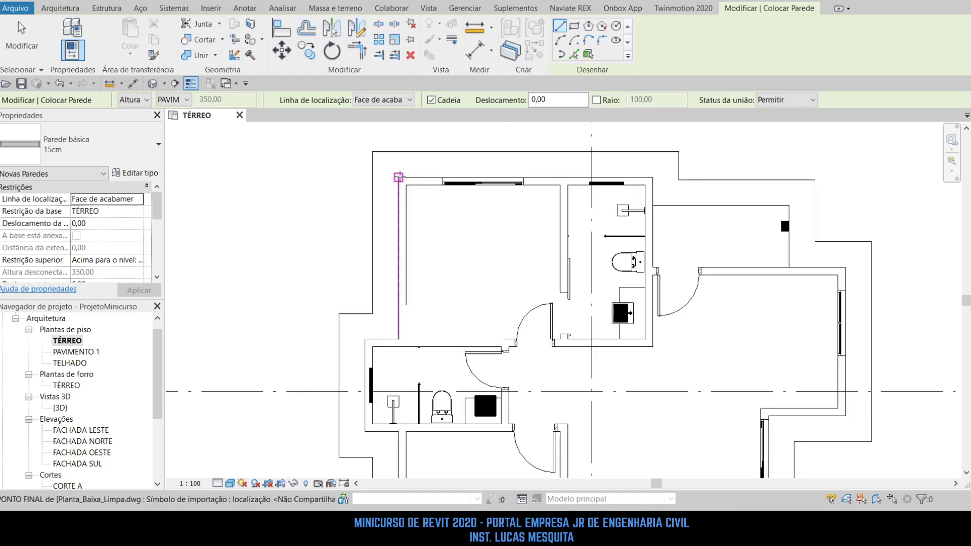
pyautogui.click(398, 177)
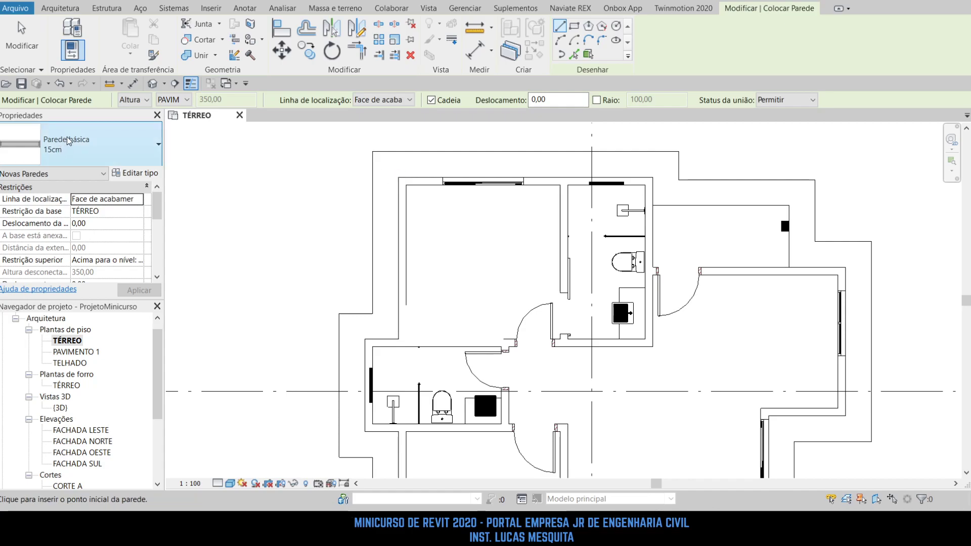
pyautogui.click(399, 177)
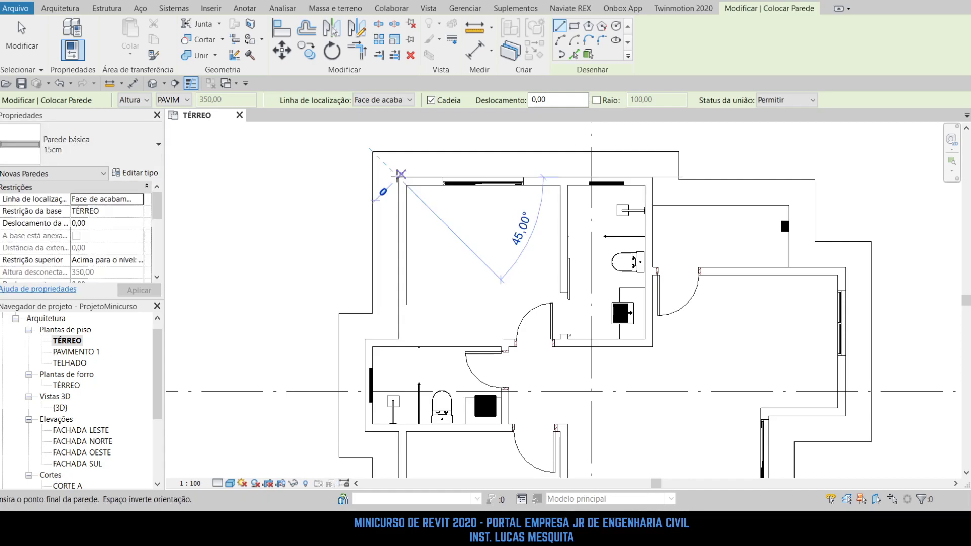
pyautogui.scroll(4, 399, 178)
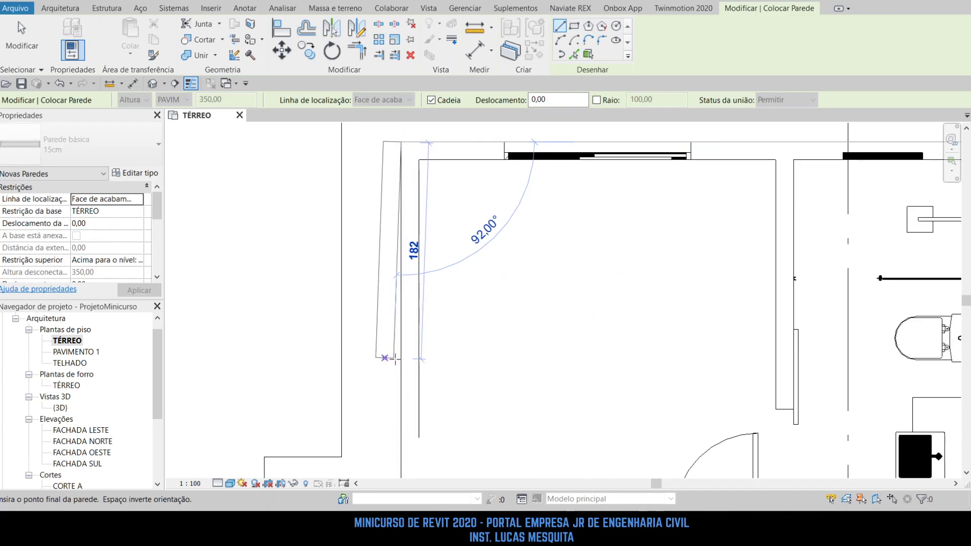
pyautogui.moveTo(408, 363); pyautogui.dragTo(409, 290, button='middle')
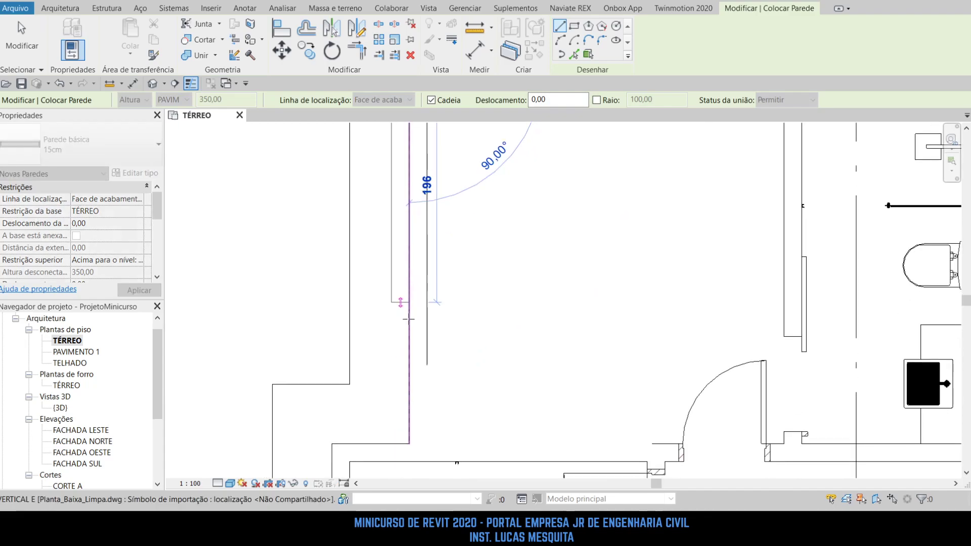
pyautogui.scroll(-2, 405, 323)
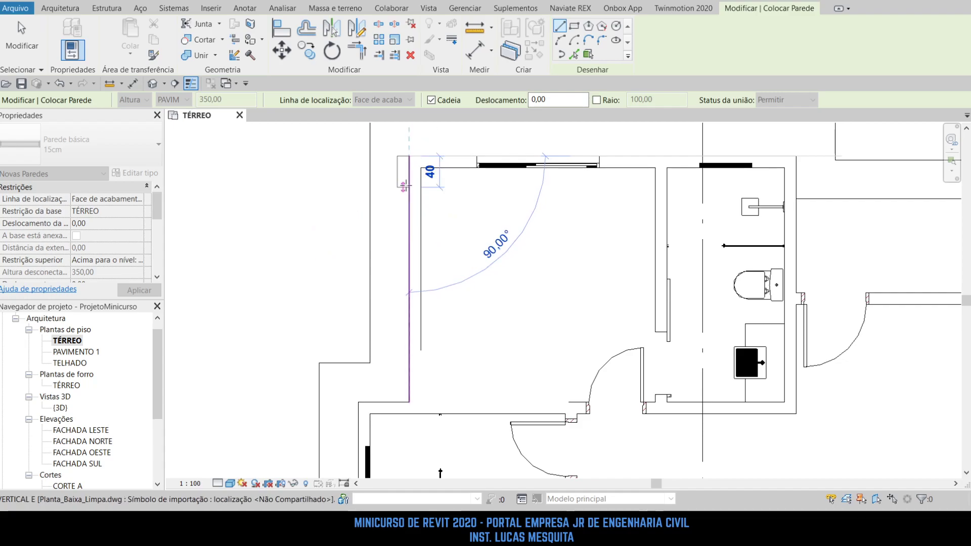
pyautogui.press('Escape')
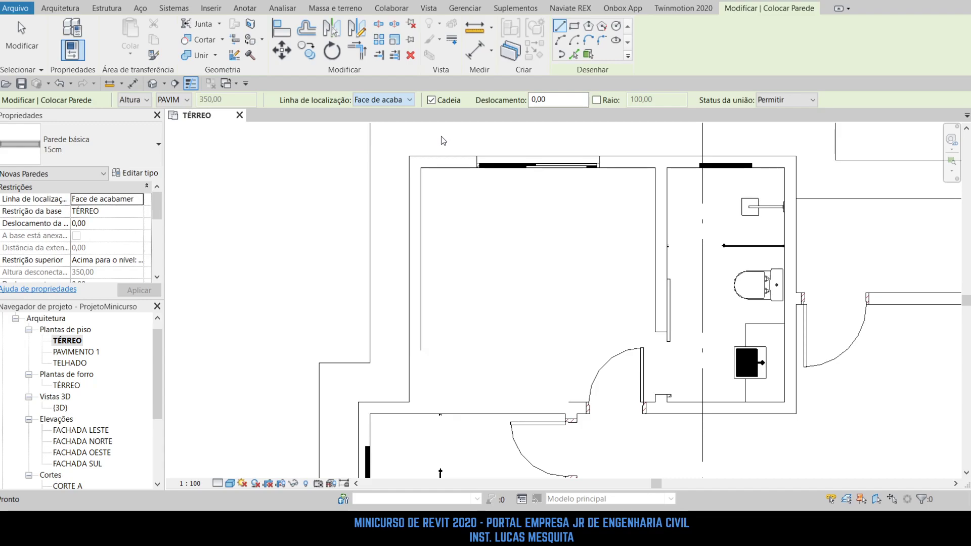
# Try the exterior core face location line (Face núcleo) by starting a wall at the bedroom's upper-left corner, then cancel the segment.
pyautogui.click(409, 157)
pyautogui.scroll(-1, 413, 156)
pyautogui.click(410, 156)
pyautogui.scroll(2, 412, 183)
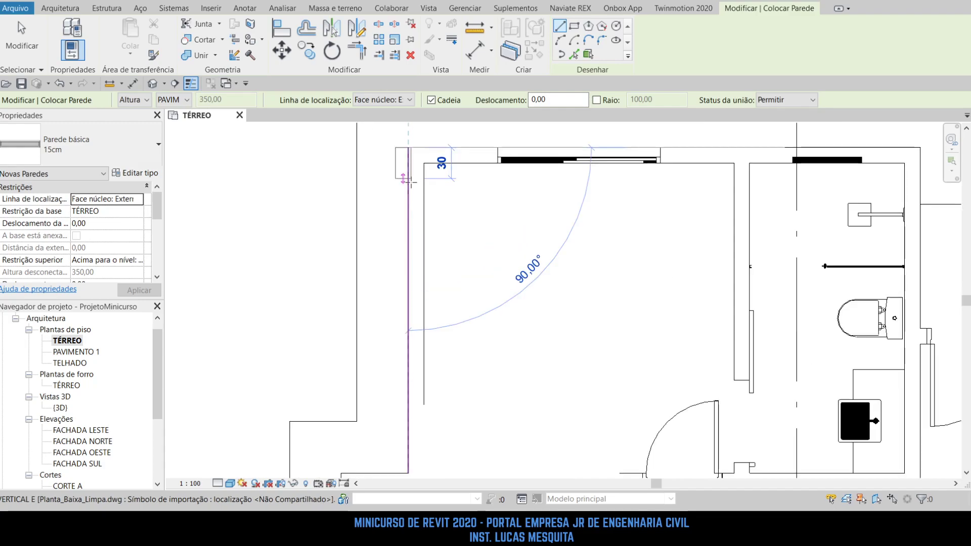
pyautogui.scroll(4, 411, 182)
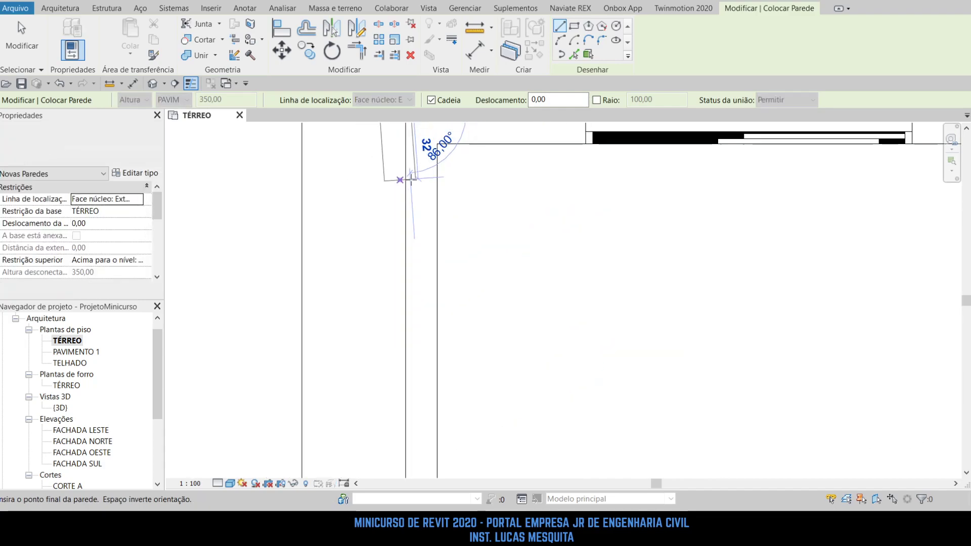
pyautogui.moveTo(410, 174); pyautogui.dragTo(405, 209, button='middle')
pyautogui.press('Escape')
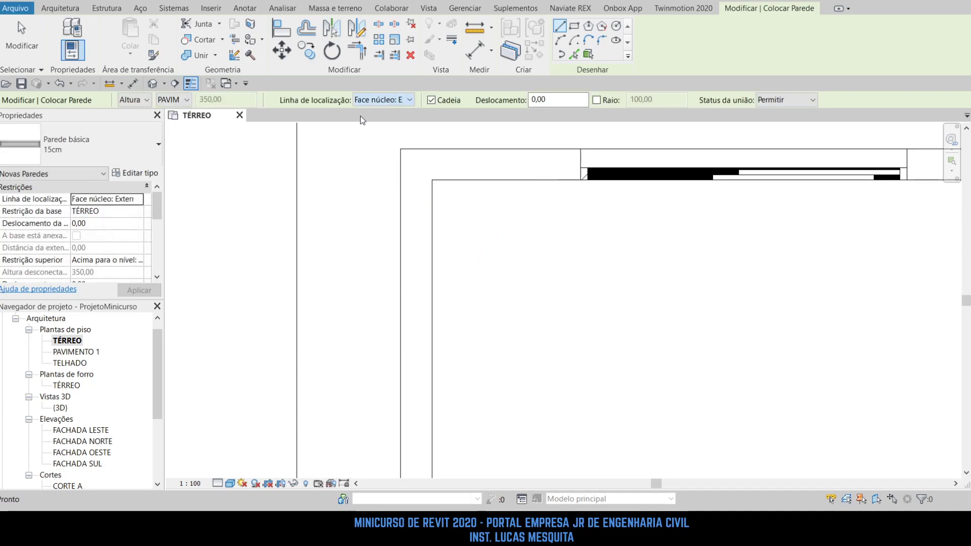
# Try the wall centerline location line (Linha central da parede) from the same corner, then cancel the segment.
pyautogui.click(395, 115)
pyautogui.click(401, 149)
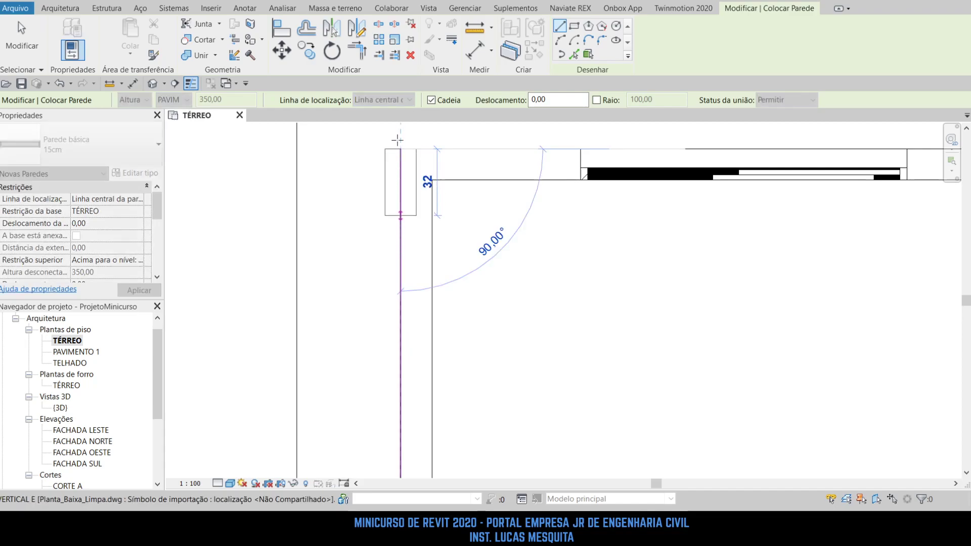
pyautogui.press('Escape')
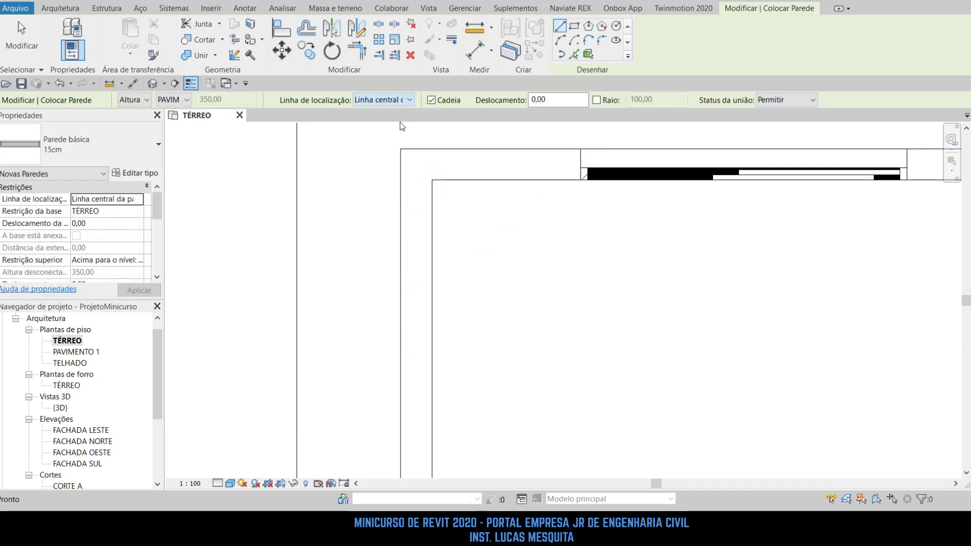
# Return the location line to the finish face and draw a 315 cm wall down the bedroom's outer left line, with its thickness inside the outline.
pyautogui.click(432, 135)
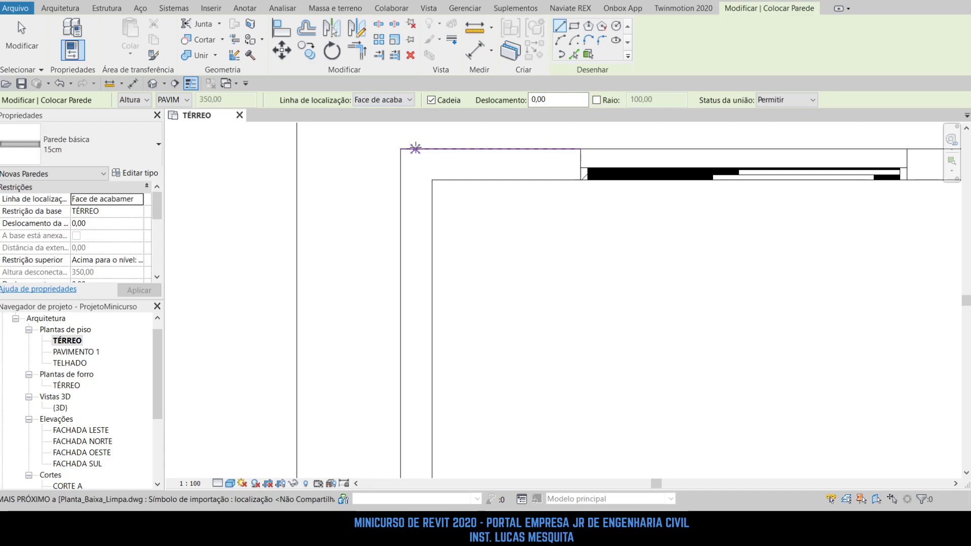
pyautogui.scroll(-2, 406, 154)
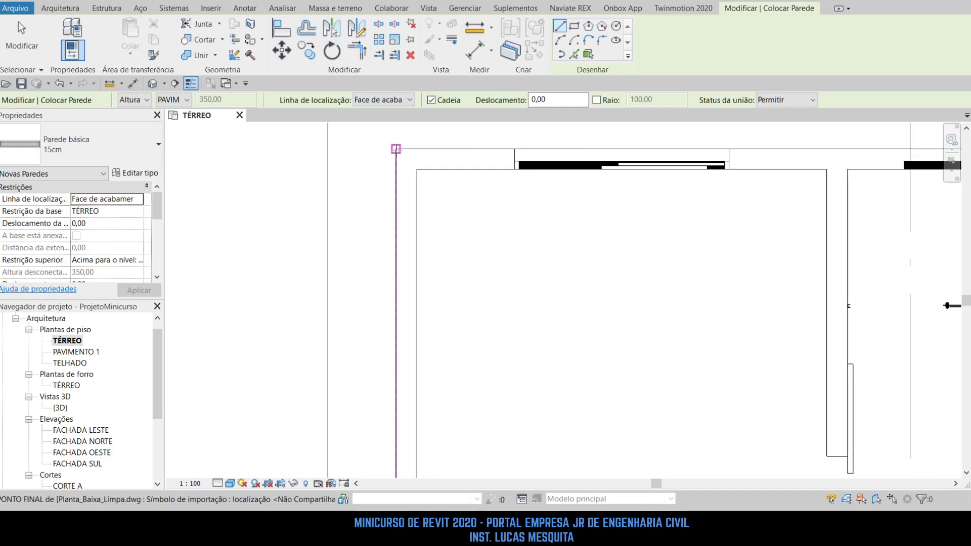
pyautogui.click(396, 148)
pyautogui.click(396, 241)
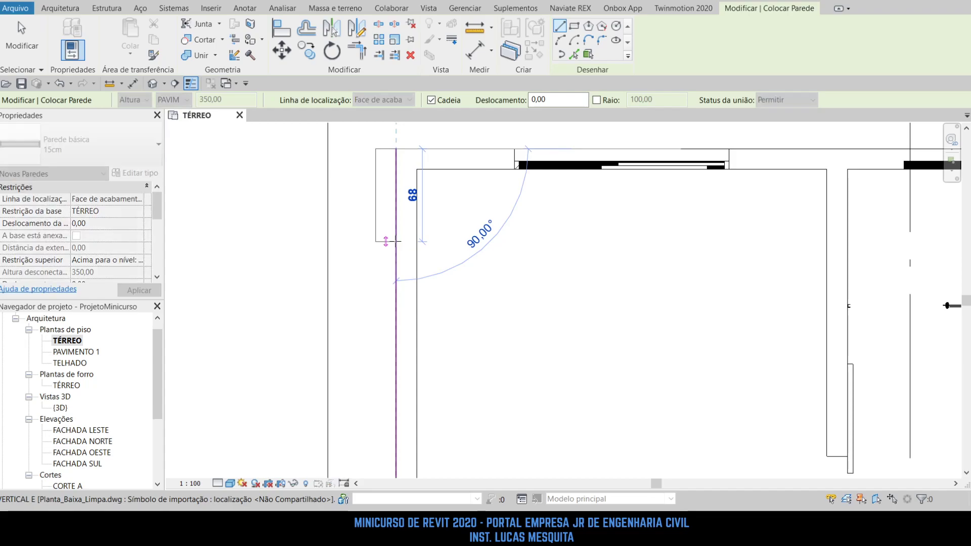
pyautogui.scroll(-2, 396, 241)
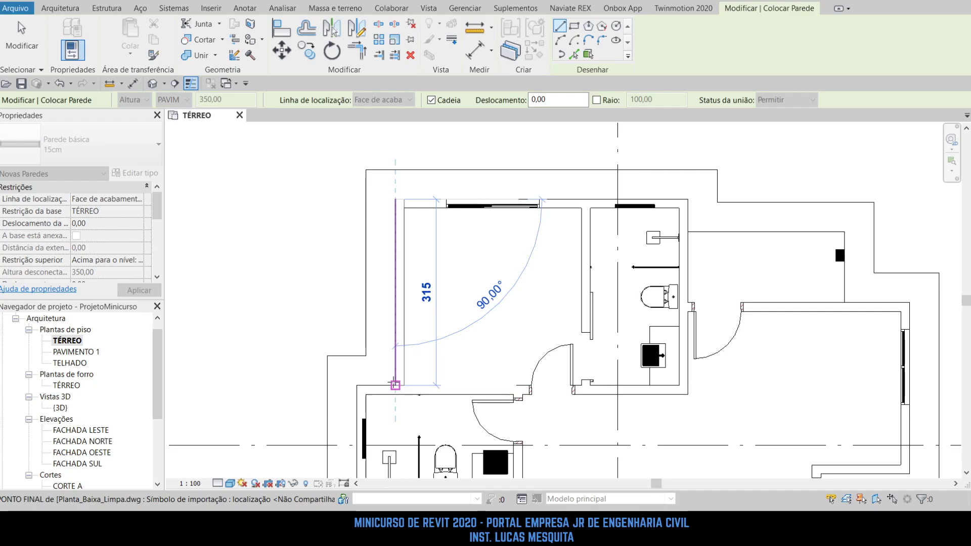
pyautogui.click(395, 385)
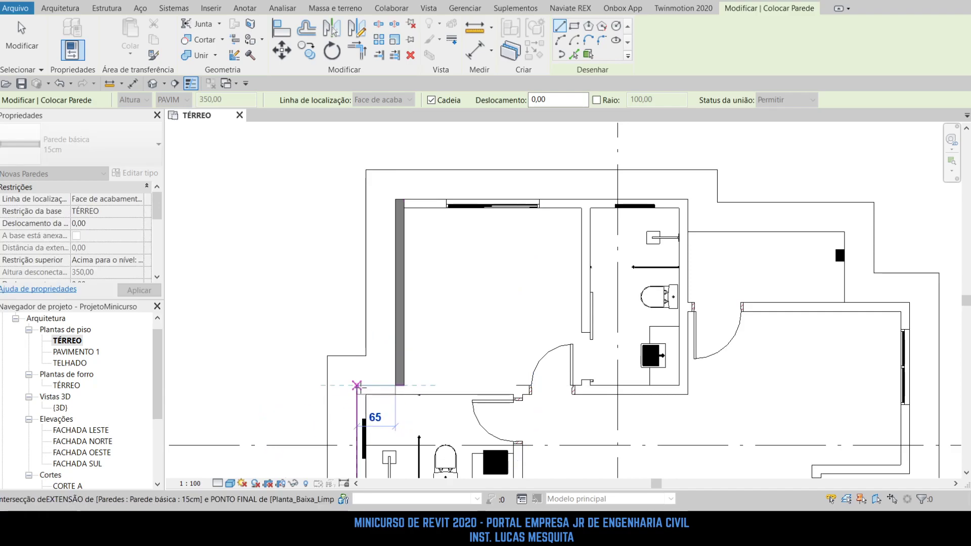
# Continue the chain with a 65 cm wall to the lower bathroom's upper-left outer corner and end the Wall tool.
pyautogui.click(356, 385)
pyautogui.scroll(-4, 354, 354)
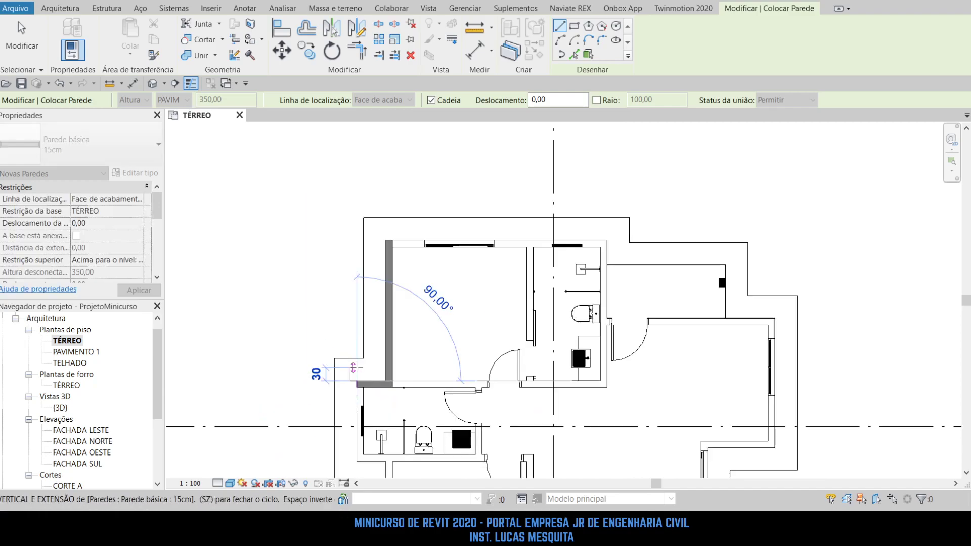
pyautogui.scroll(4, 352, 319)
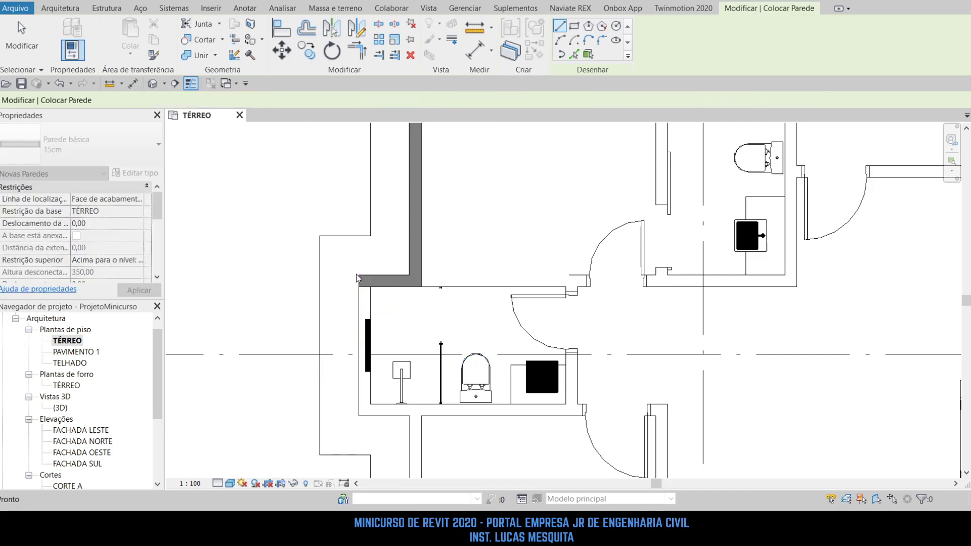
pyautogui.press('Escape')
pyautogui.press('Escape')
# Open the default 3D view and examine the two walls over the imported plan from several angles.
pyautogui.scroll(-3, 392, 325)
pyautogui.scroll(1, 424, 239)
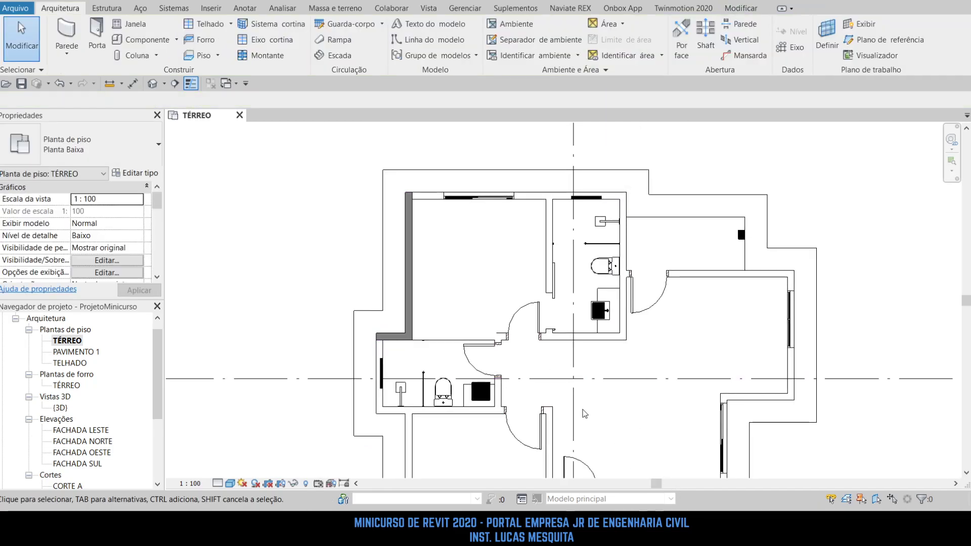
pyautogui.moveTo(492, 294); pyautogui.dragTo(450, 257, button='middle')
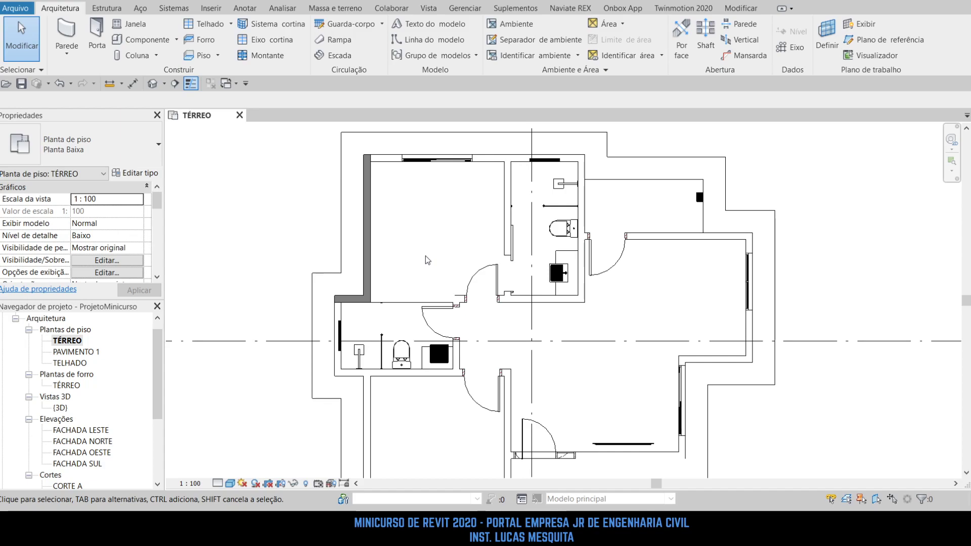
pyautogui.press('3')
pyautogui.press('d')
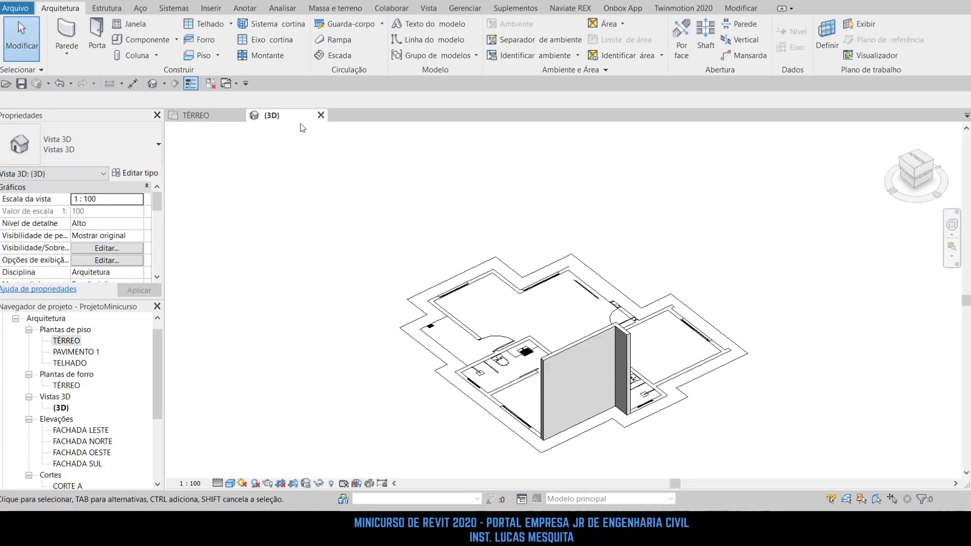
pyautogui.keyDown('shift'); pyautogui.moveTo(625, 369); pyautogui.dragTo(551, 360, button='middle'); pyautogui.keyUp('shift')
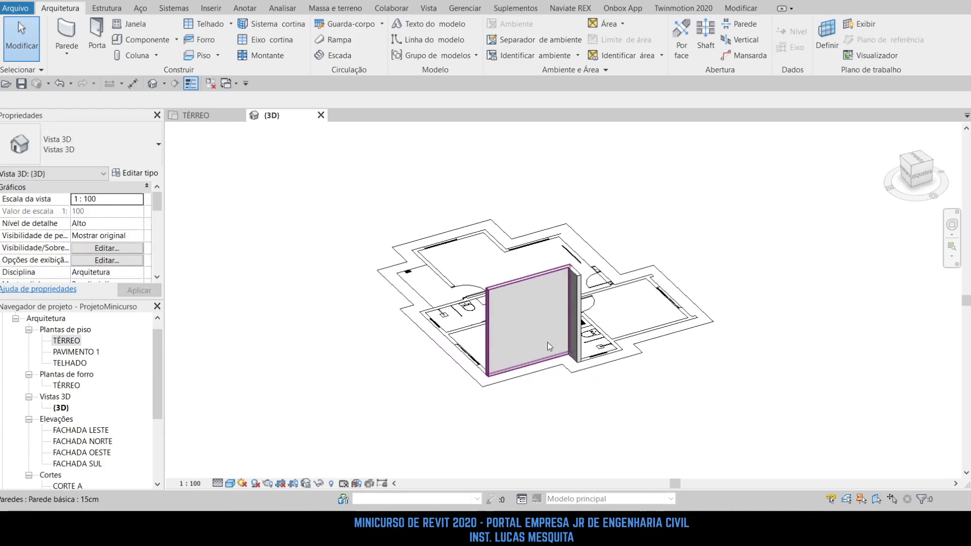
pyautogui.scroll(4, 553, 290)
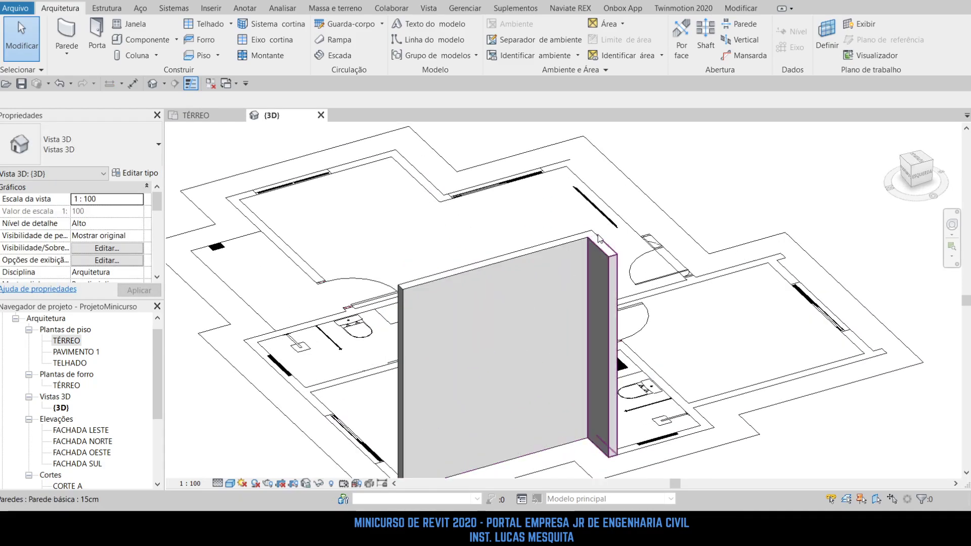
pyautogui.moveTo(390, 386); pyautogui.dragTo(377, 325, button='middle')
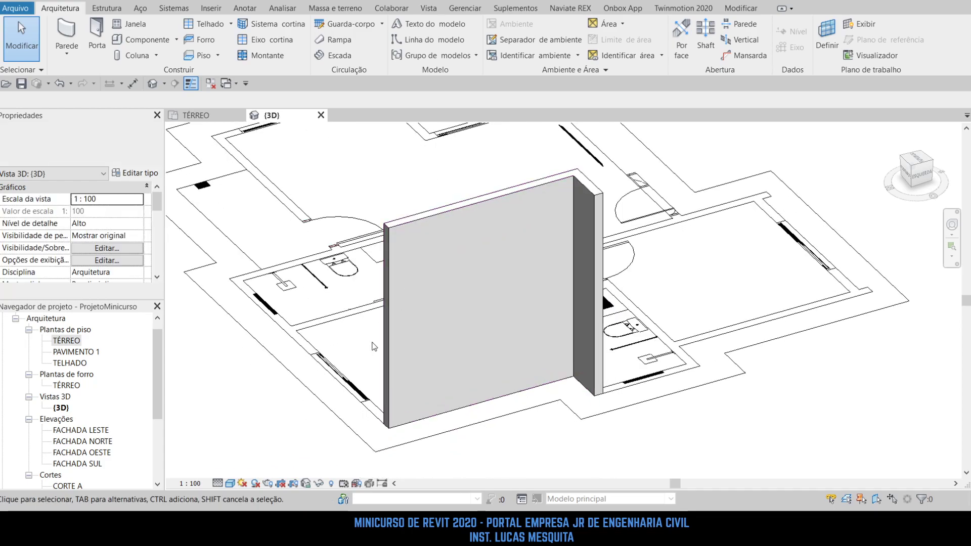
pyautogui.keyDown('shift'); pyautogui.moveTo(739, 288); pyautogui.dragTo(737, 250, button='middle'); pyautogui.keyUp('shift')
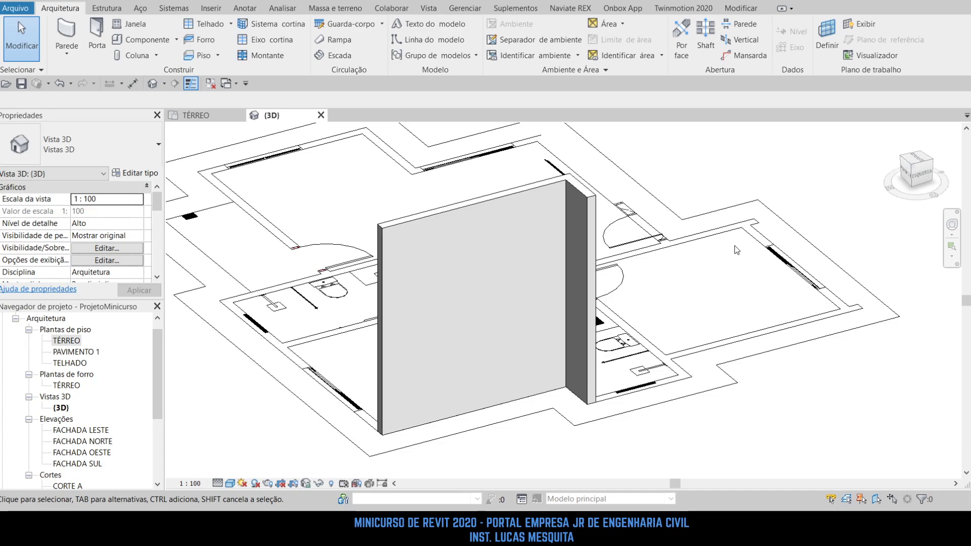
pyautogui.scroll(-2, 592, 208)
pyautogui.moveTo(598, 273); pyautogui.dragTo(554, 328, button='middle')
pyautogui.keyDown('shift'); pyautogui.moveTo(707, 241); pyautogui.dragTo(614, 267, button='middle'); pyautogui.keyUp('shift')
pyautogui.moveTo(492, 264); pyautogui.dragTo(522, 257, button='middle')
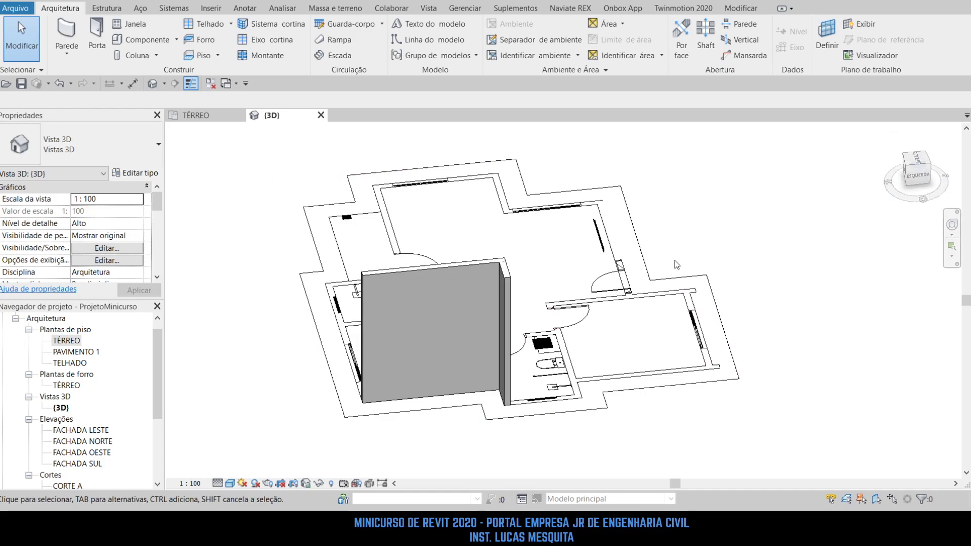
pyautogui.moveTo(769, 288); pyautogui.dragTo(690, 253, button='middle')
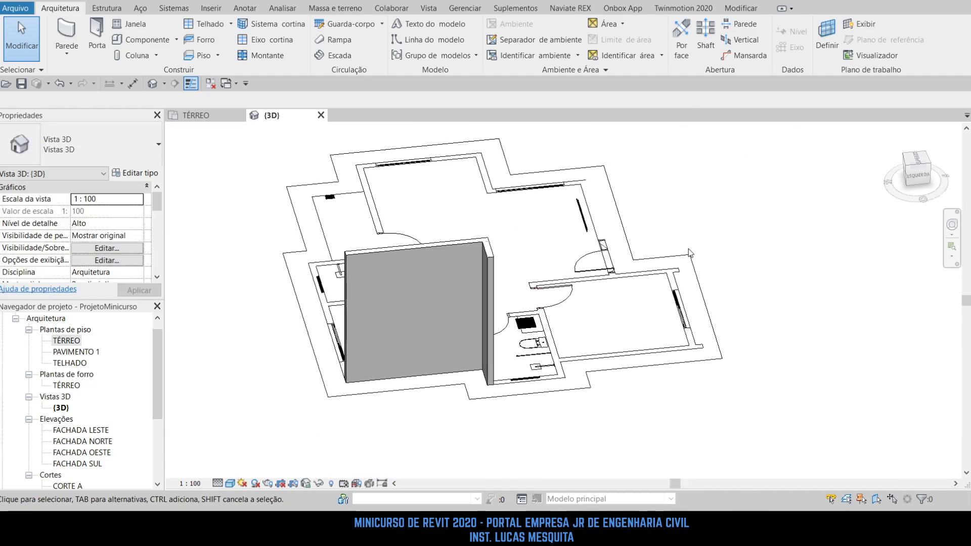
pyautogui.keyDown('shift'); pyautogui.moveTo(694, 240); pyautogui.dragTo(634, 240, button='middle'); pyautogui.keyUp('shift')
pyautogui.keyDown('shift'); pyautogui.moveTo(850, 208); pyautogui.dragTo(733, 218, button='middle'); pyautogui.keyUp('shift')
pyautogui.keyDown('shift'); pyautogui.moveTo(841, 196); pyautogui.dragTo(640, 274, button='middle'); pyautogui.keyUp('shift')
# Reorient the model with the view cube to inspect both walls in an isometric view of the whole plan.
pyautogui.moveTo(921, 164); pyautogui.dragTo(914, 170)
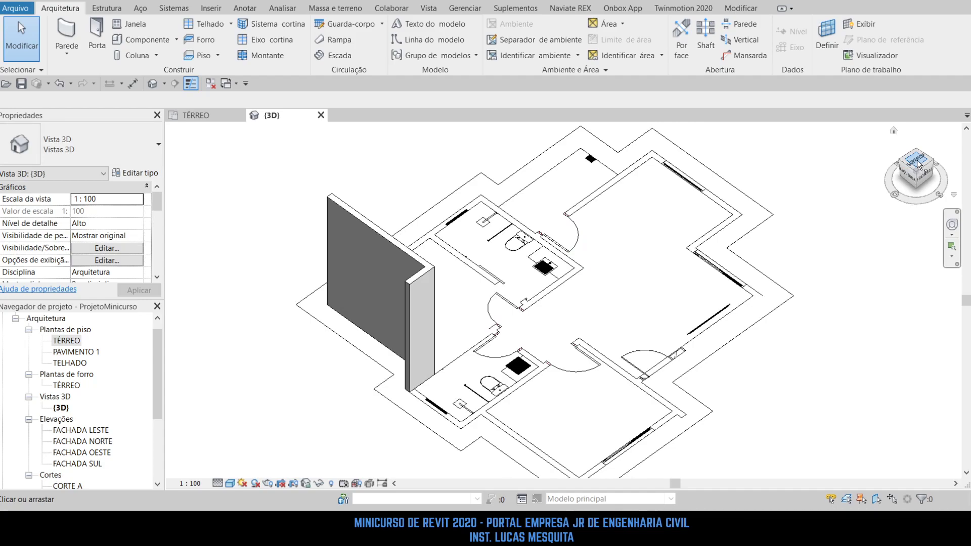
pyautogui.click(918, 165)
pyautogui.moveTo(916, 166)
pyautogui.mouseDown()
pyautogui.moveTo(935, 164)
pyautogui.moveTo(933, 146)
pyautogui.moveTo(921, 144)
pyautogui.moveTo(917, 163)
pyautogui.mouseUp()
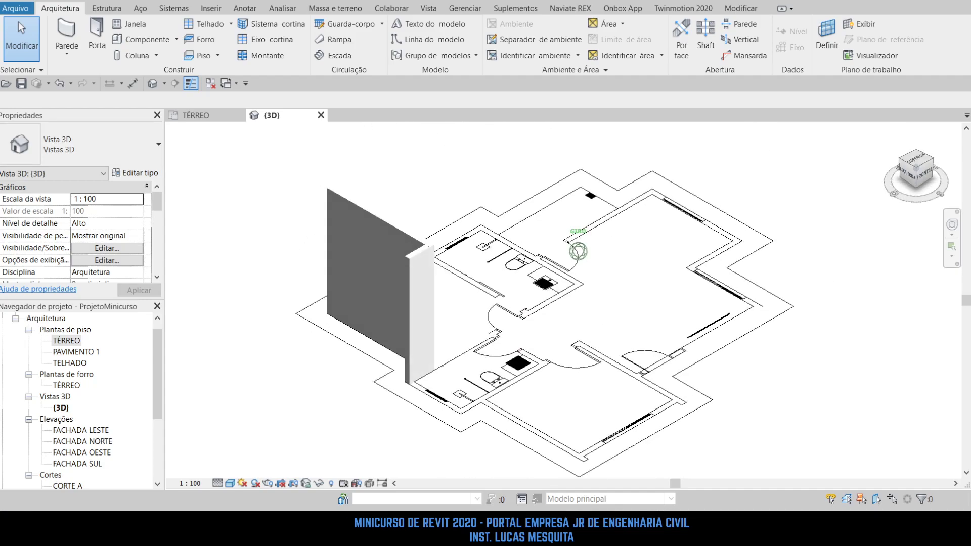
pyautogui.scroll(-2, 792, 217)
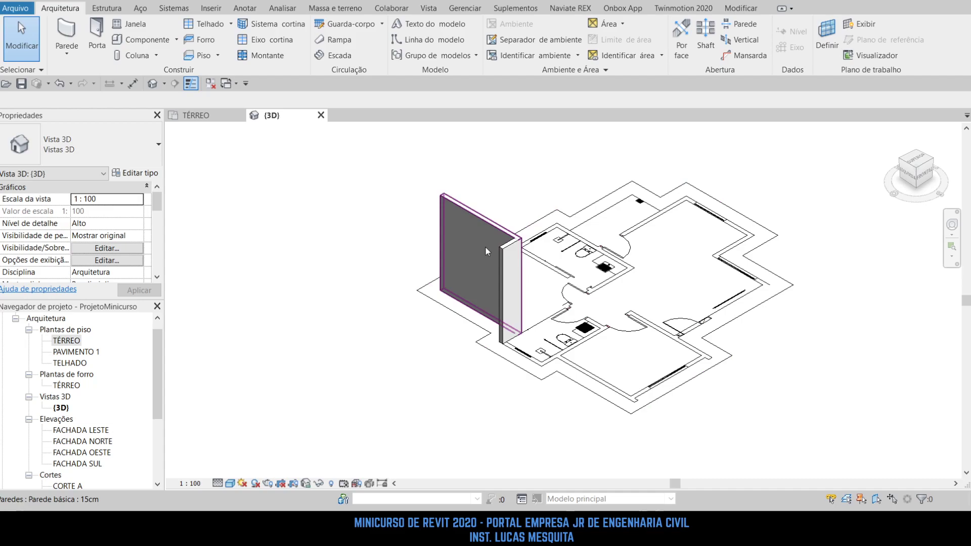
pyautogui.scroll(3, 485, 246)
pyautogui.scroll(-3, 381, 247)
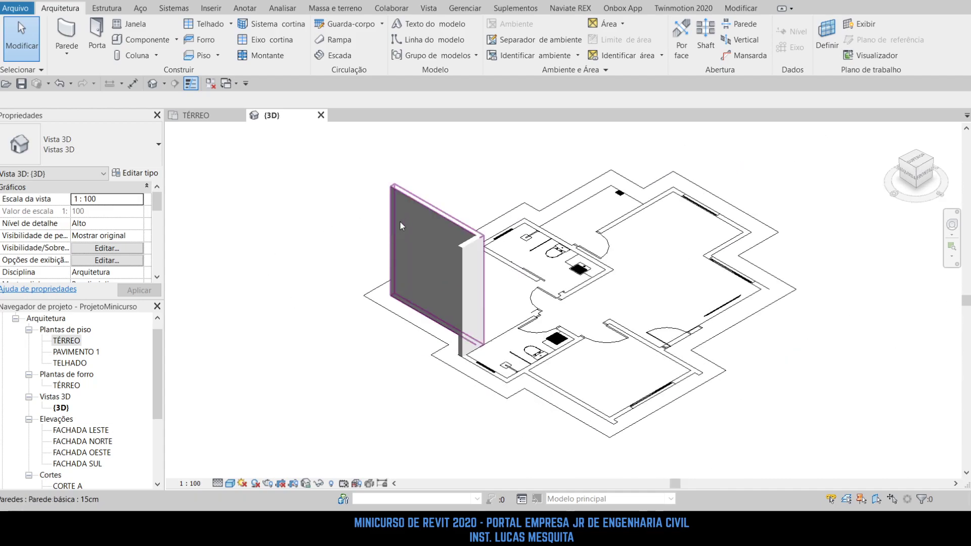
# Compare the two walls' selections, then set the long outer wall's base offset to 50 cm.
pyautogui.click(411, 246)
pyautogui.click(467, 269)
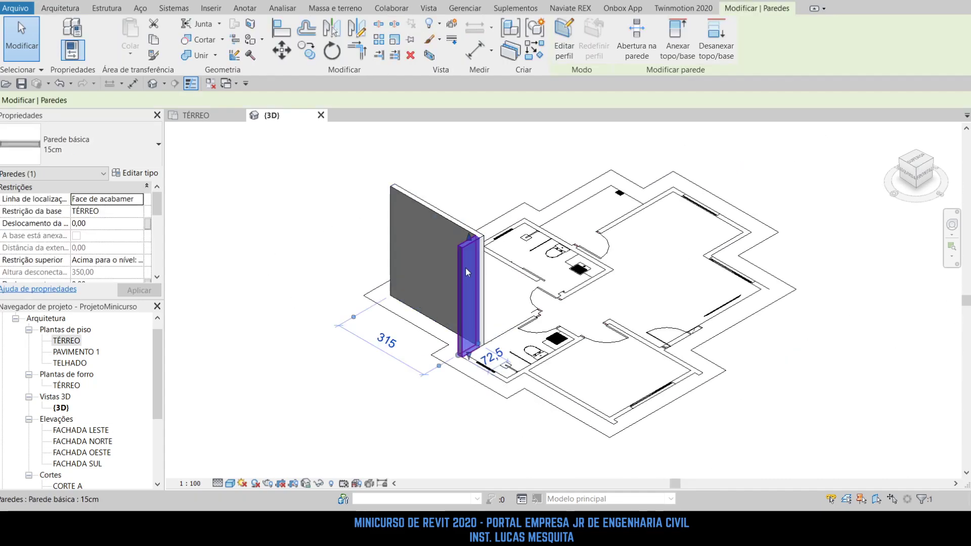
pyautogui.click(335, 273)
pyautogui.click(430, 223)
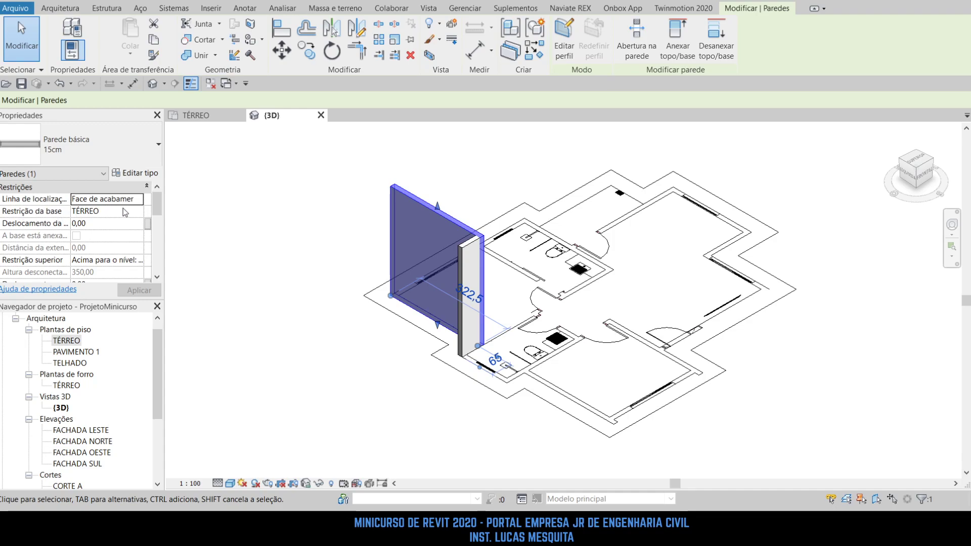
pyautogui.click(117, 227)
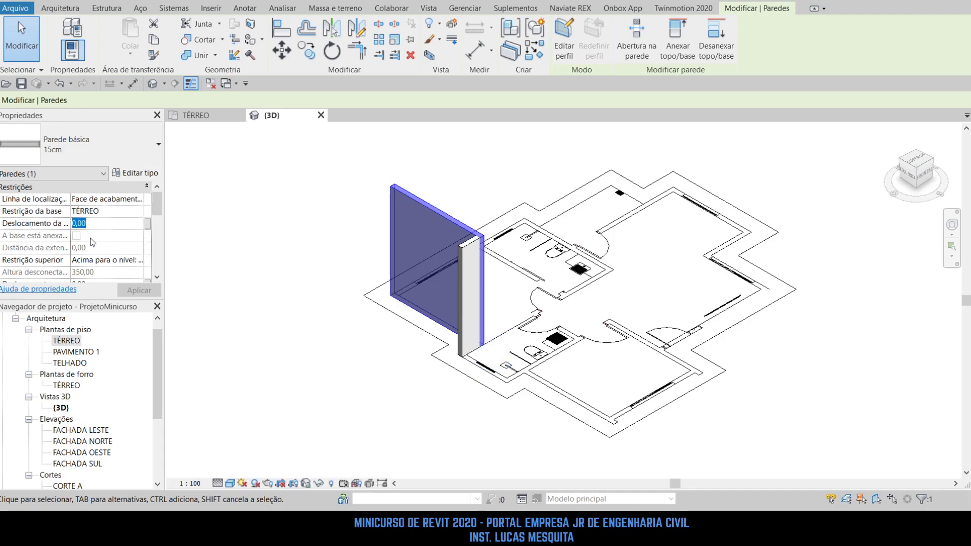
pyautogui.write('50')
pyautogui.press('Return')
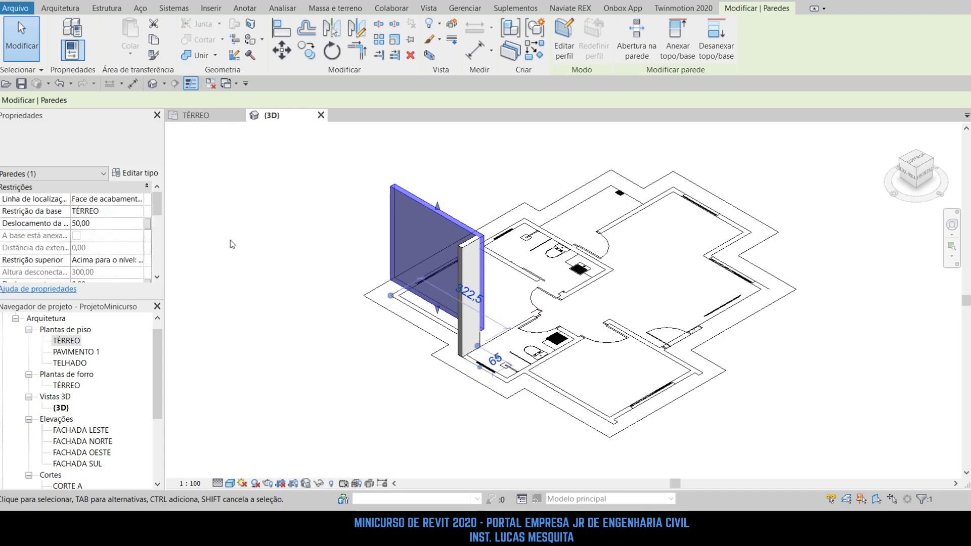
pyautogui.click(335, 299)
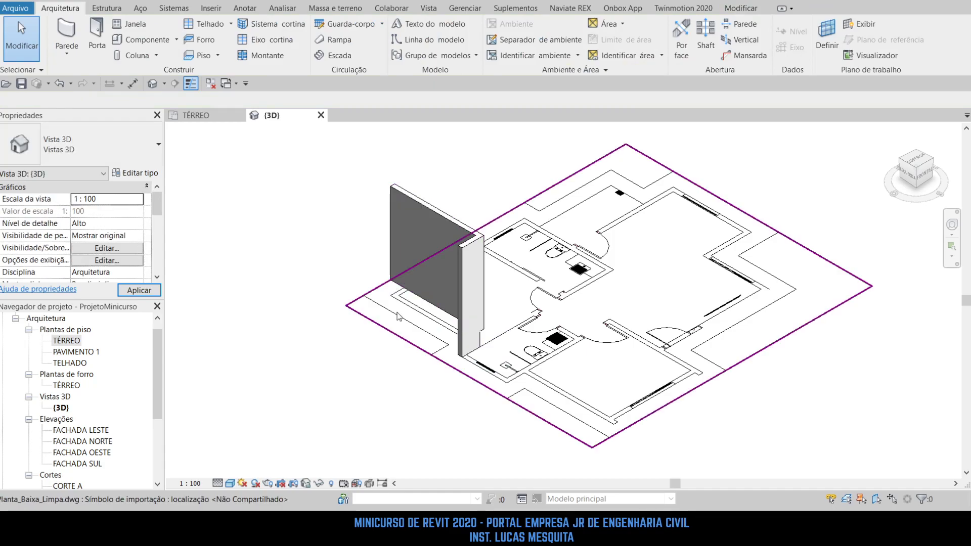
# View the walls from a lower side angle and set the long wall's base offset back to 0.
pyautogui.keyDown('shift'); pyautogui.moveTo(417, 336); pyautogui.dragTo(434, 217, button='middle'); pyautogui.keyUp('shift')
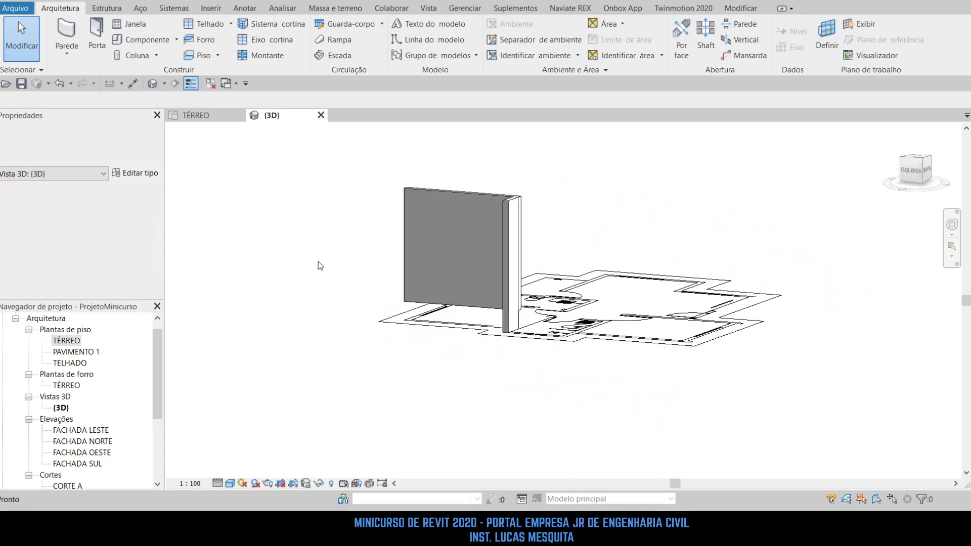
pyautogui.click(422, 191)
pyautogui.click(122, 224)
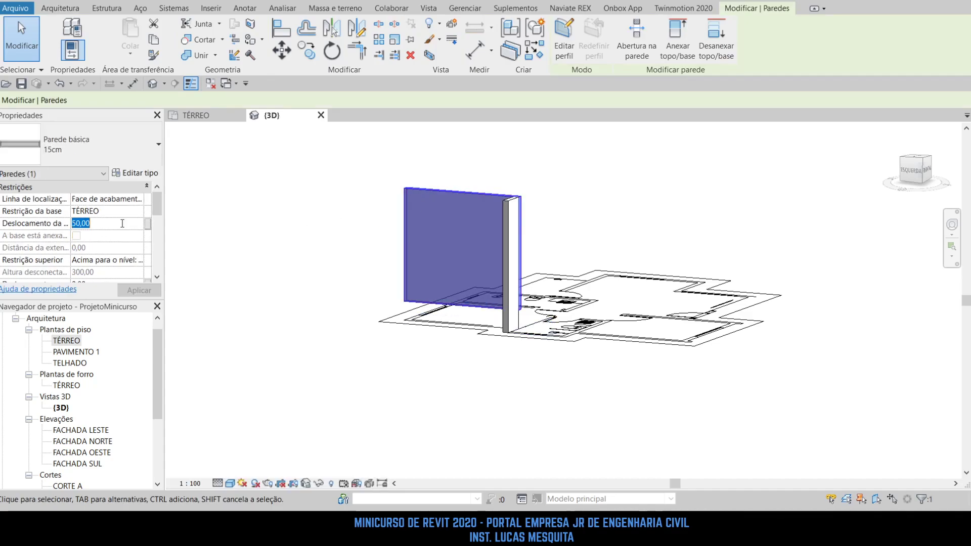
pyautogui.write('0')
pyautogui.press('Return')
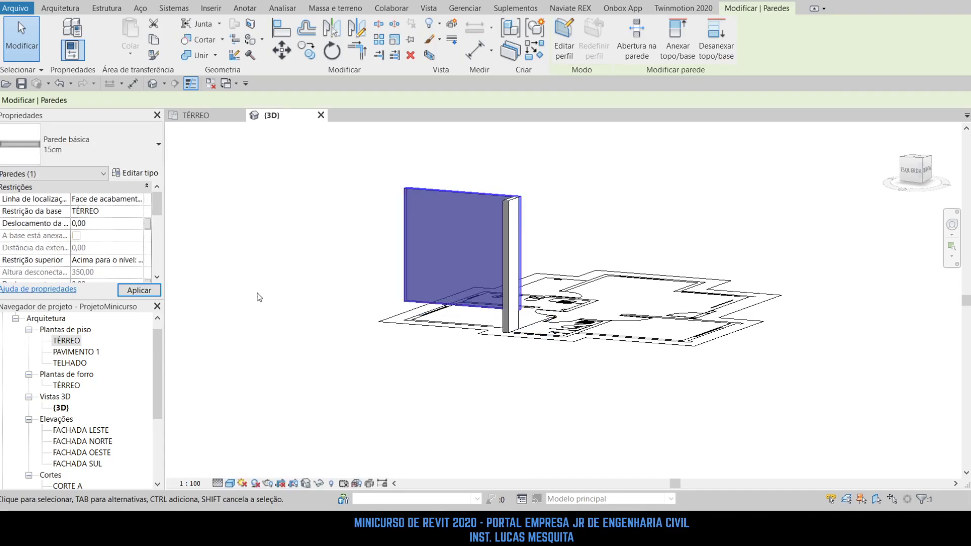
pyautogui.click(197, 284)
# Set the long wall's base offset to 50 cm once more and return it to 0.
pyautogui.click(423, 232)
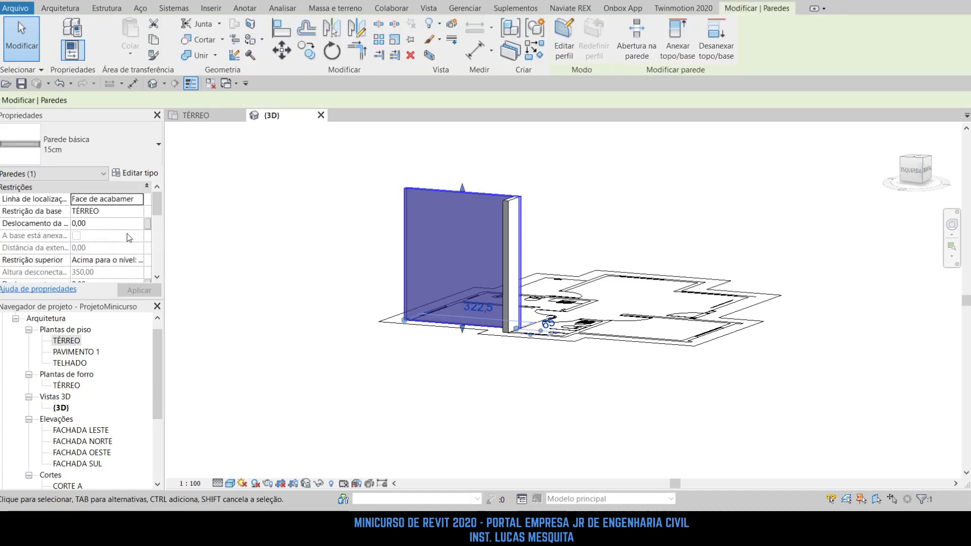
pyautogui.click(102, 225)
pyautogui.write('50')
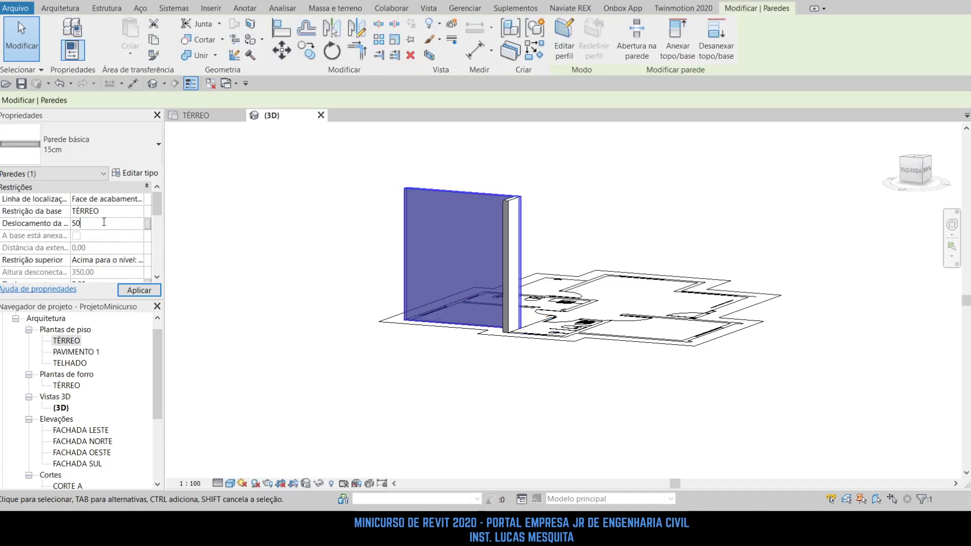
pyautogui.moveTo(232, 234)
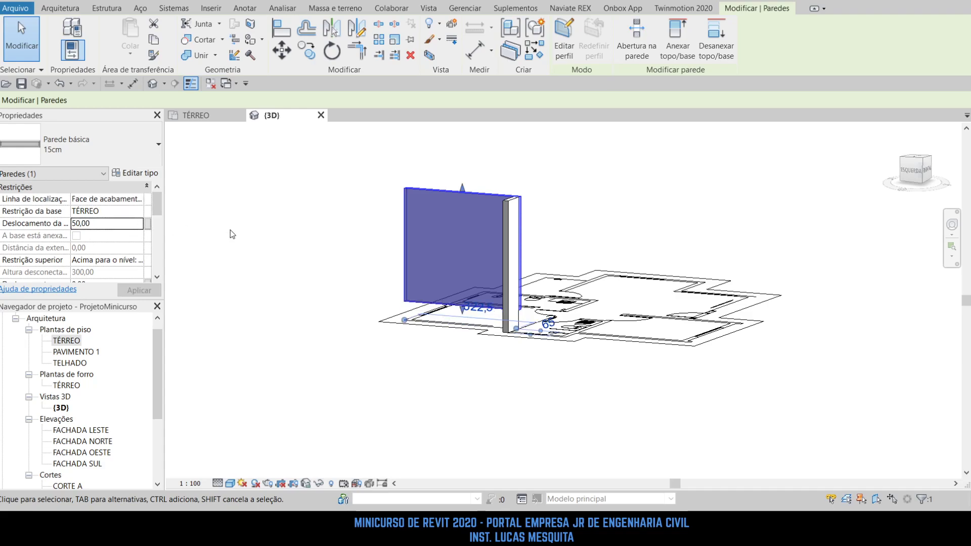
pyautogui.click(99, 225)
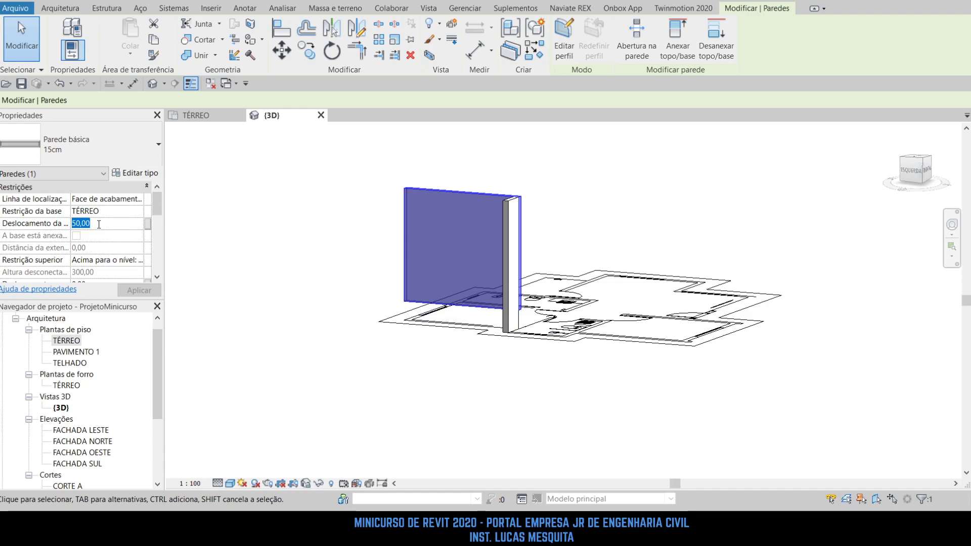
pyautogui.write('0')
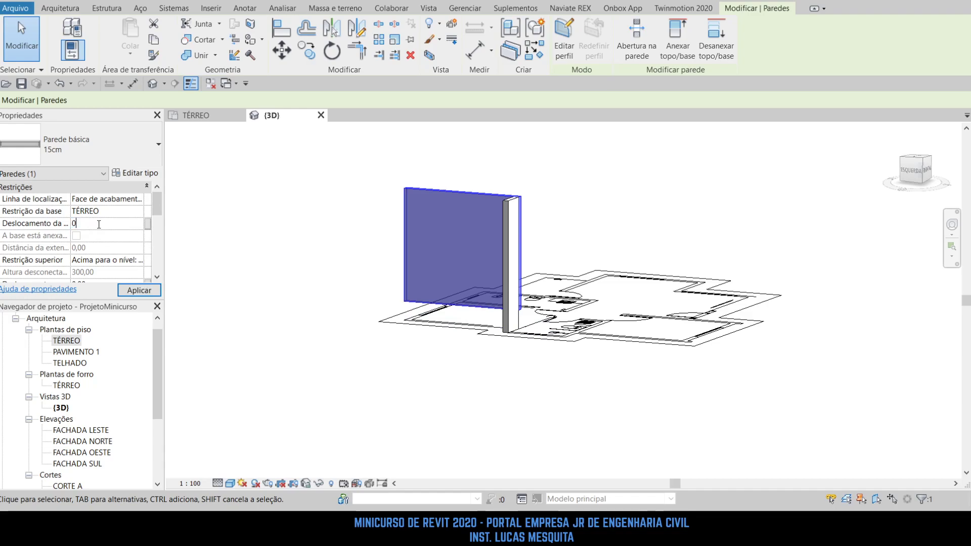
pyautogui.moveTo(212, 219)
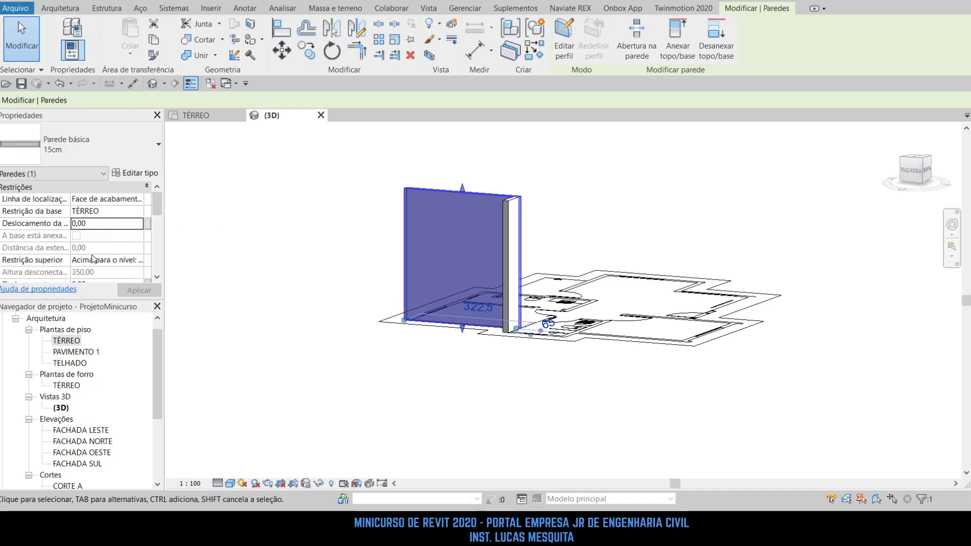
# Set the long wall's top constraint to the level above PAVIMENTO 1.
pyautogui.scroll(-1, 101, 247)
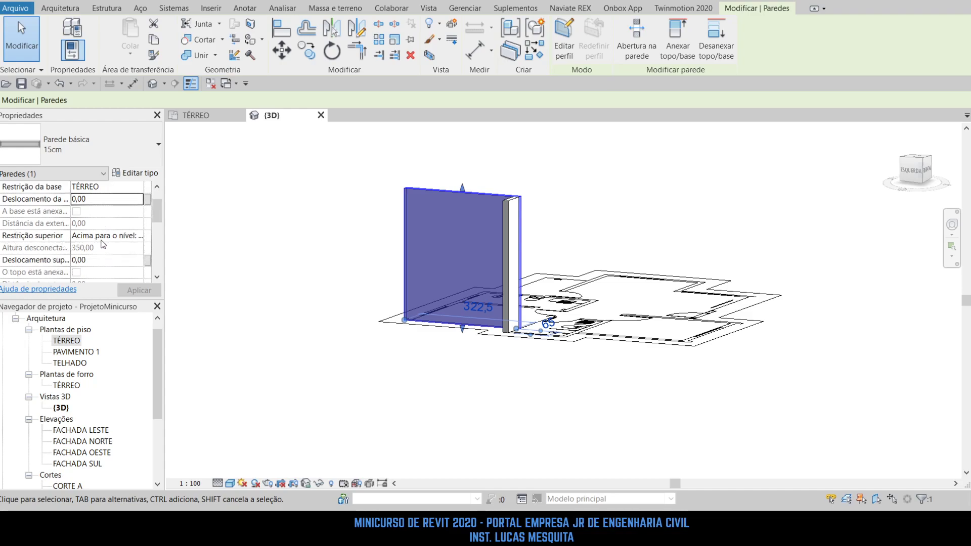
pyautogui.click(141, 236)
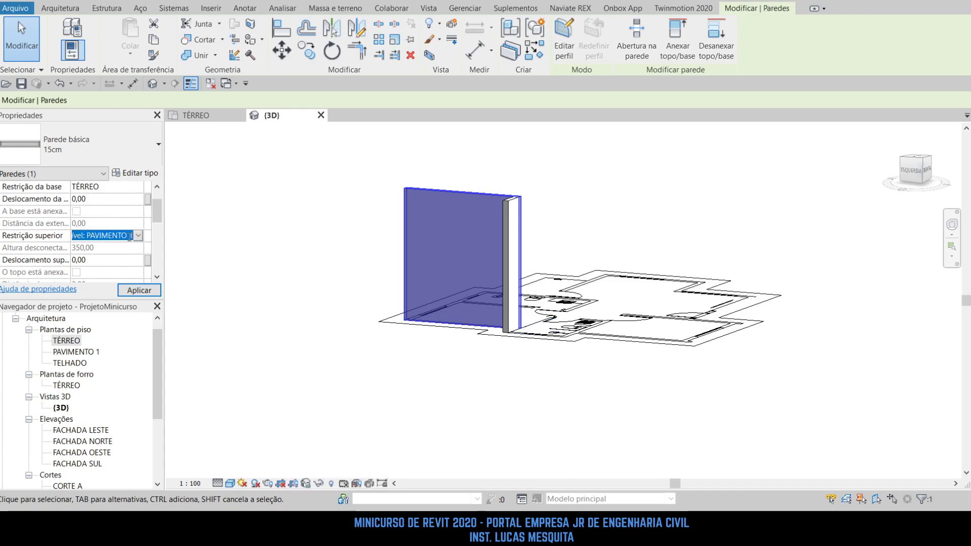
pyautogui.click(139, 290)
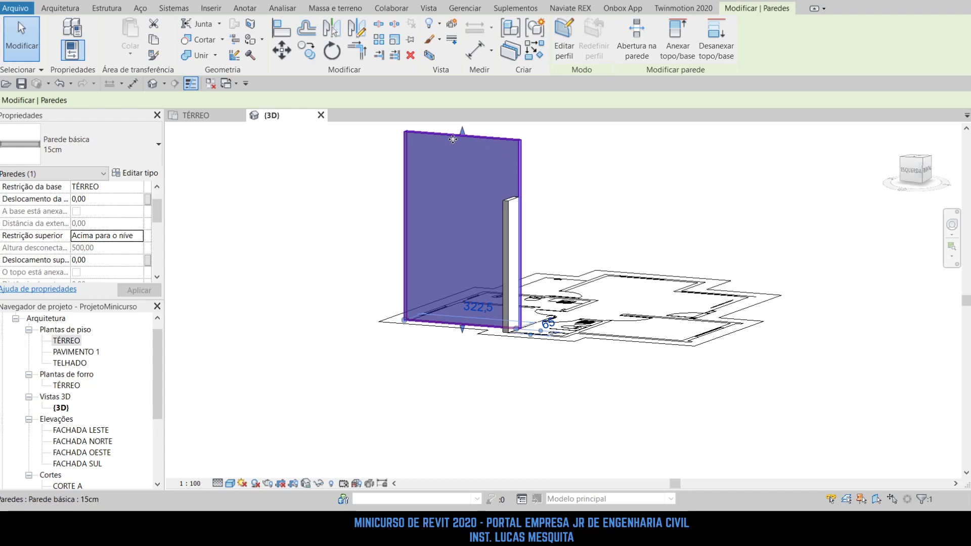
# Return the long wall's top constraint to PAVIMENTO 1 and set its top offset to -50 cm.
pyautogui.click(141, 240)
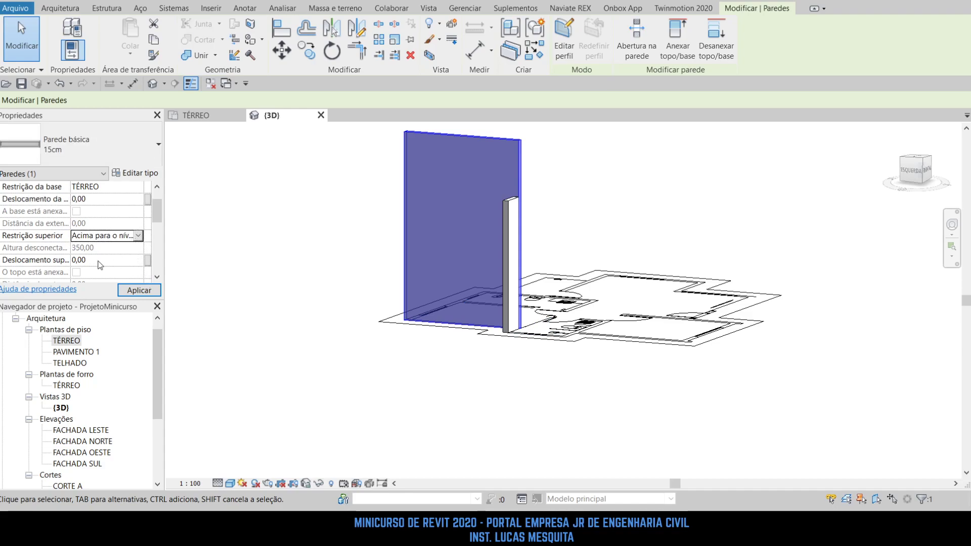
pyautogui.click(91, 260)
pyautogui.press('BackSpace')
pyautogui.press('BackSpace')
pyautogui.press('BackSpace')
pyautogui.press('BackSpace')
pyautogui.write('-50')
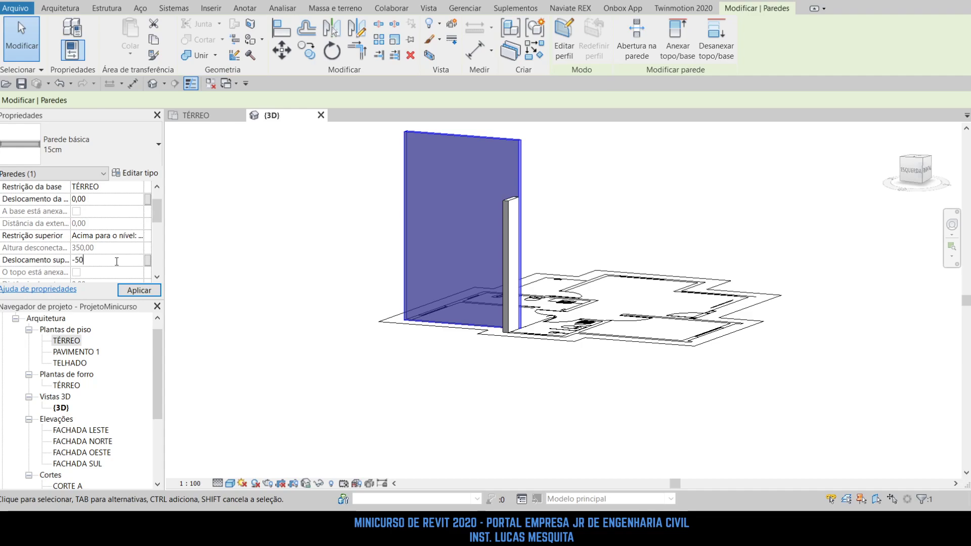
pyautogui.press('Return')
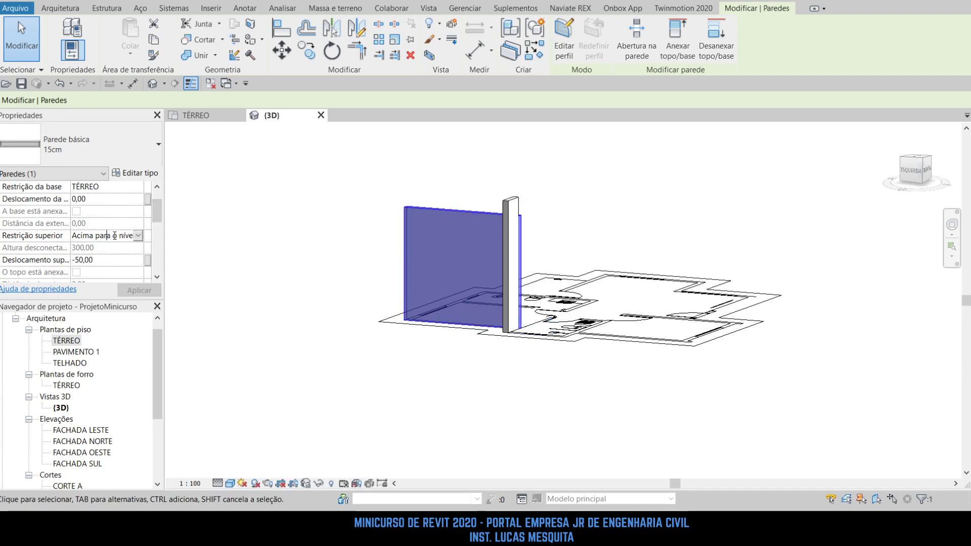
# Set the long wall's top offset to 50 cm, keeping its top constraint at PAVIMENTO 1.
pyautogui.click(137, 236)
pyautogui.click(117, 262)
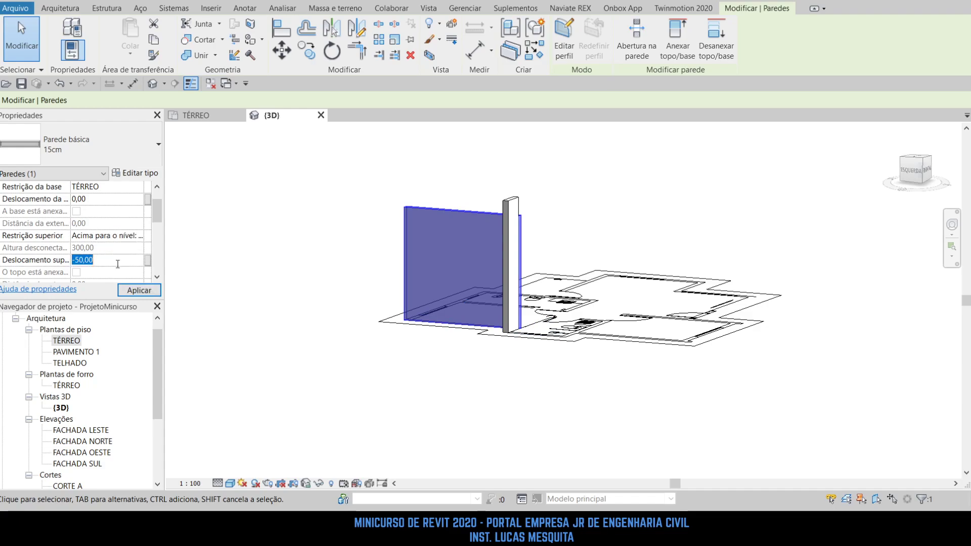
pyautogui.write('5')
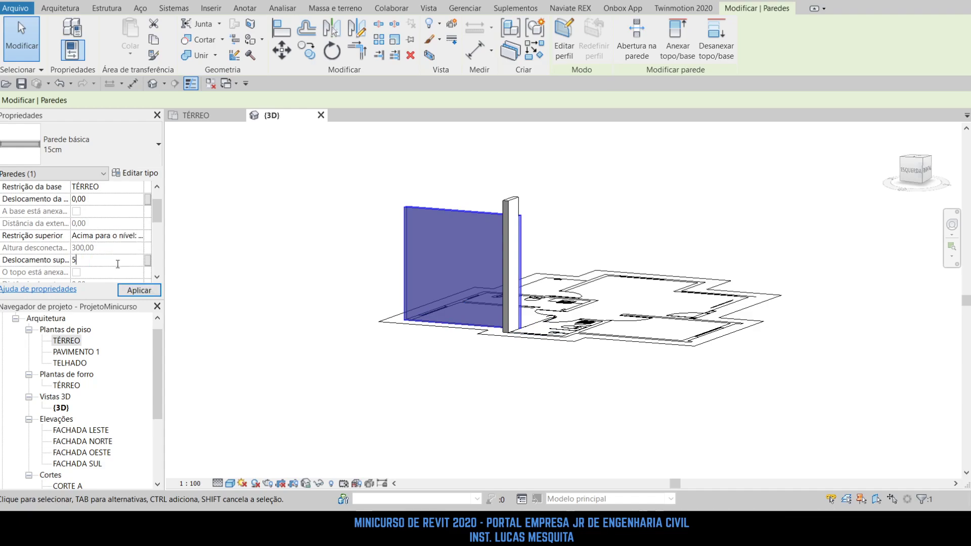
pyautogui.write('0')
pyautogui.press('Return')
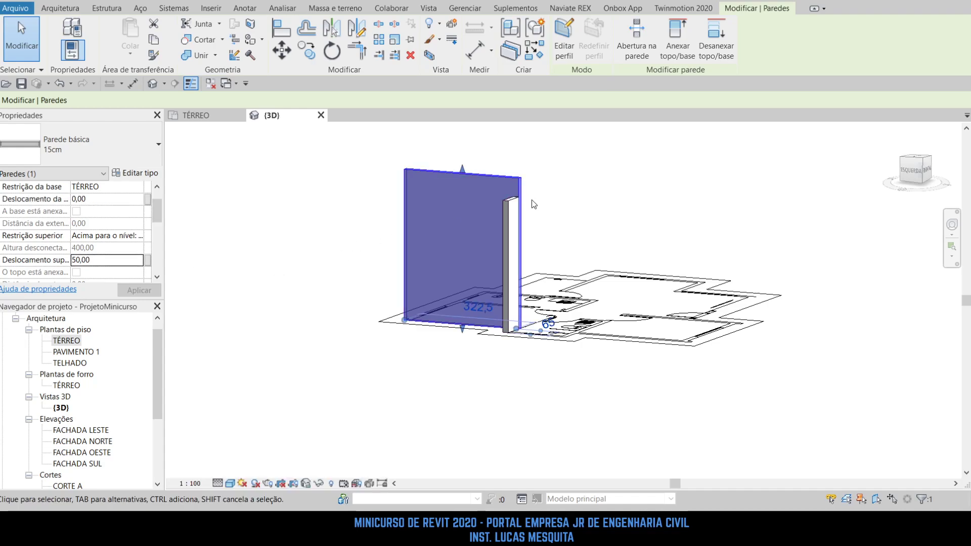
# Inspect the top of the long wall up close and reset its top offset to 0.
pyautogui.scroll(2, 511, 207)
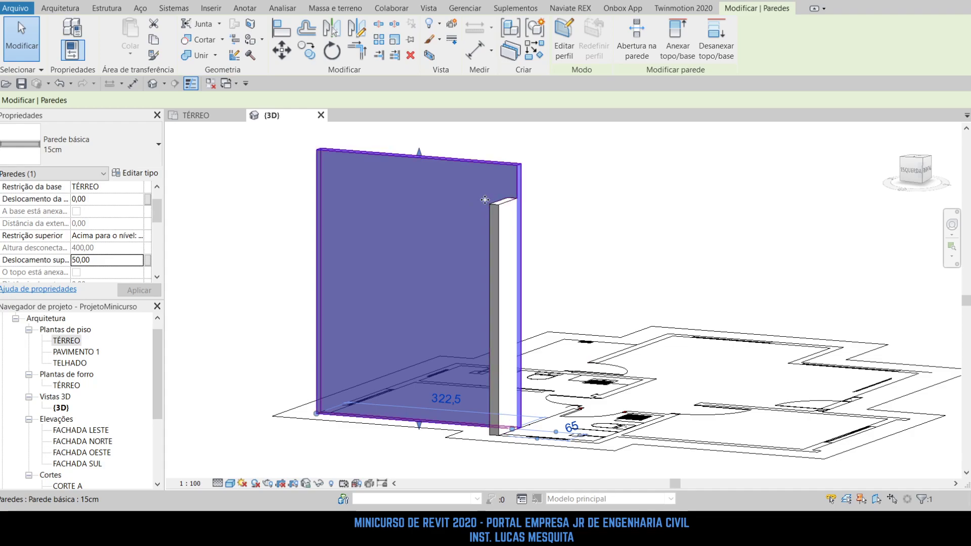
pyautogui.click(117, 258)
pyautogui.write('0')
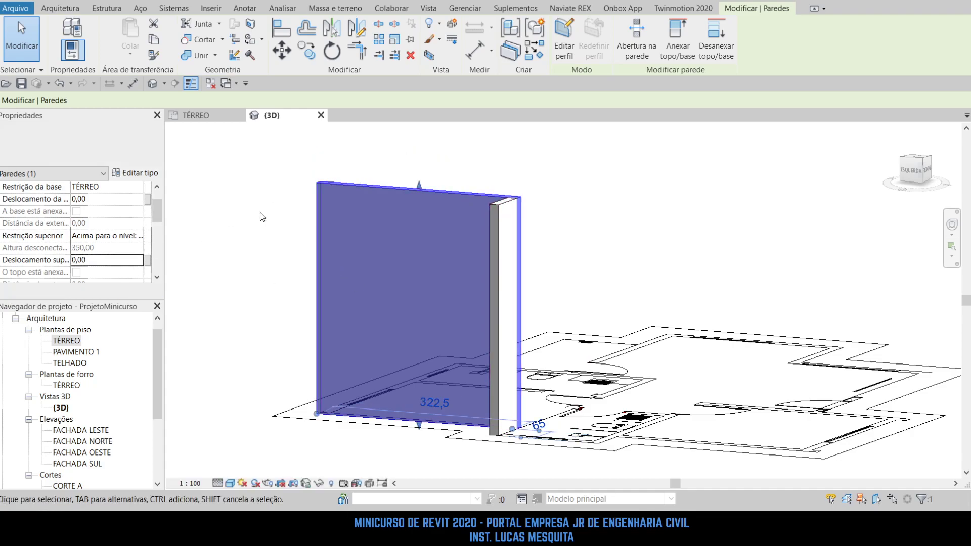
# Examine the long wall's room bounding, structural, dimension, identity and phase properties without changing them, then deselect the wall.
pyautogui.scroll(-2, 268, 220)
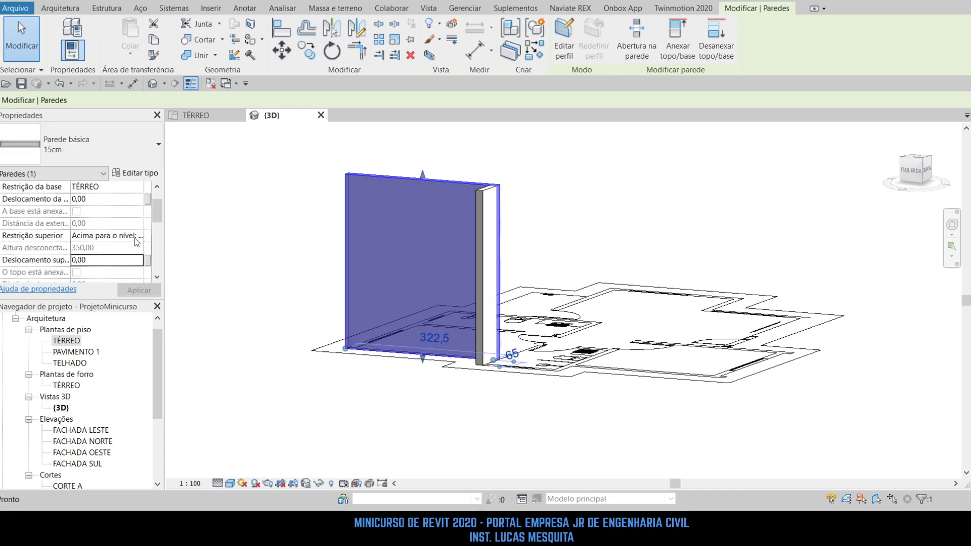
pyautogui.scroll(-2, 137, 241)
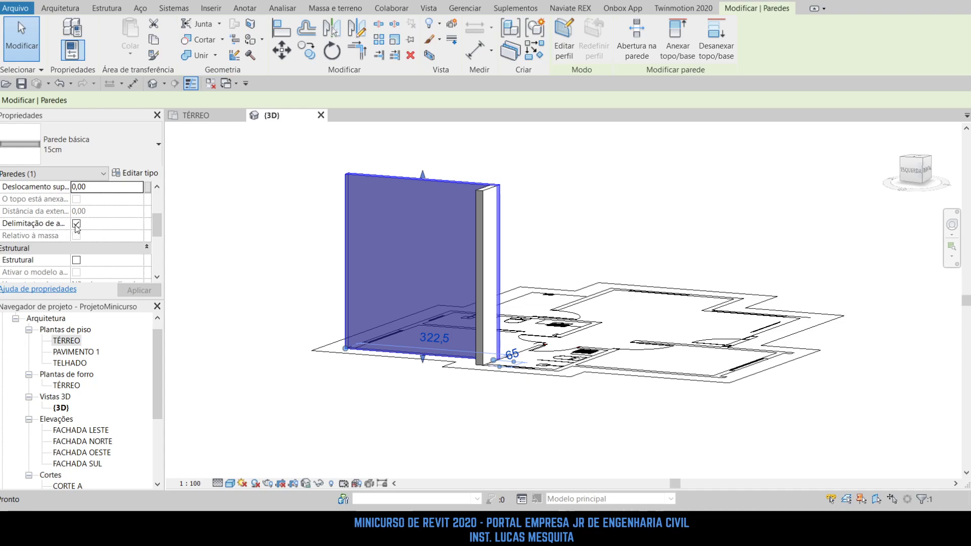
pyautogui.scroll(-1, 75, 238)
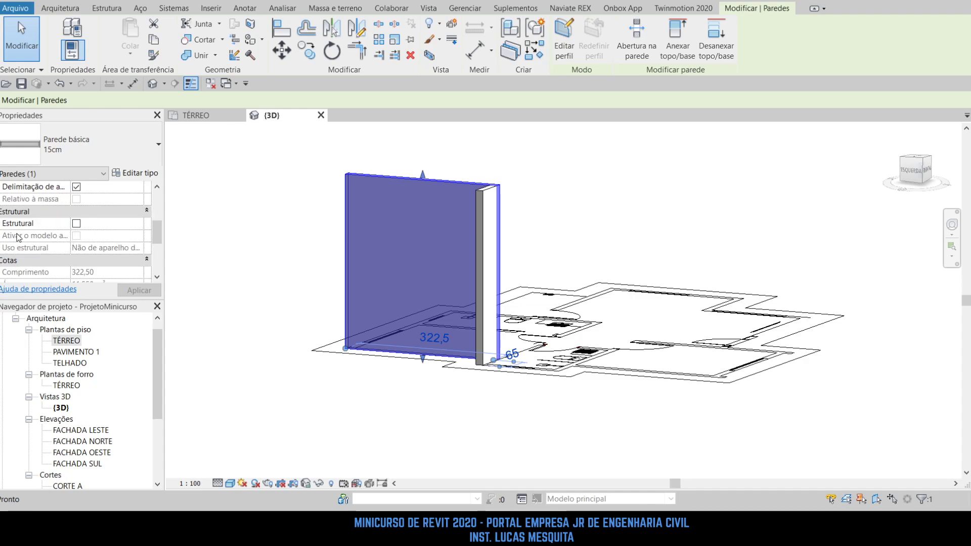
pyautogui.scroll(-3, 91, 241)
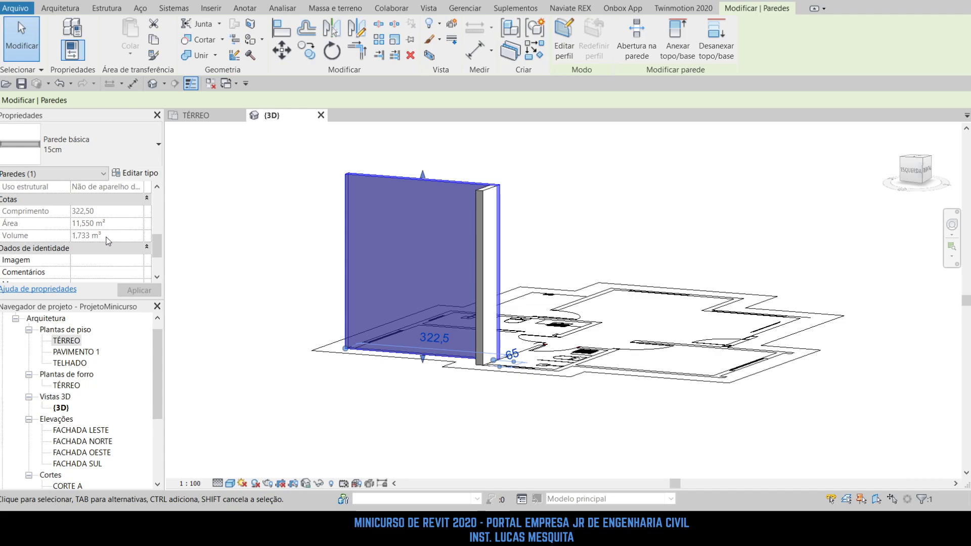
pyautogui.scroll(-2, 108, 242)
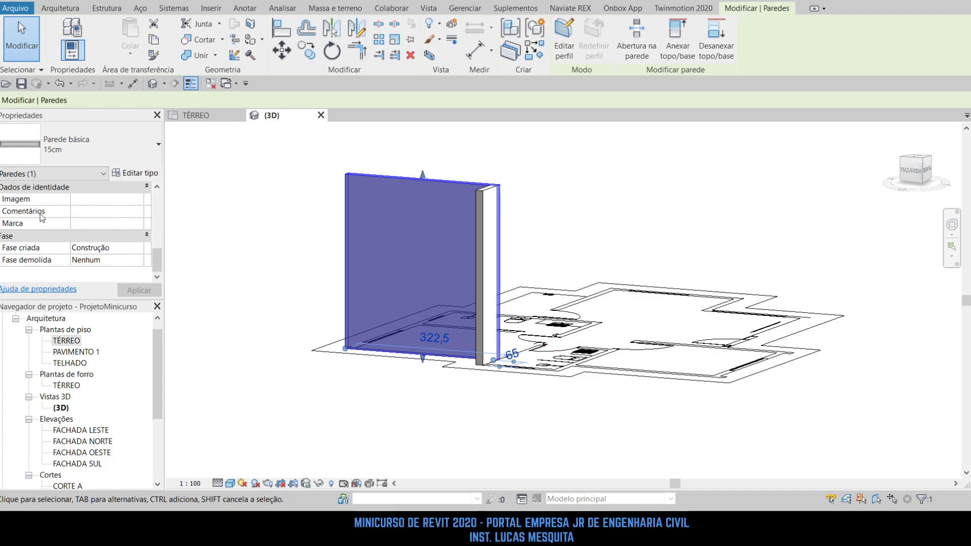
pyautogui.click(120, 213)
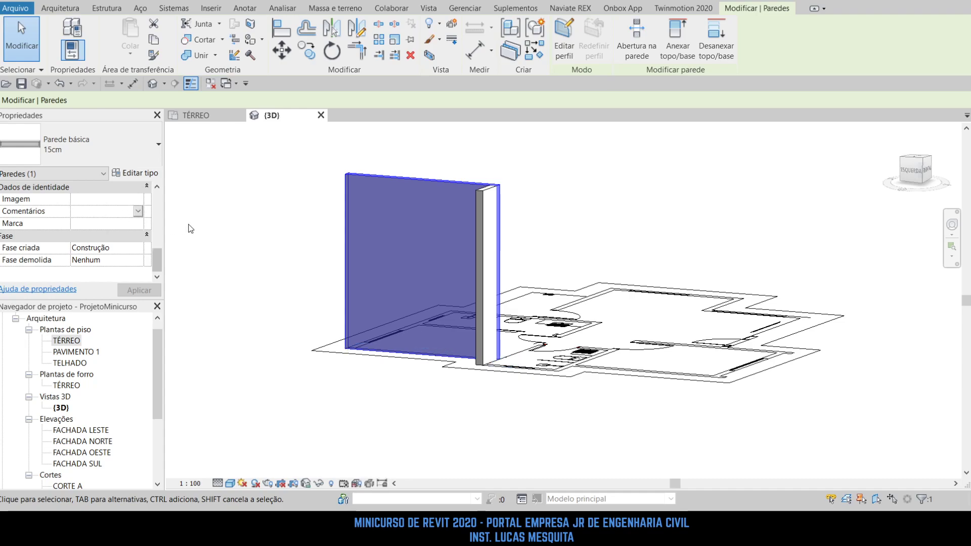
pyautogui.click(117, 224)
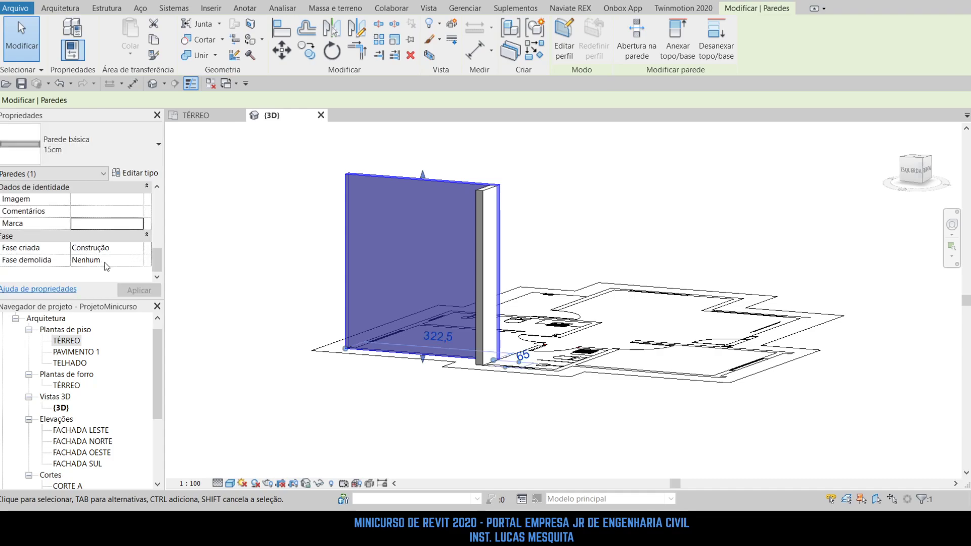
pyautogui.click(138, 249)
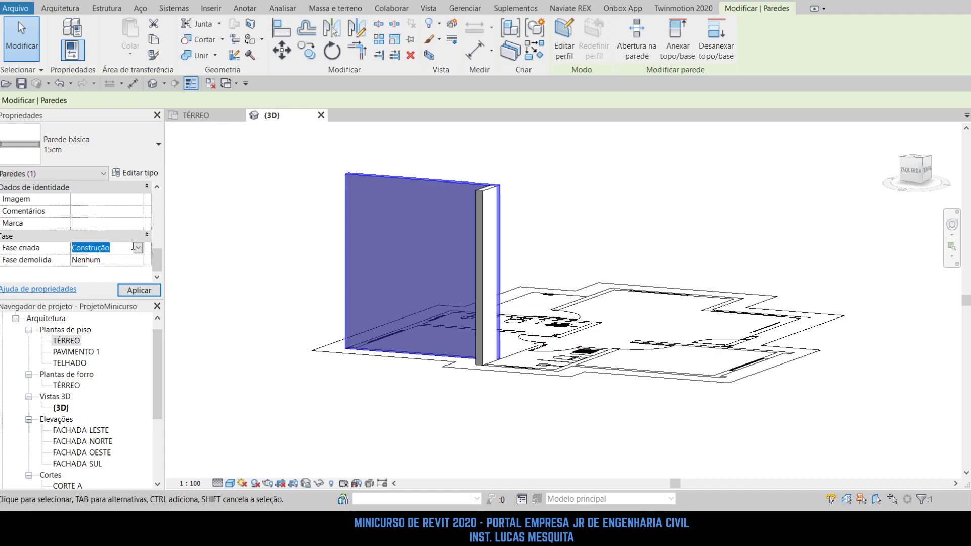
pyautogui.click(210, 256)
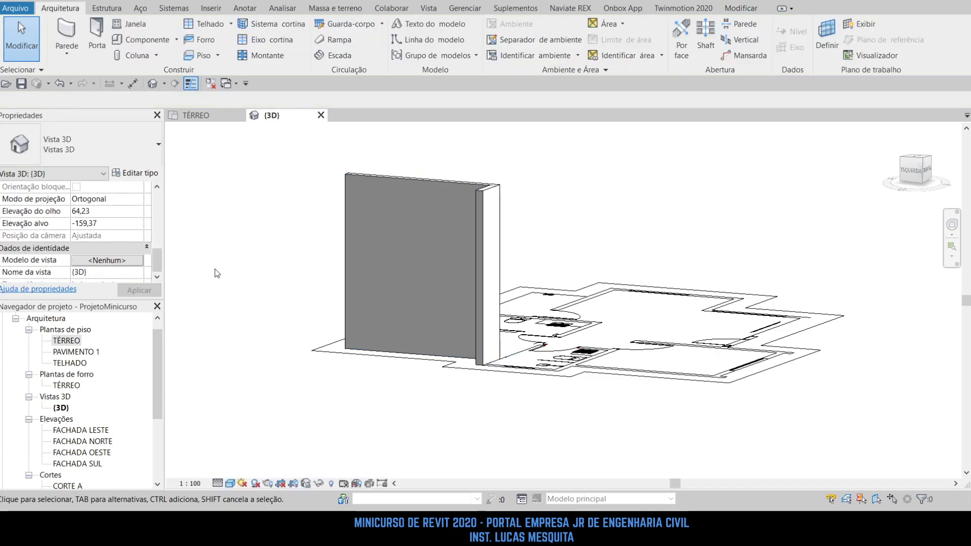
pyautogui.scroll(5, 107, 257)
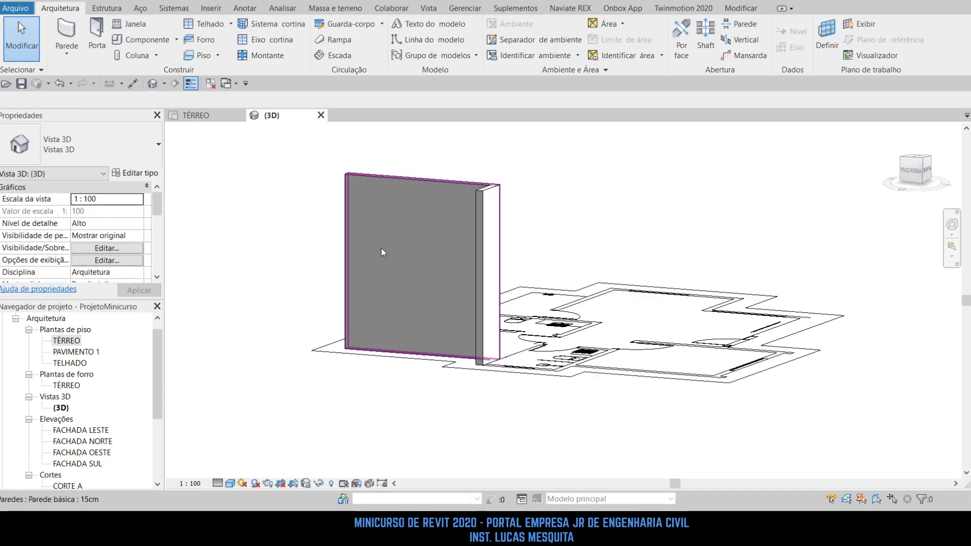
# Select the long wall in 3D and review its 15cm type properties without changing them.
pyautogui.keyDown('shift'); pyautogui.moveTo(562, 228); pyautogui.dragTo(493, 318, button='middle'); pyautogui.keyUp('shift')
pyautogui.click(388, 167)
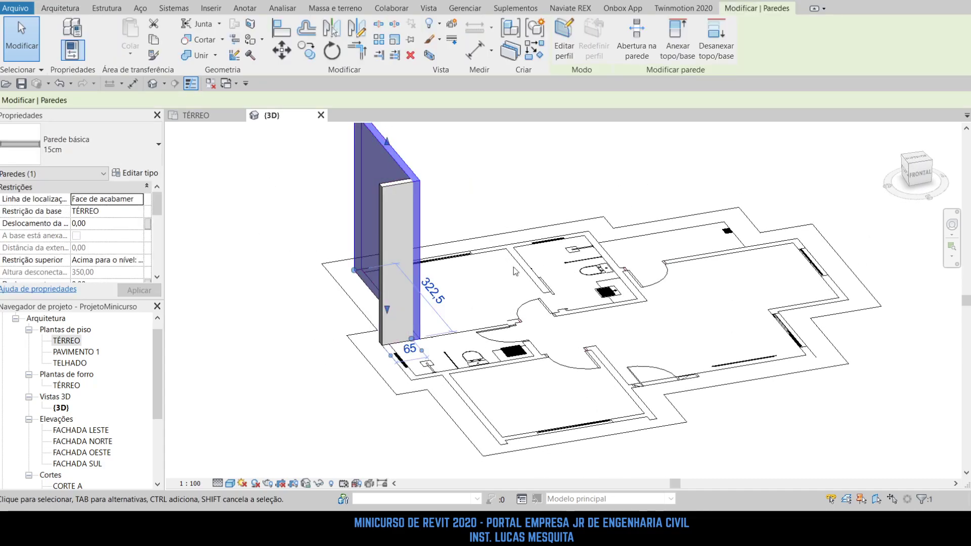
pyautogui.moveTo(524, 189); pyautogui.dragTo(512, 285, button='middle')
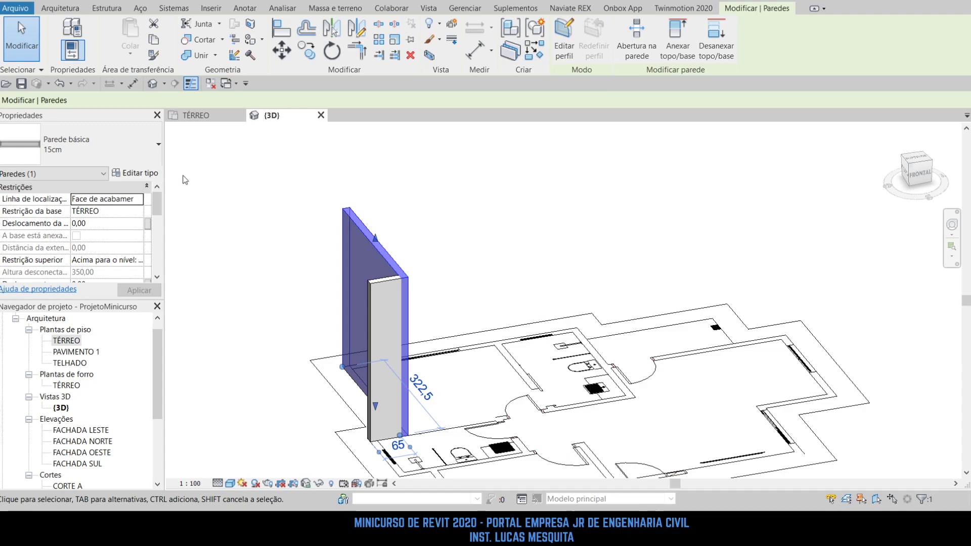
pyautogui.click(147, 174)
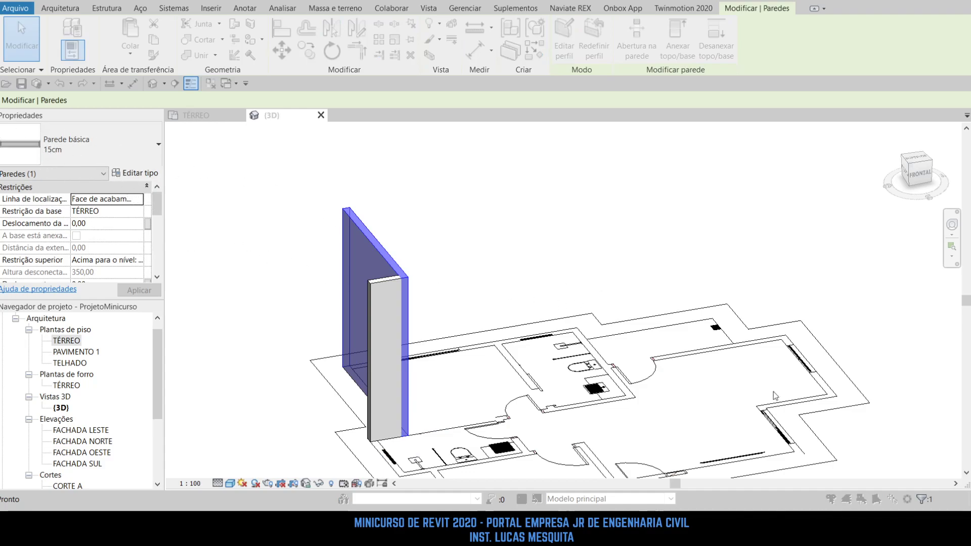
pyautogui.click(796, 413)
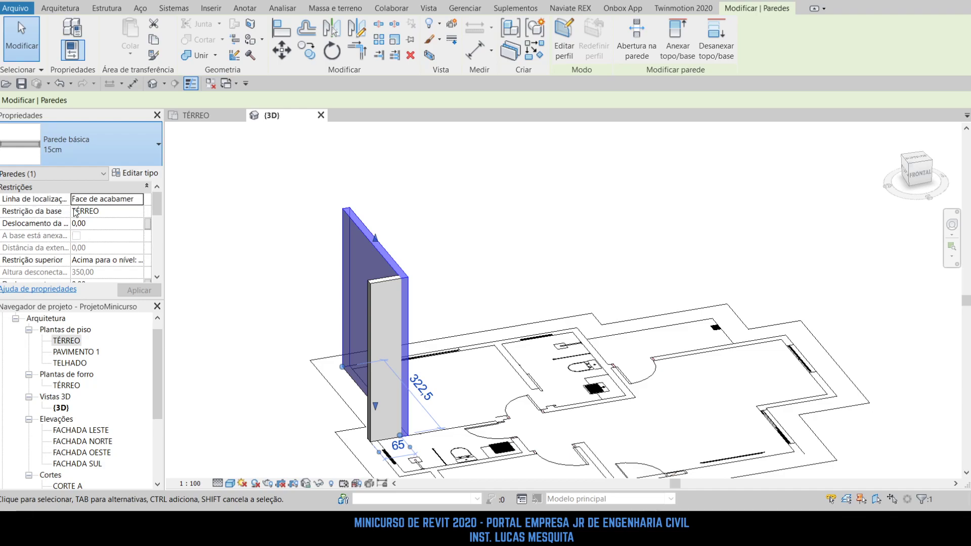
# Change the long wall's type to Parede básica 9cm - Bruta and inspect its surface in 3D.
pyautogui.click(294, 244)
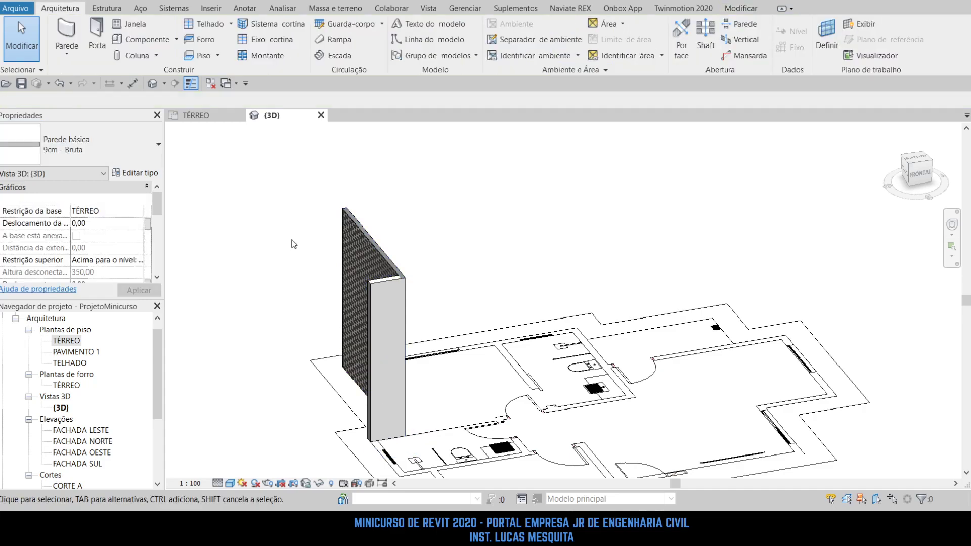
pyautogui.scroll(3, 384, 299)
pyautogui.keyDown('shift'); pyautogui.moveTo(389, 228); pyautogui.dragTo(566, 238, button='middle'); pyautogui.keyUp('shift')
pyautogui.scroll(3, 567, 236)
pyautogui.scroll(-3, 556, 218)
pyautogui.scroll(3, 467, 227)
pyautogui.scroll(-3, 566, 237)
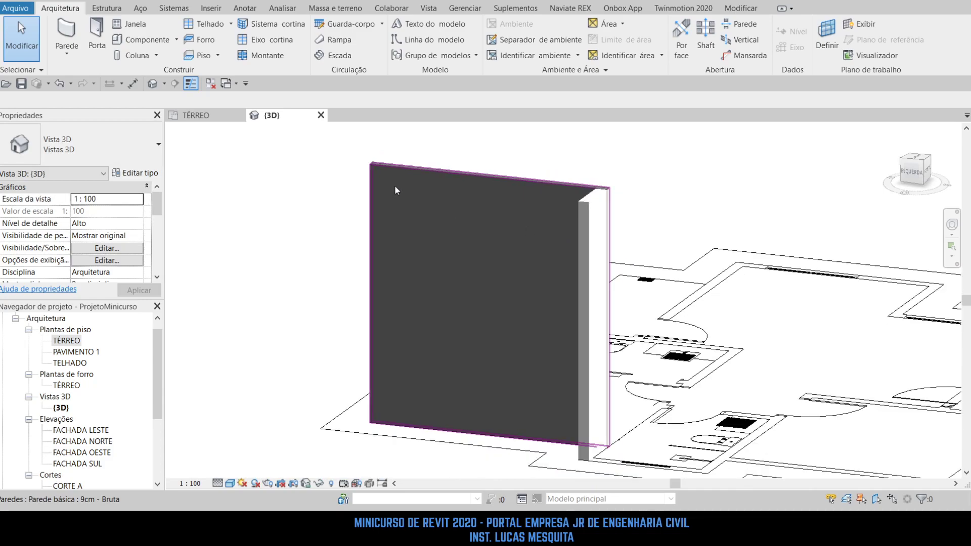
# Change the long wall's type to Parede cortina 1.50 x 2.10 and inspect the glazed panels in 3D.
pyautogui.click(370, 176)
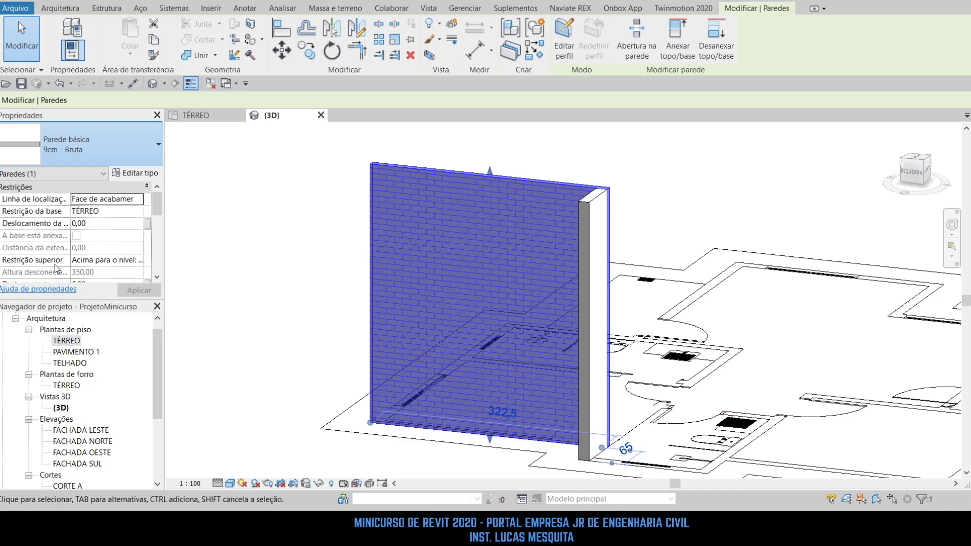
pyautogui.click(53, 230)
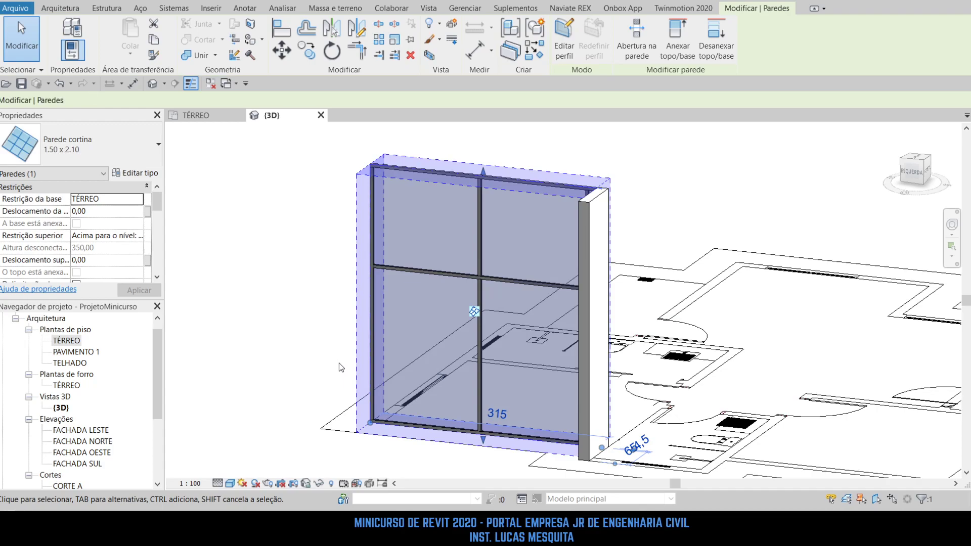
pyautogui.click(342, 368)
pyautogui.keyDown('shift'); pyautogui.moveTo(461, 382); pyautogui.dragTo(535, 396, button='middle'); pyautogui.keyUp('shift')
pyautogui.moveTo(690, 388); pyautogui.dragTo(604, 279, button='middle')
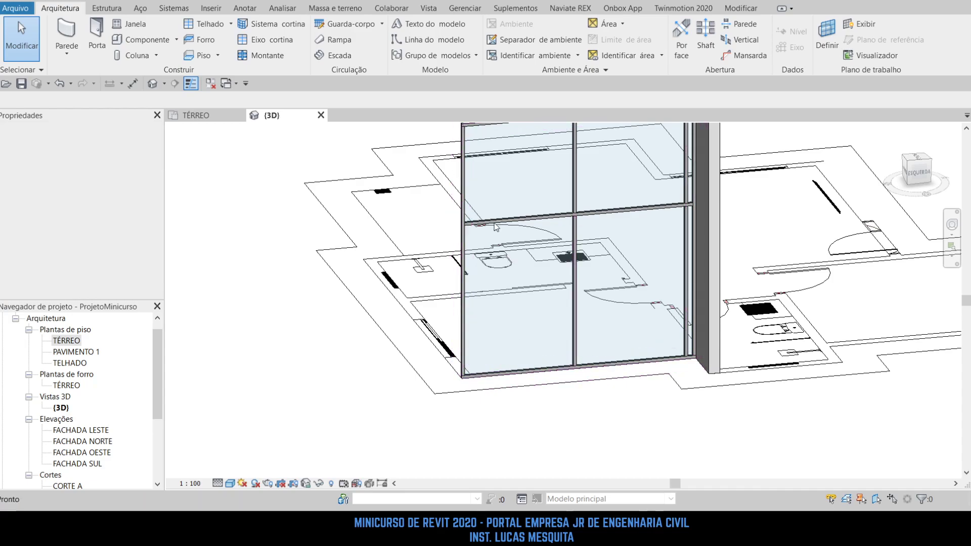
# Change the curtain wall's type to Parede cortina Abertura and inspect the open frame up close, then deselect it.
pyautogui.click(497, 171)
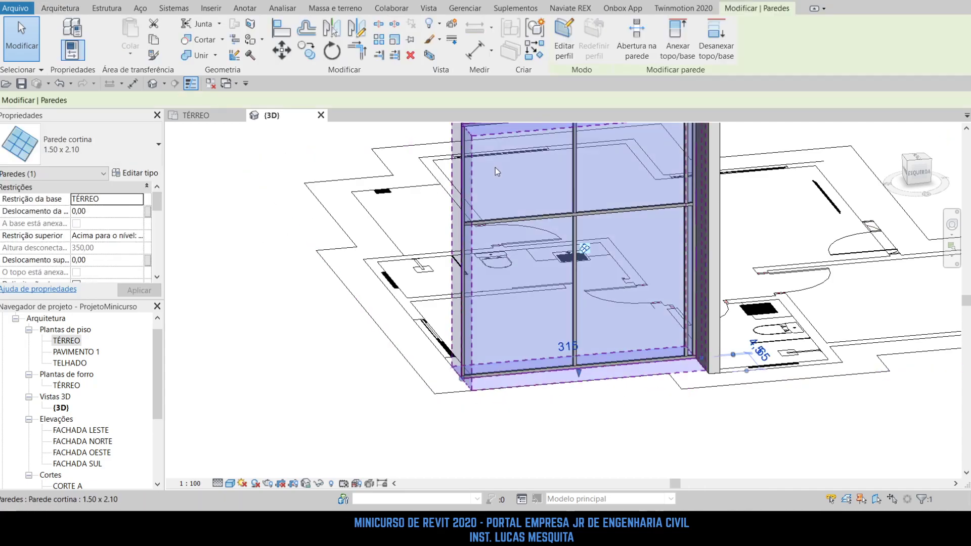
pyautogui.keyDown('shift'); pyautogui.moveTo(428, 211); pyautogui.dragTo(515, 246, button='middle'); pyautogui.keyUp('shift')
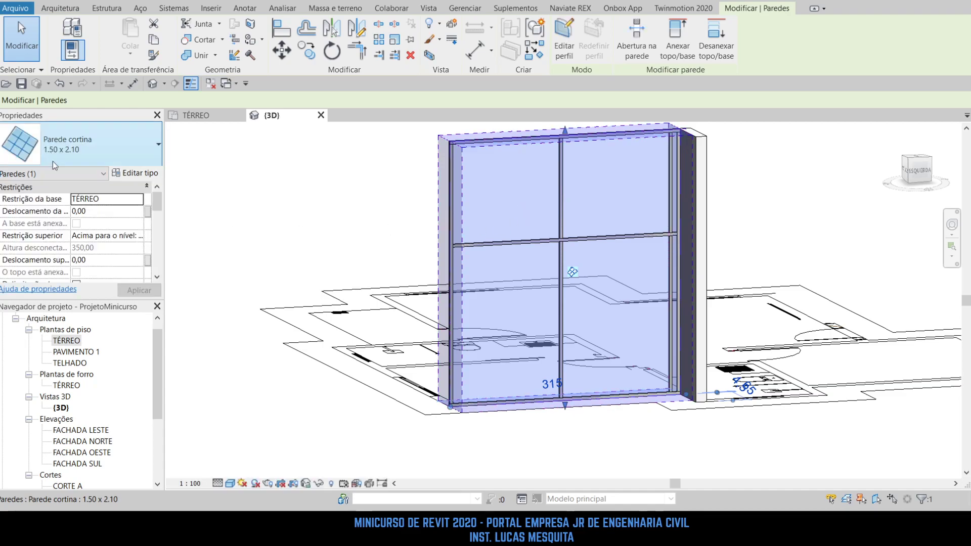
pyautogui.click(75, 224)
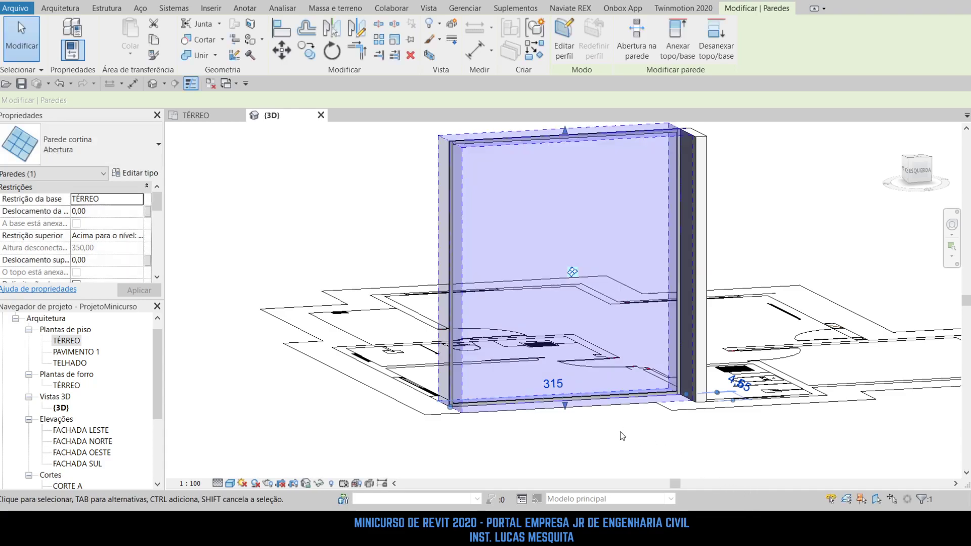
pyautogui.press('Escape')
pyautogui.keyDown('shift'); pyautogui.moveTo(519, 240); pyautogui.dragTo(462, 232, button='middle'); pyautogui.keyUp('shift')
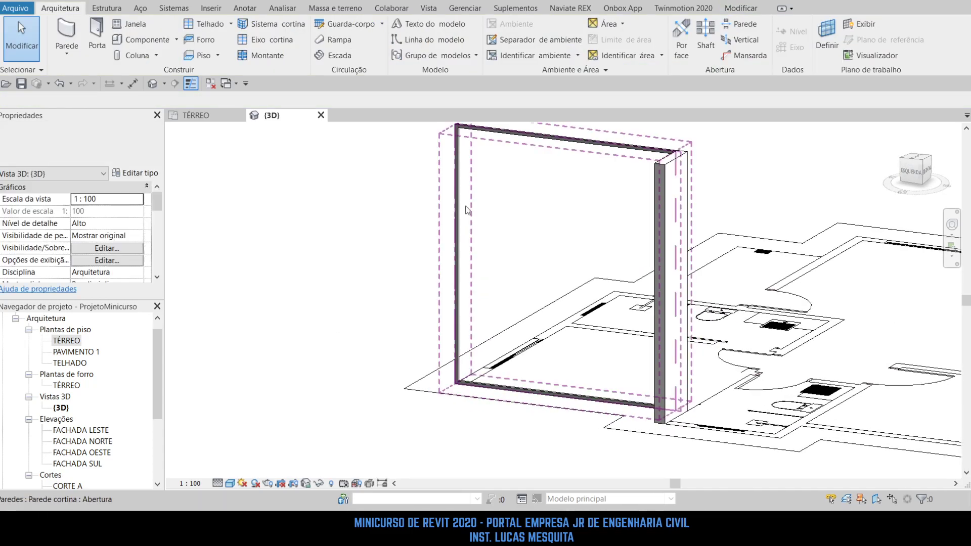
pyautogui.click(459, 206)
pyautogui.scroll(3, 526, 126)
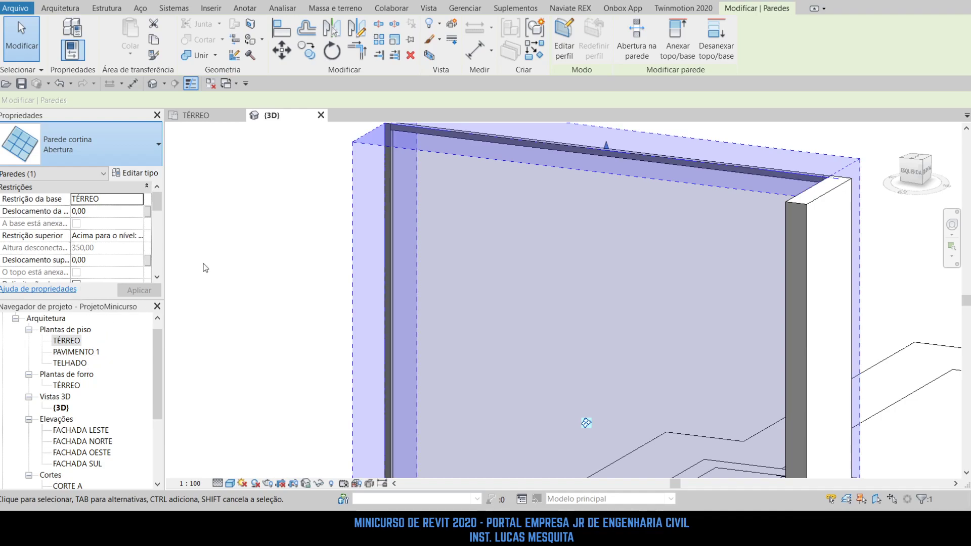
pyautogui.scroll(-3, 203, 271)
pyautogui.moveTo(262, 268); pyautogui.dragTo(360, 234, button='middle')
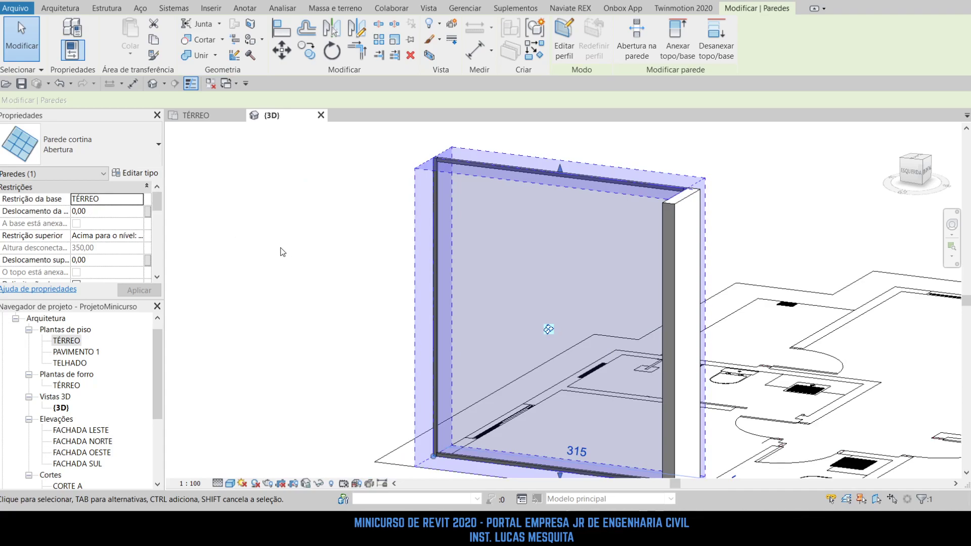
pyautogui.click(297, 223)
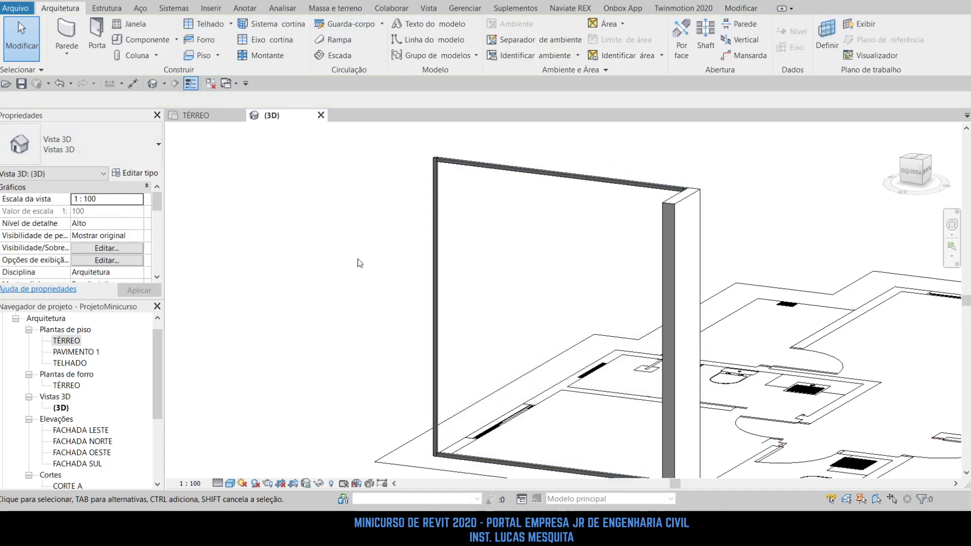
# Return the long wall to the Parede básica 15cm type.
pyautogui.scroll(-3, 309, 245)
pyautogui.click(410, 222)
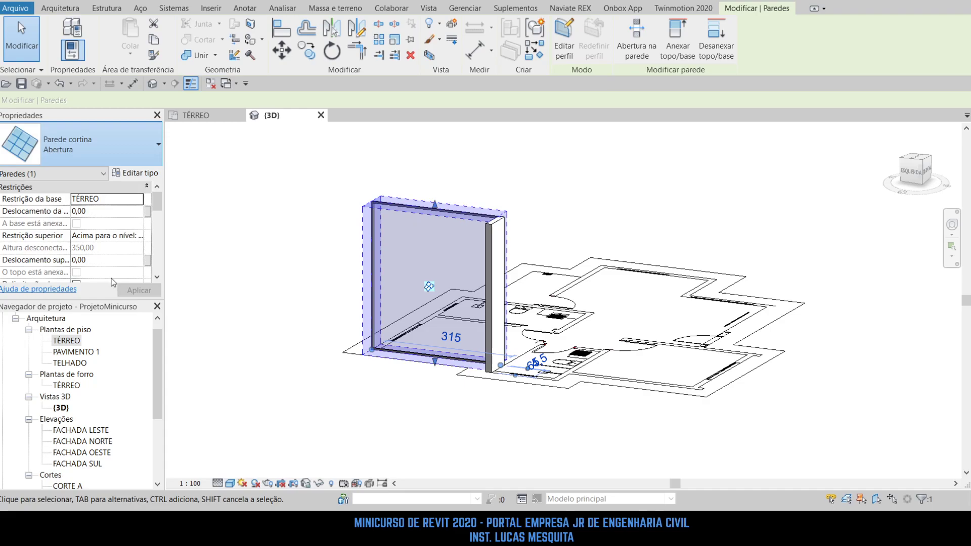
pyautogui.click(252, 239)
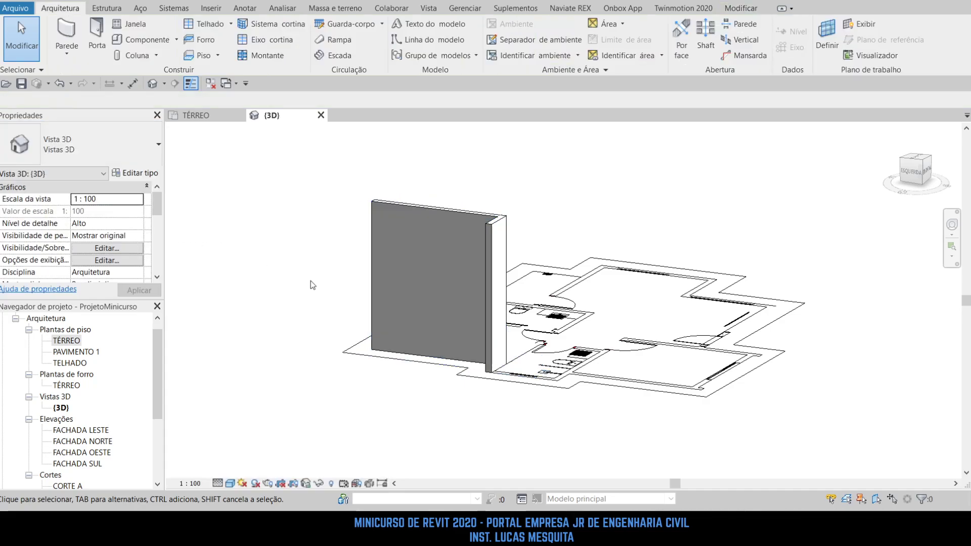
# Use the long wall's type properties to give it the type 15cm - Tijolo 9cm/Tinta ambos os lados, then deselect it.
pyautogui.click(370, 221)
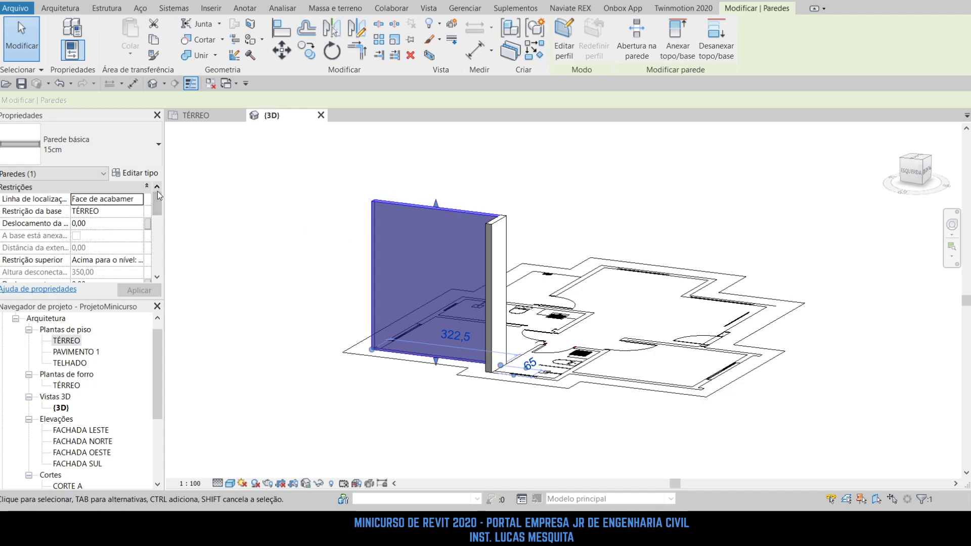
pyautogui.click(149, 177)
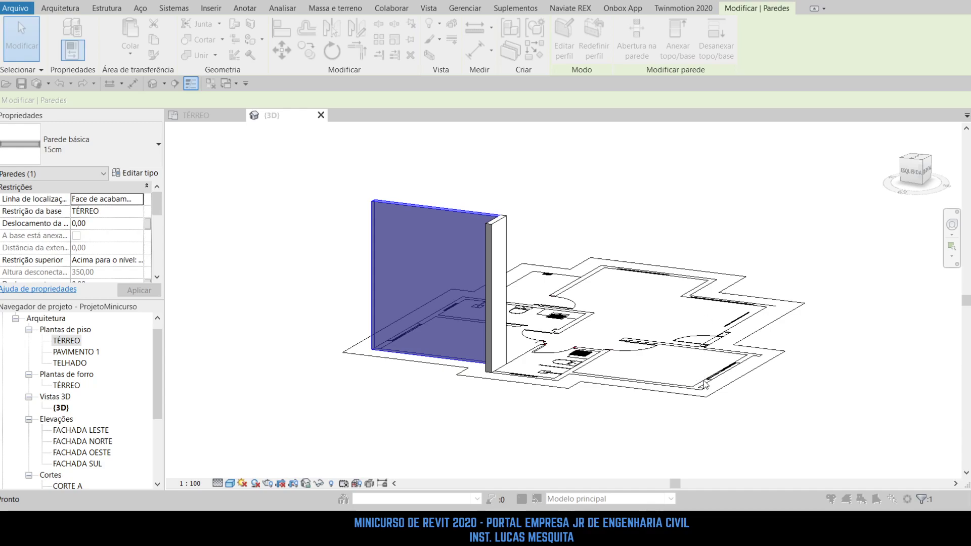
pyautogui.click(309, 257)
pyautogui.keyDown('shift'); pyautogui.moveTo(311, 256); pyautogui.dragTo(283, 182, button='middle'); pyautogui.keyUp('shift')
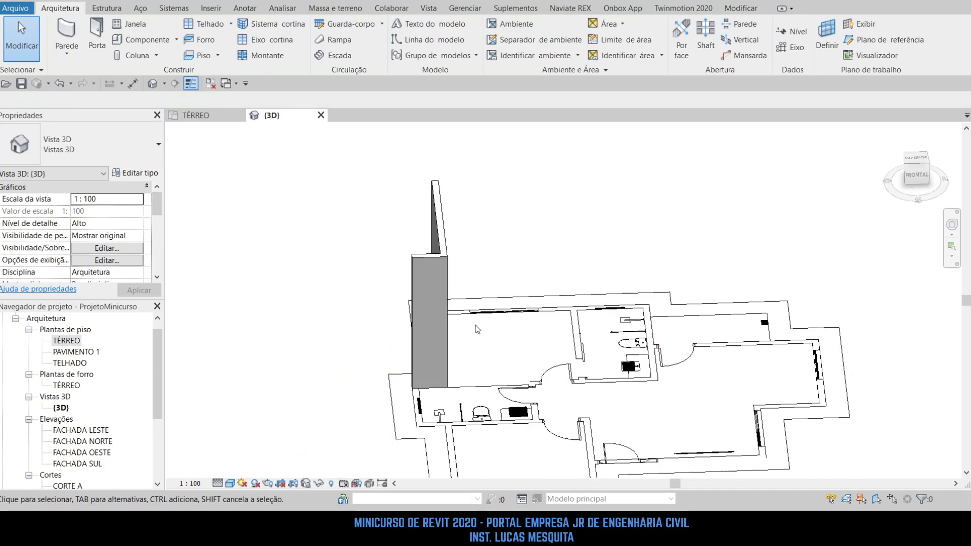
# In the TÉRREO plan, draw a 15cm wall along the upper exterior edge from the long wall's top end to the bathroom's outer corner.
pyautogui.click(204, 115)
pyautogui.click(367, 210)
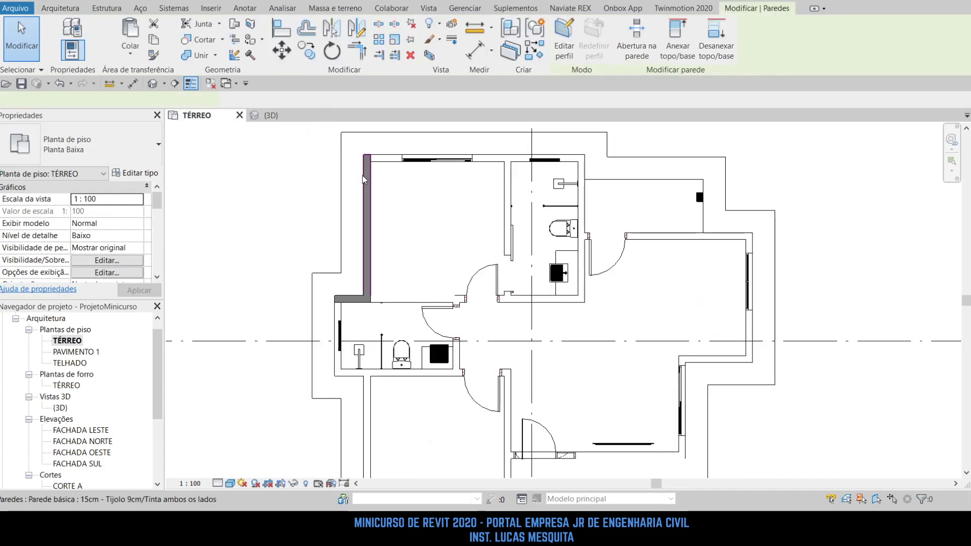
pyautogui.press('Escape')
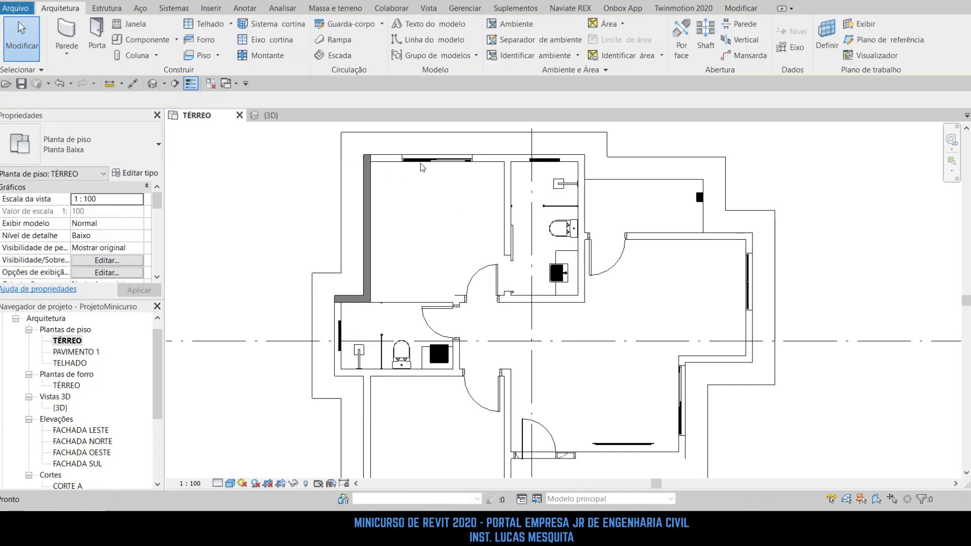
pyautogui.press('w')
pyautogui.press('a')
pyautogui.scroll(4, 372, 163)
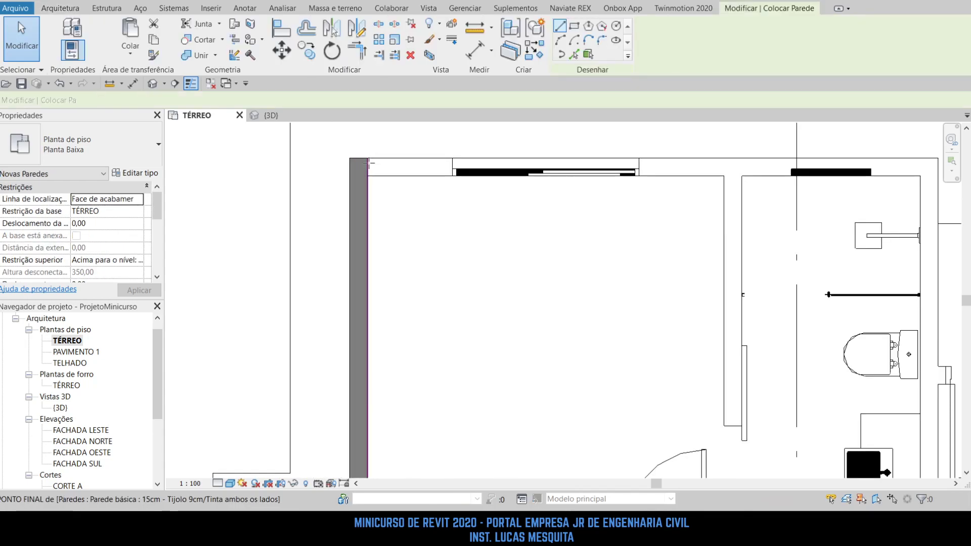
pyautogui.scroll(1, 369, 163)
pyautogui.click(367, 160)
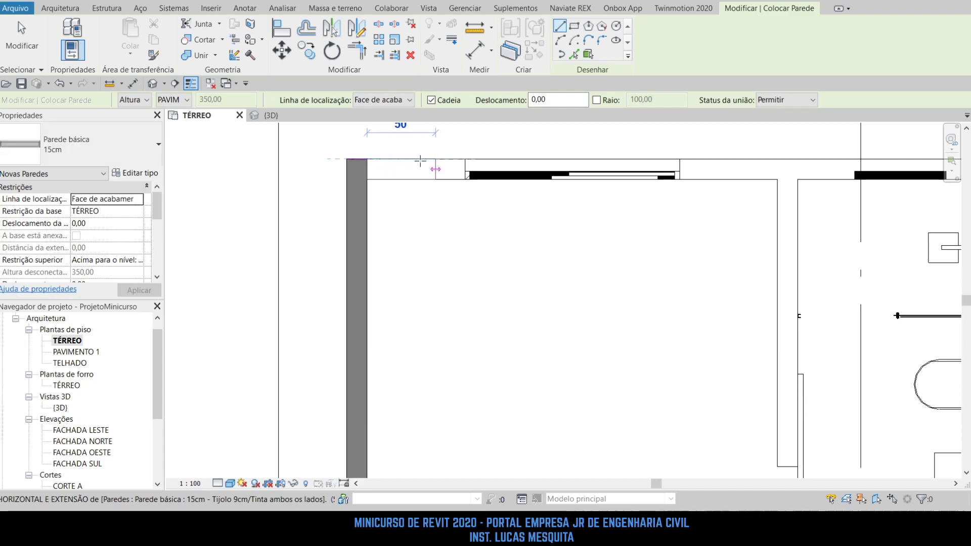
pyautogui.scroll(-3, 420, 161)
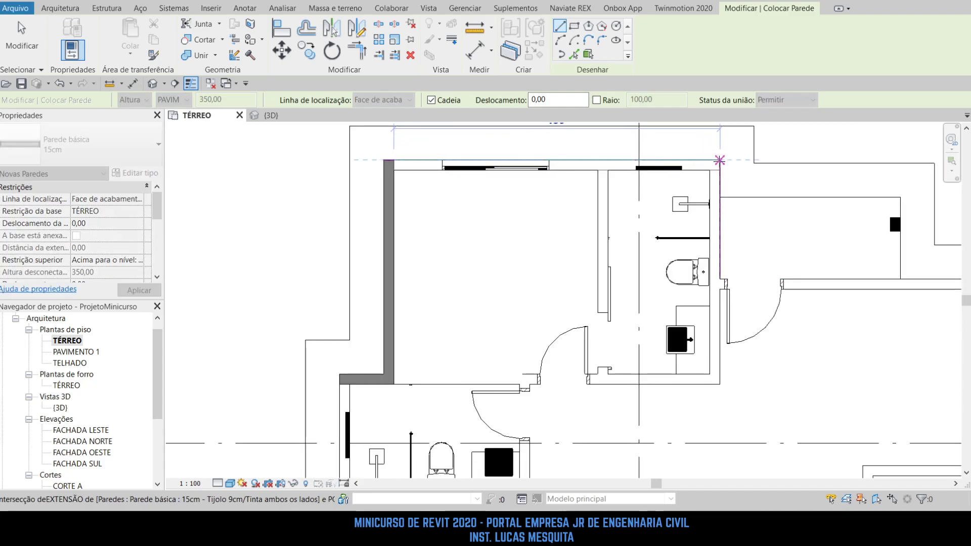
pyautogui.click(719, 161)
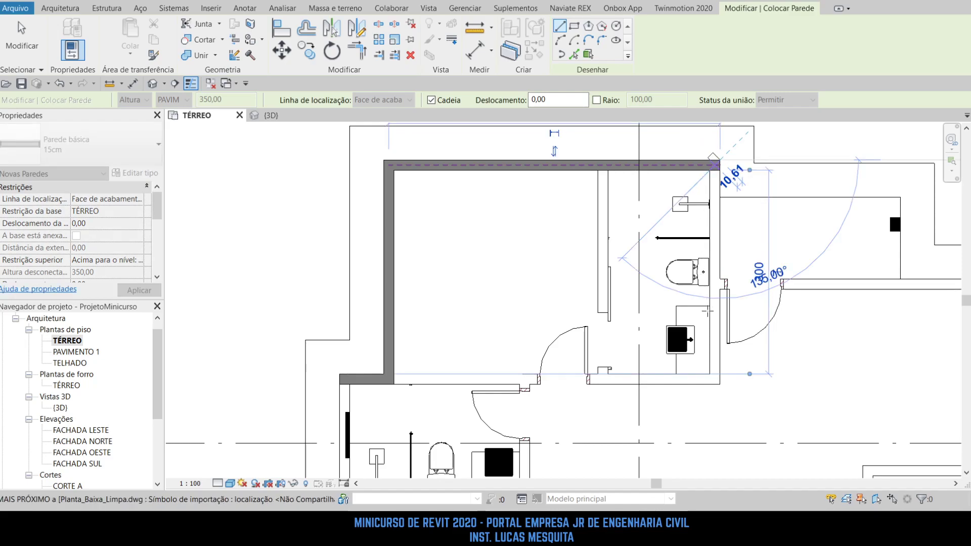
# Continue the 15cm wall down the bathroom's outer side to its lower corner and end the wall chain.
pyautogui.moveTo(744, 397); pyautogui.dragTo(479, 250, button='middle')
pyautogui.scroll(-3, 480, 250)
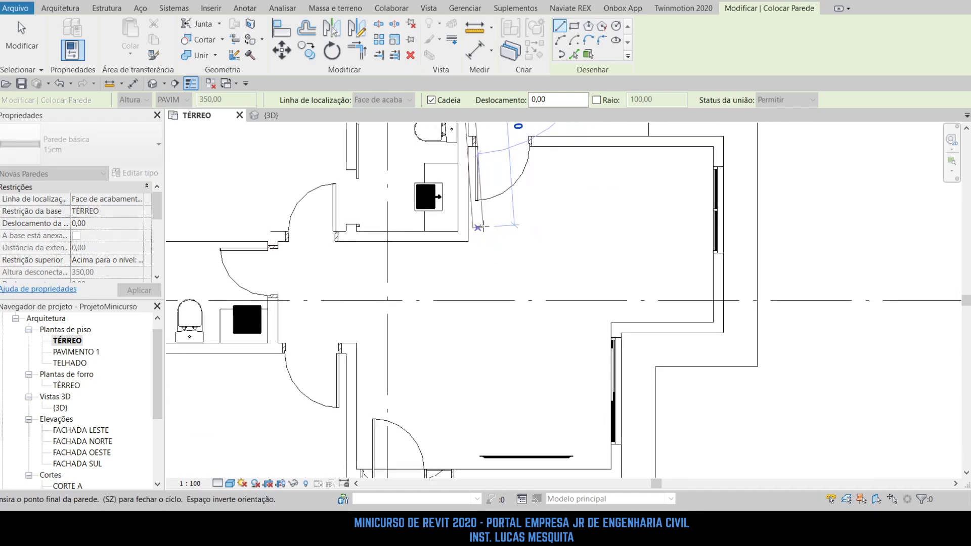
pyautogui.scroll(3, 476, 177)
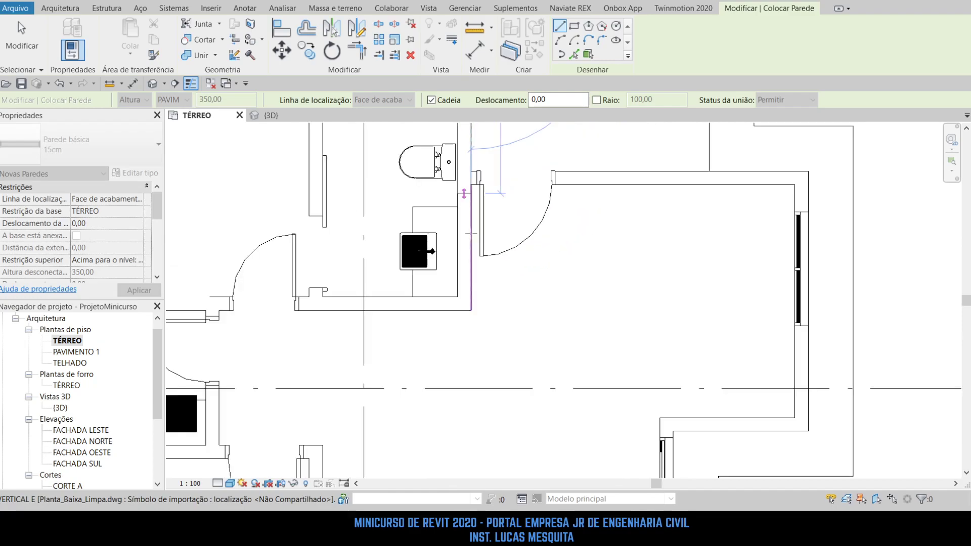
pyautogui.click(471, 275)
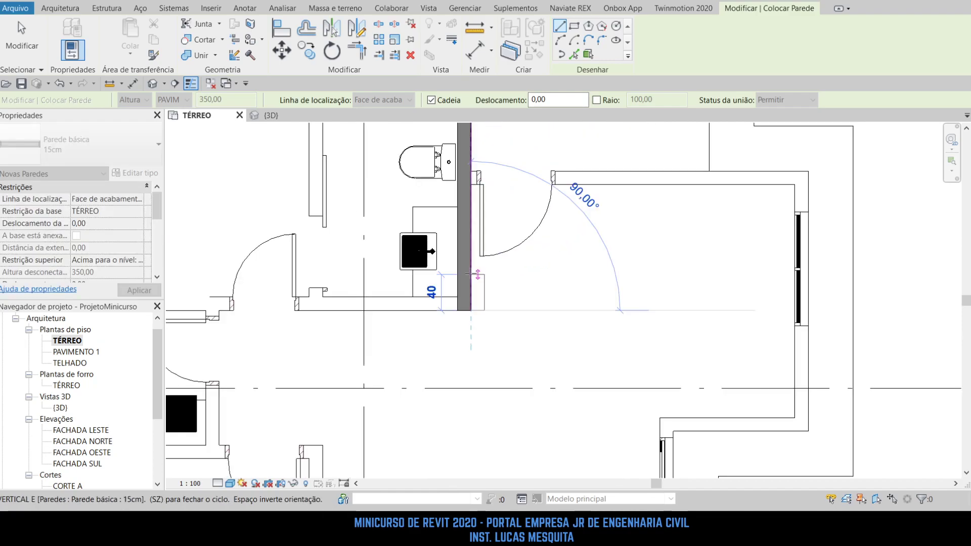
pyautogui.scroll(-4, 470, 258)
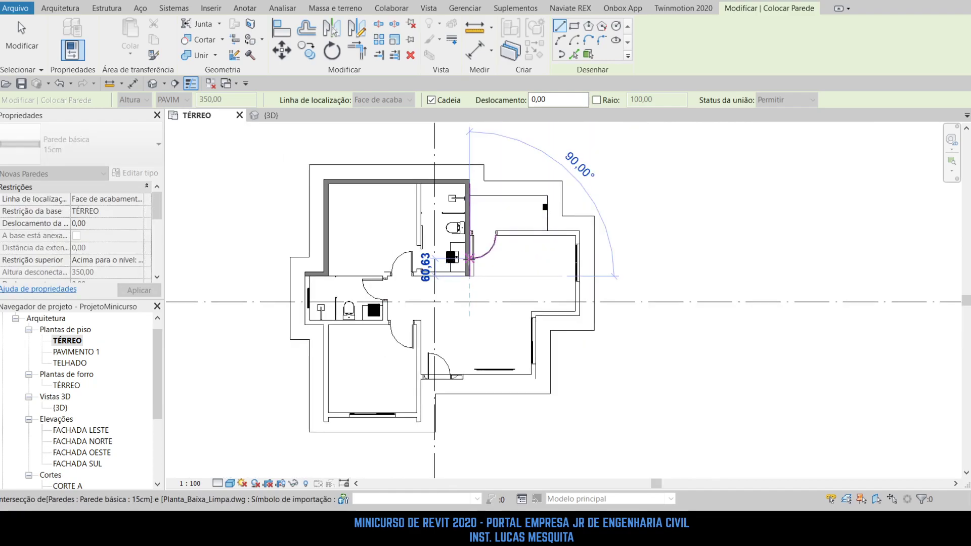
pyautogui.press('Escape')
pyautogui.press('Escape')
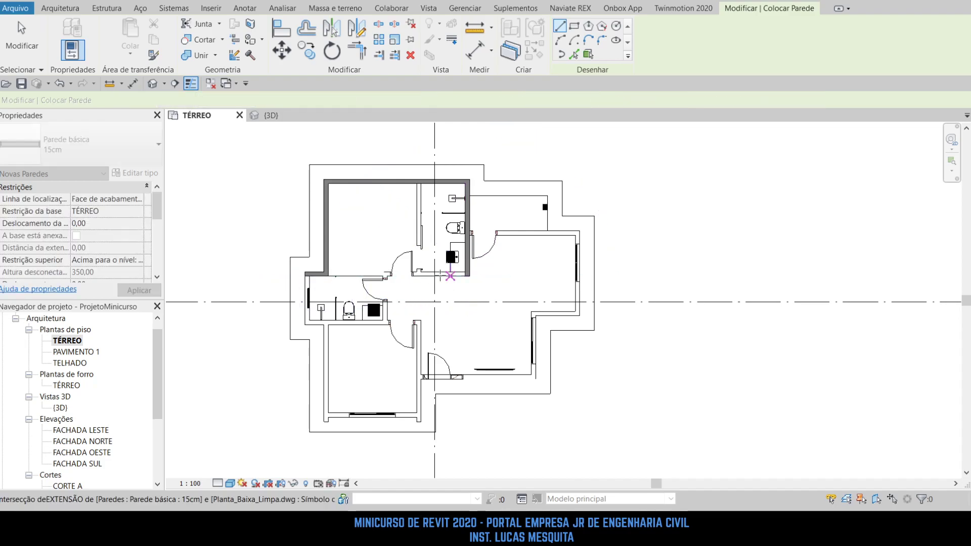
# Draw a 15cm wall from the bathroom's lower corner across to the existing short wall, closing the outline, and end the chain.
pyautogui.scroll(3, 319, 276)
pyautogui.scroll(3, 569, 277)
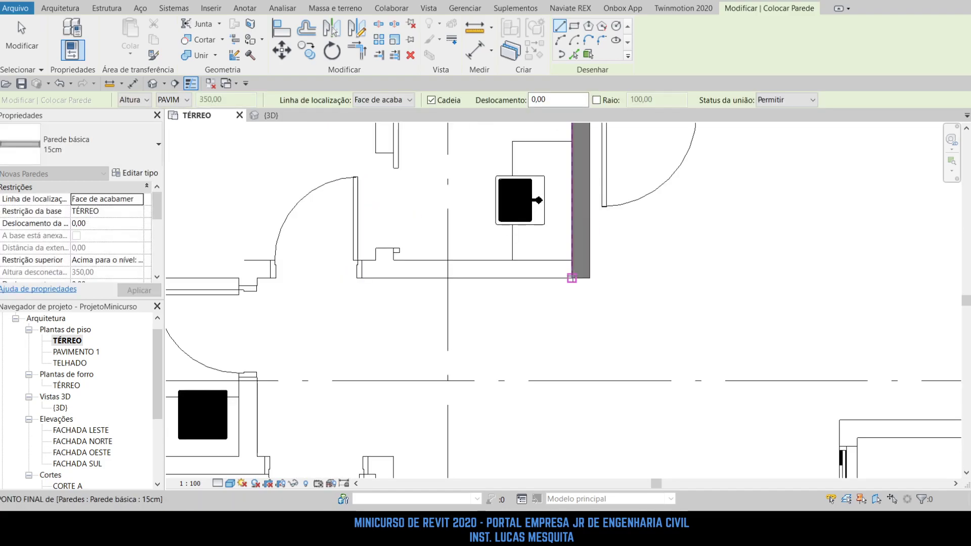
pyautogui.click(569, 277)
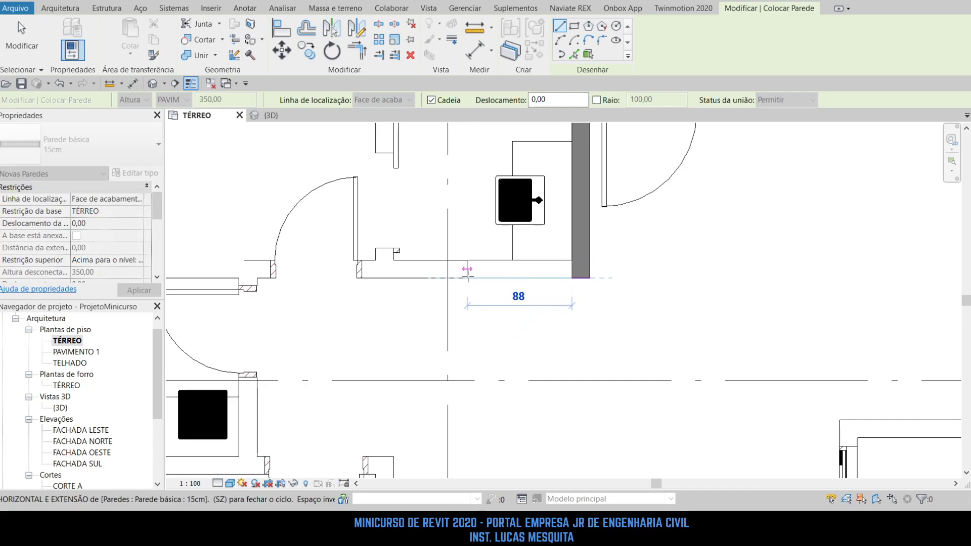
pyautogui.scroll(-3, 467, 269)
pyautogui.scroll(3, 274, 277)
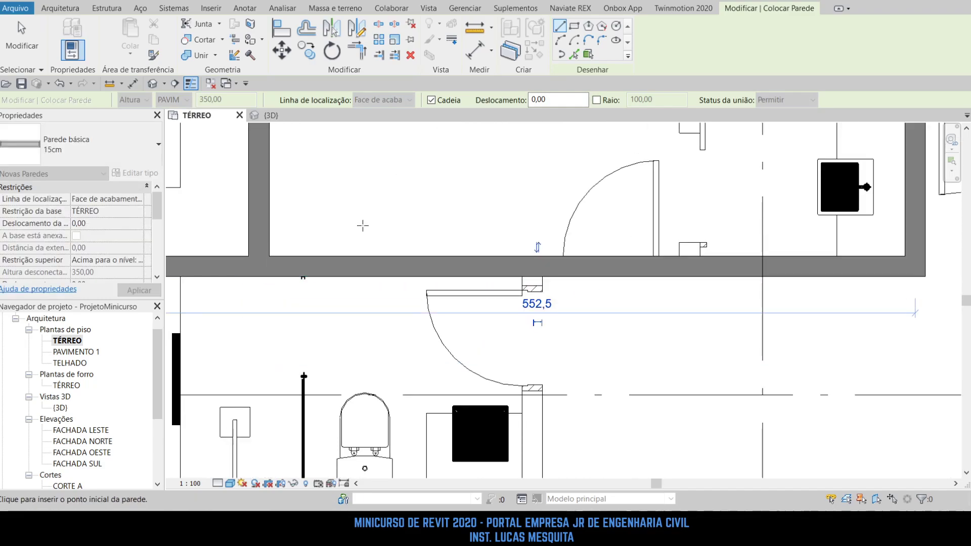
pyautogui.scroll(-5, 445, 233)
pyautogui.scroll(-2, 439, 232)
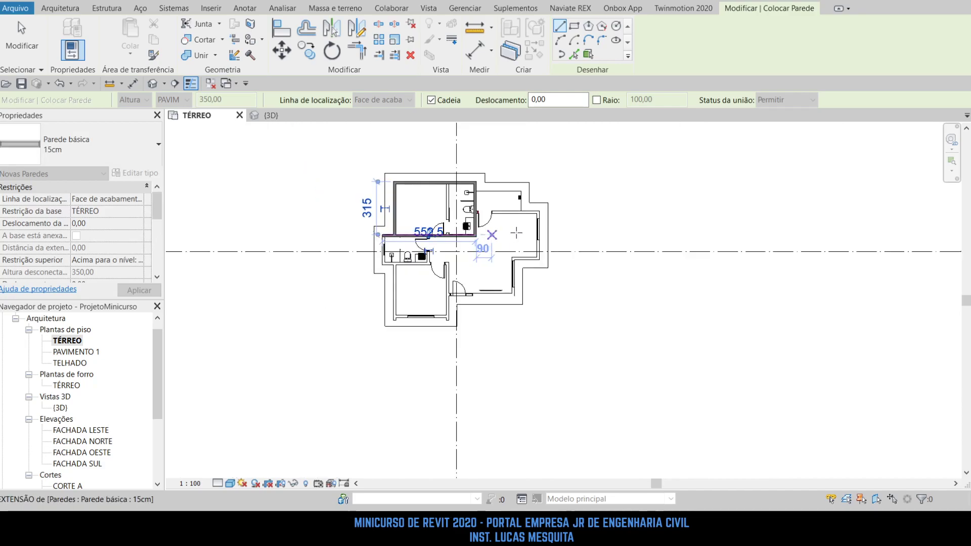
pyautogui.press('Escape')
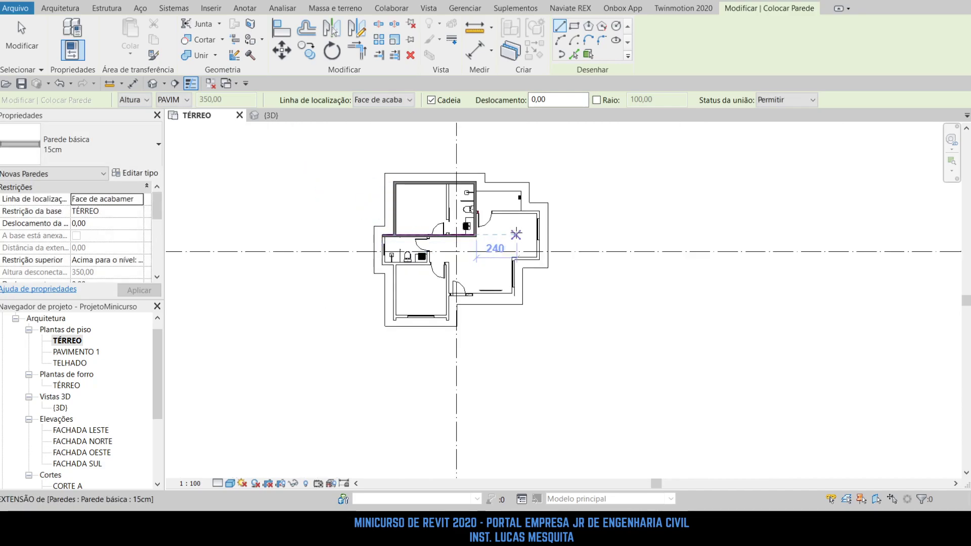